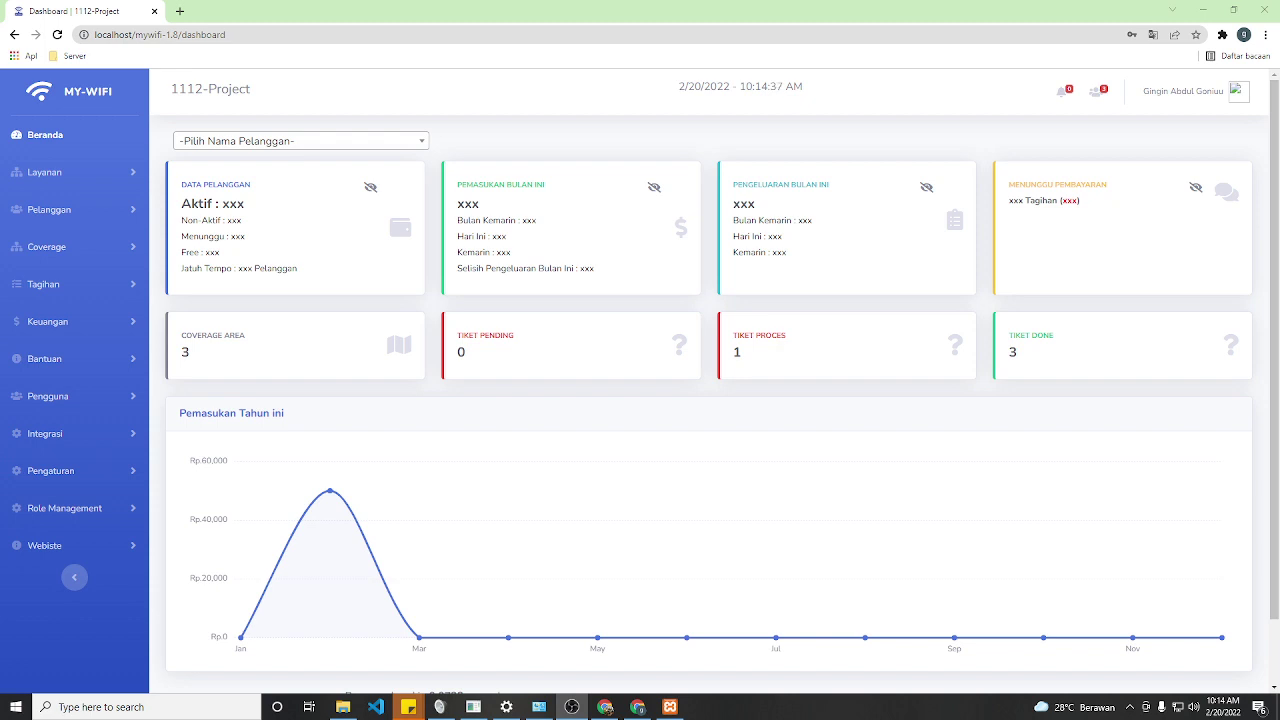
- Highlight the masked customer counts and income figures on the dashboard
{"action": "scroll", "coordinate": [790, 450], "scroll_direction": "down", "scroll_amount": 1}
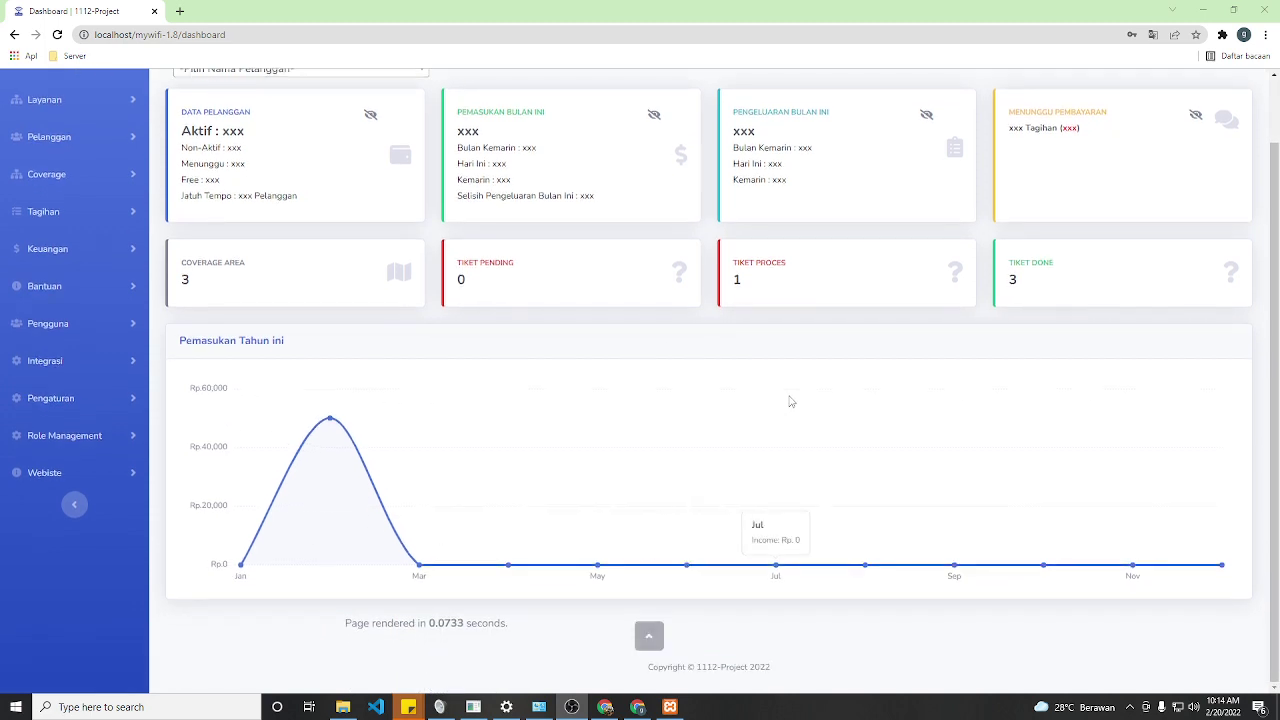
{"action": "scroll", "coordinate": [790, 401], "scroll_direction": "up", "scroll_amount": 1}
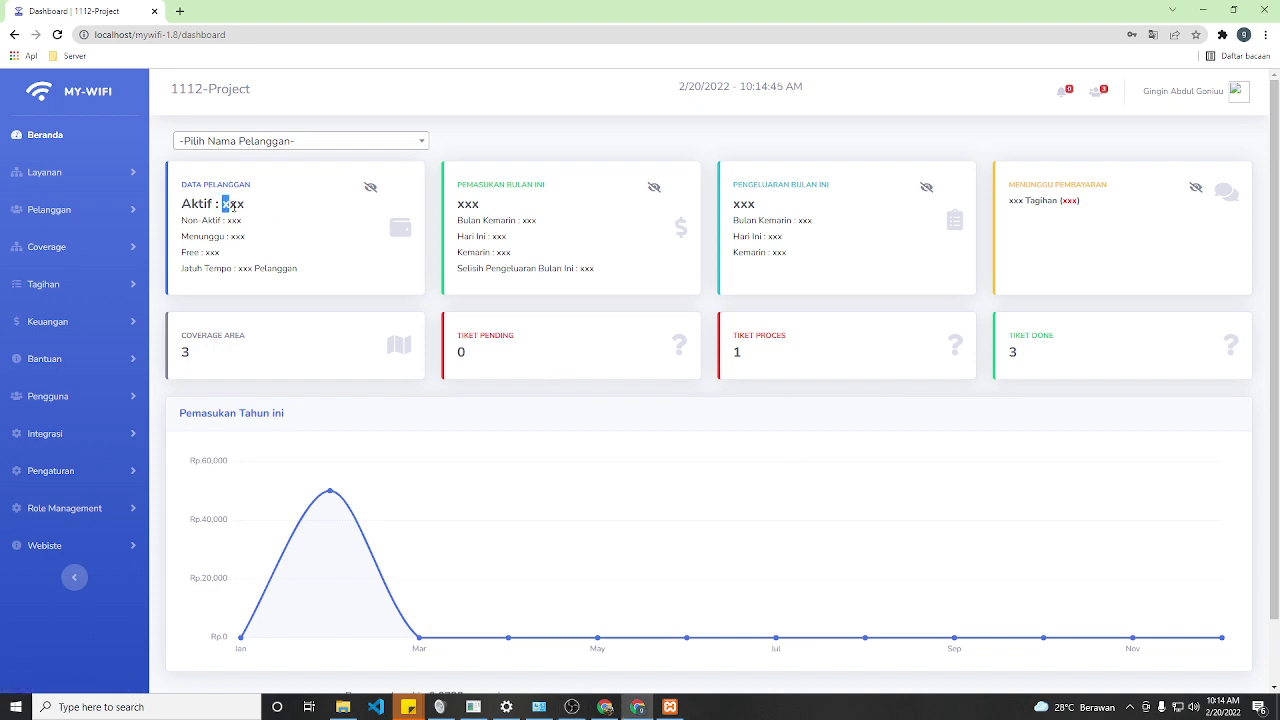
{"action": "double_click", "coordinate": [233, 204]}
{"action": "double_click", "coordinate": [233, 220]}
{"action": "double_click", "coordinate": [462, 204]}
{"action": "double_click", "coordinate": [527, 220]}
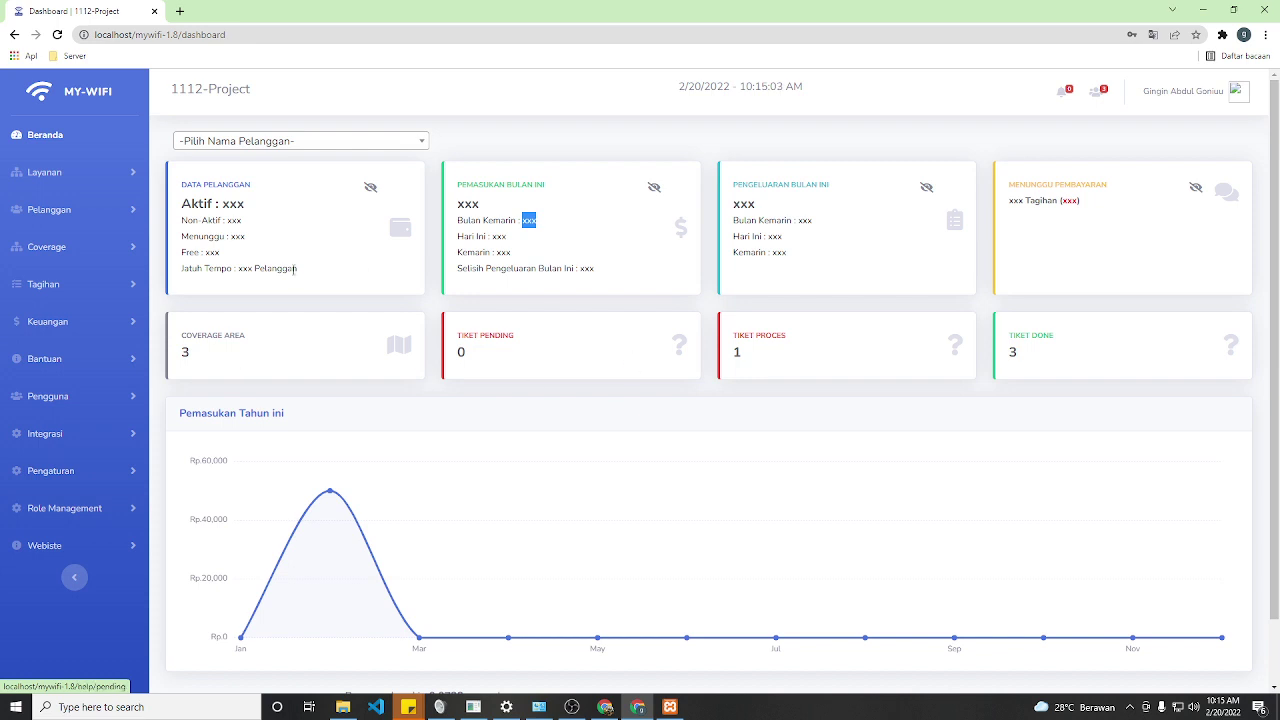
- Reload the dashboard and reveal customer totals: Aktif 990, Non-Aktif 1, Menunggu 3, Free 2
{"action": "left_click", "coordinate": [530, 145]}
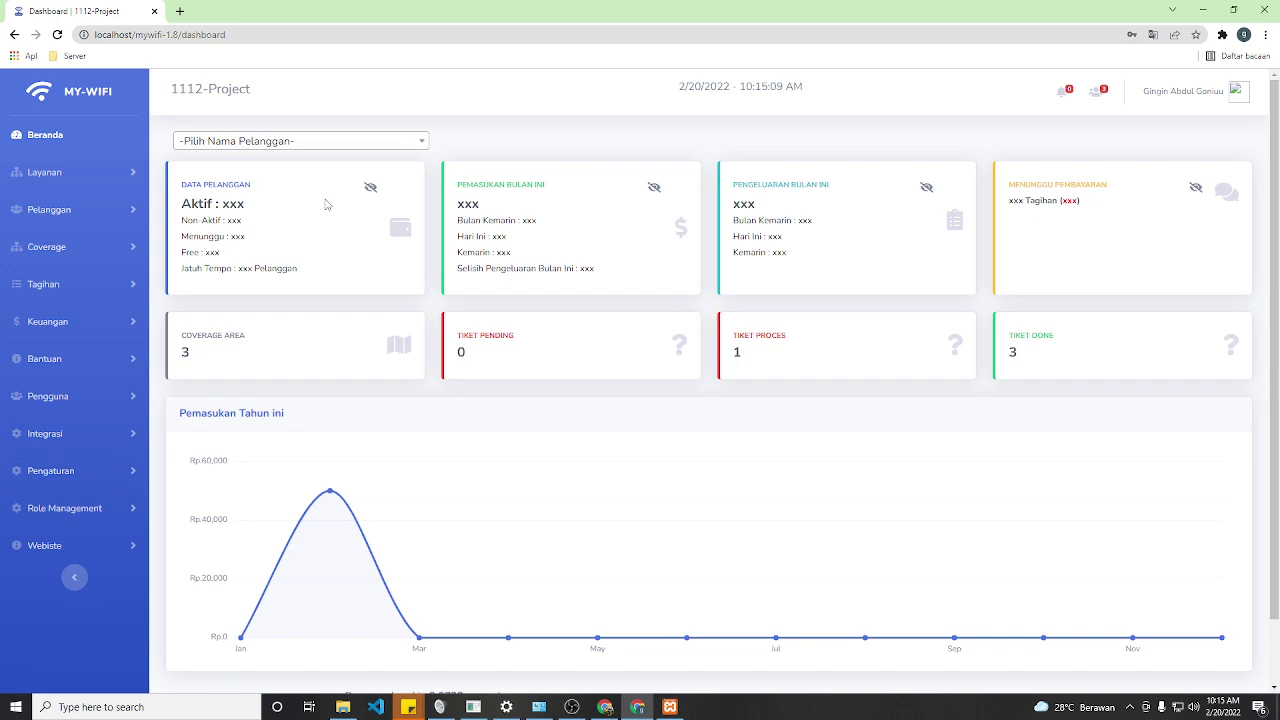
{"action": "left_click", "coordinate": [45, 135]}
{"action": "left_click", "coordinate": [370, 189]}
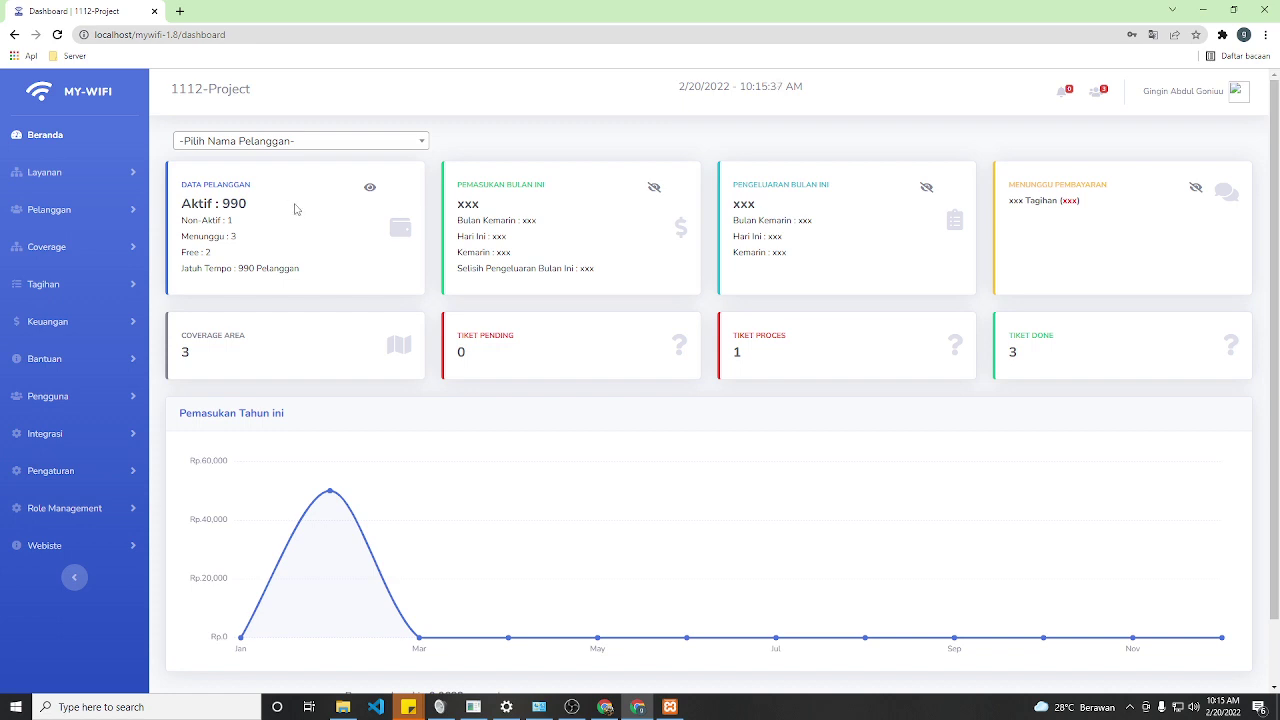
- Reload the dashboard and reveal this month's income, expenses and bills awaiting payment
{"action": "left_click", "coordinate": [38, 137]}
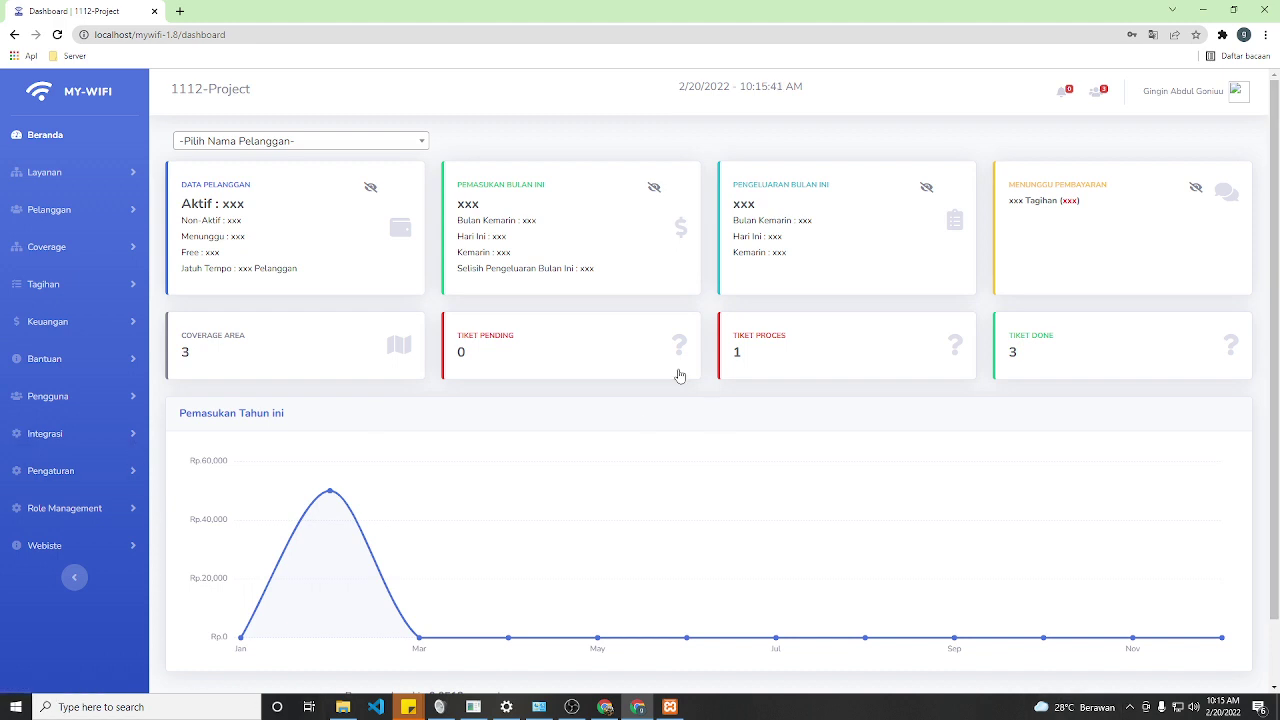
{"action": "left_click", "coordinate": [654, 188]}
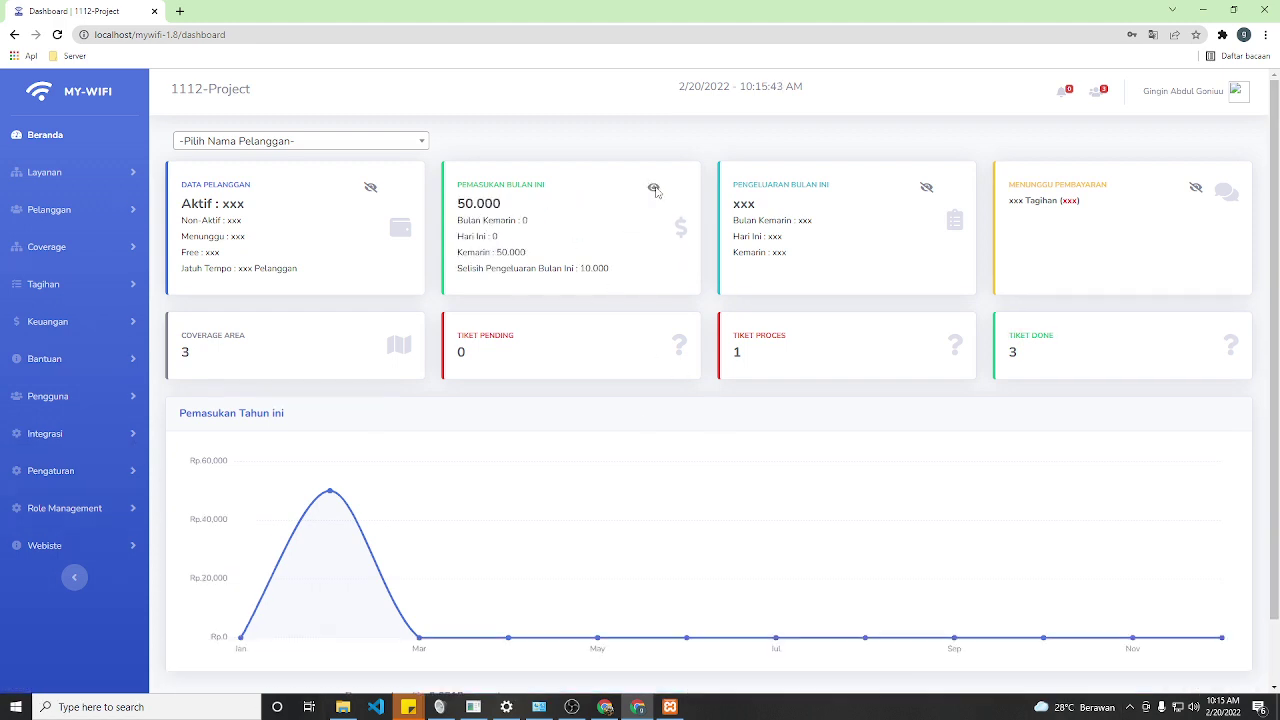
{"action": "left_click", "coordinate": [926, 188]}
{"action": "left_click", "coordinate": [1196, 188]}
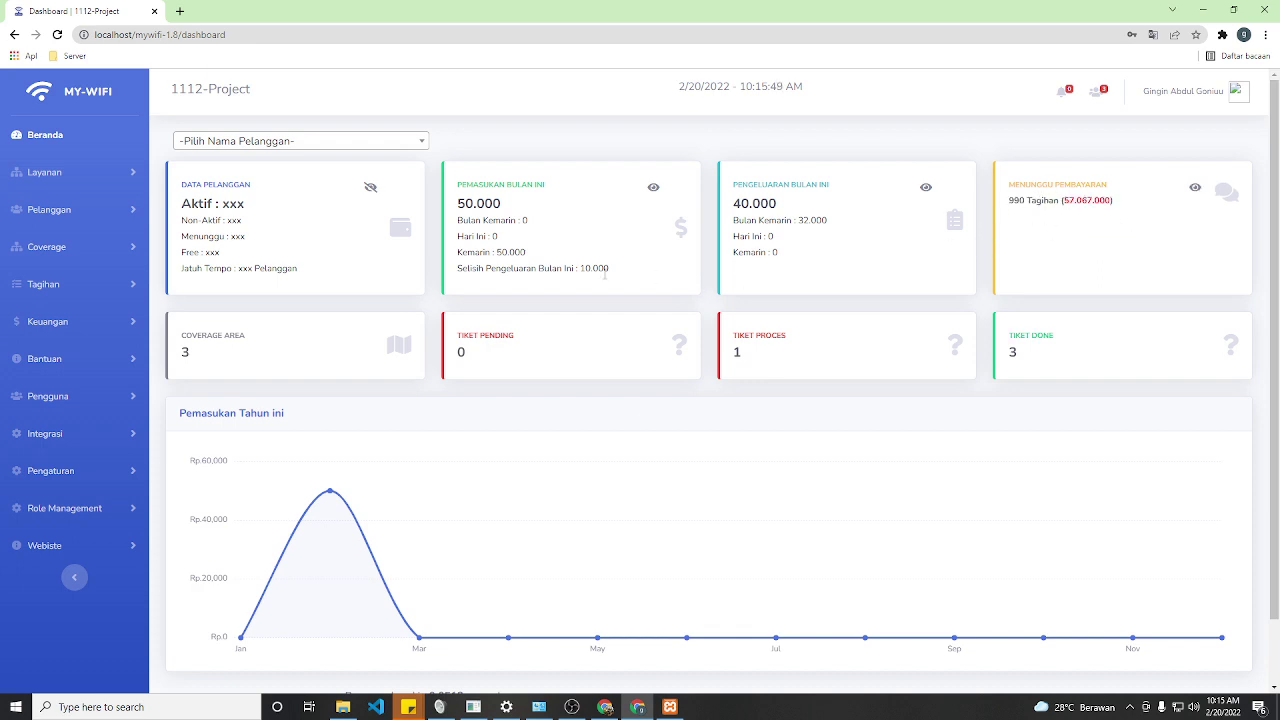
- Highlight the 50.000 income and 40.000 expense totals, then expand Role Management
{"action": "left_click_drag", "start_coordinate": [457, 272], "coordinate": [562, 270]}
{"action": "left_click", "coordinate": [503, 272]}
{"action": "left_click_drag", "start_coordinate": [460, 268], "coordinate": [570, 272]}
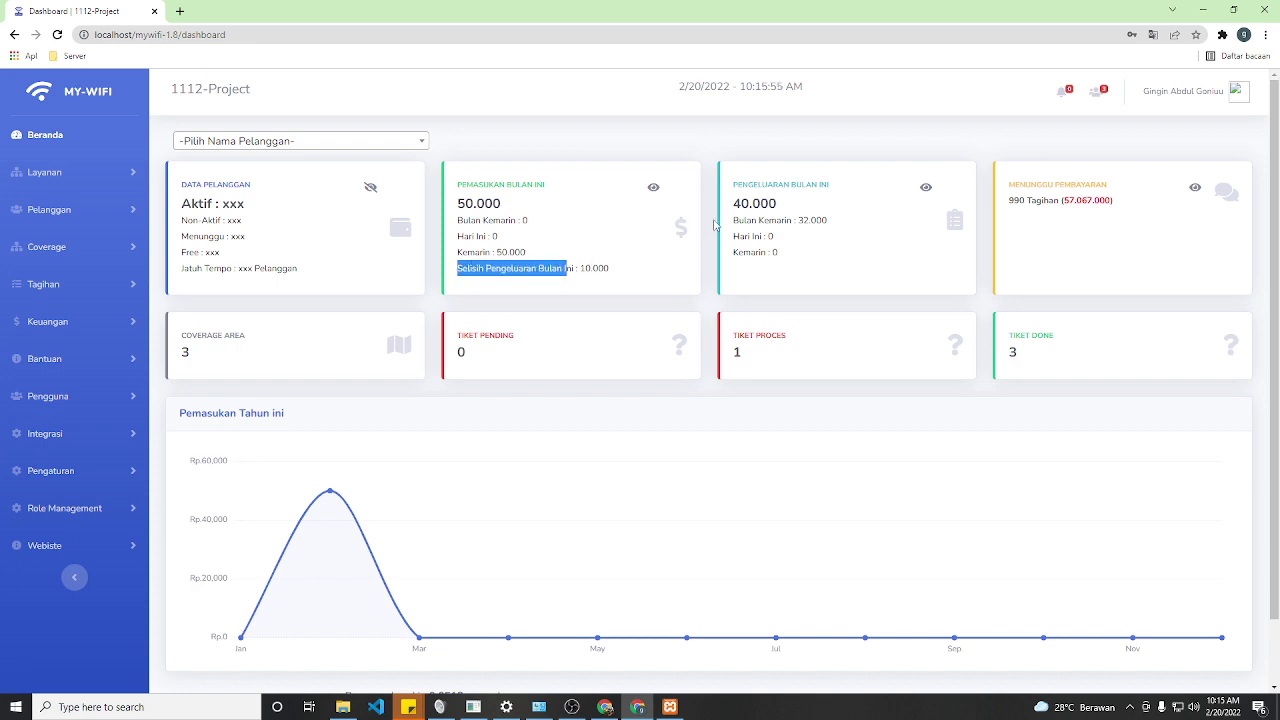
{"action": "double_click", "coordinate": [483, 203]}
{"action": "left_click_drag", "start_coordinate": [733, 210], "coordinate": [785, 209]}
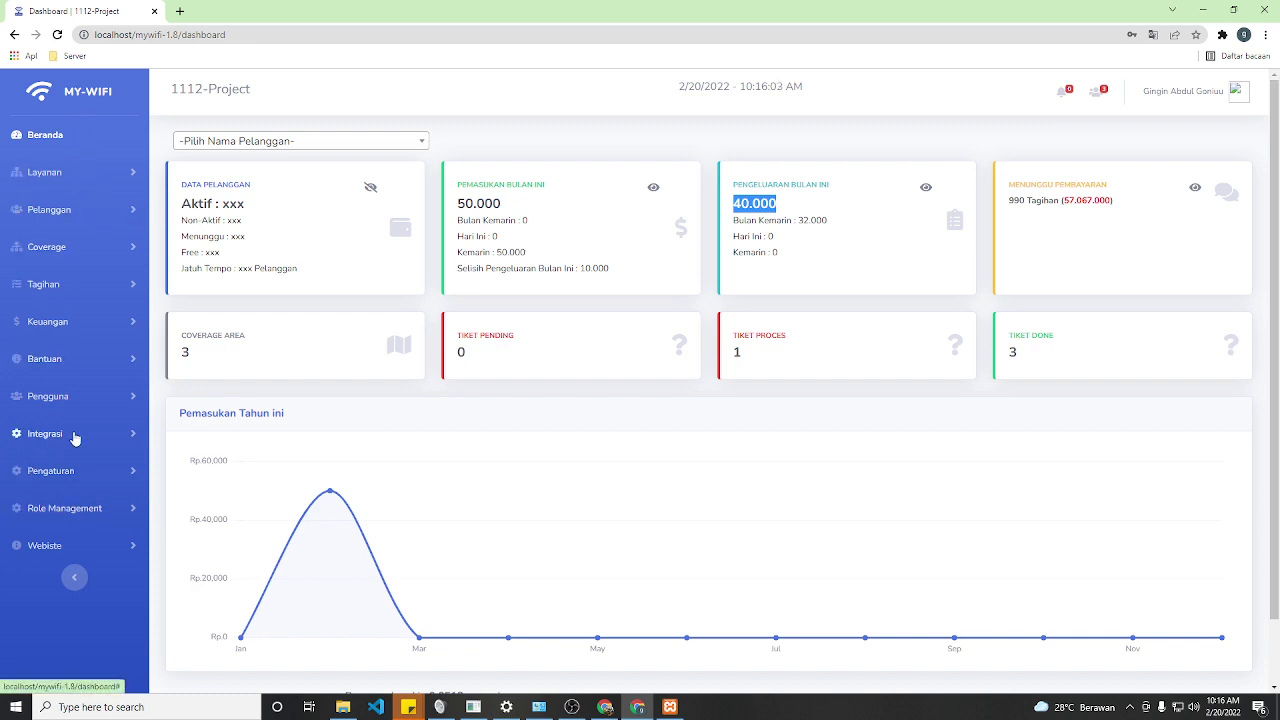
{"action": "scroll", "coordinate": [58, 175], "scroll_direction": "down", "scroll_amount": 1}
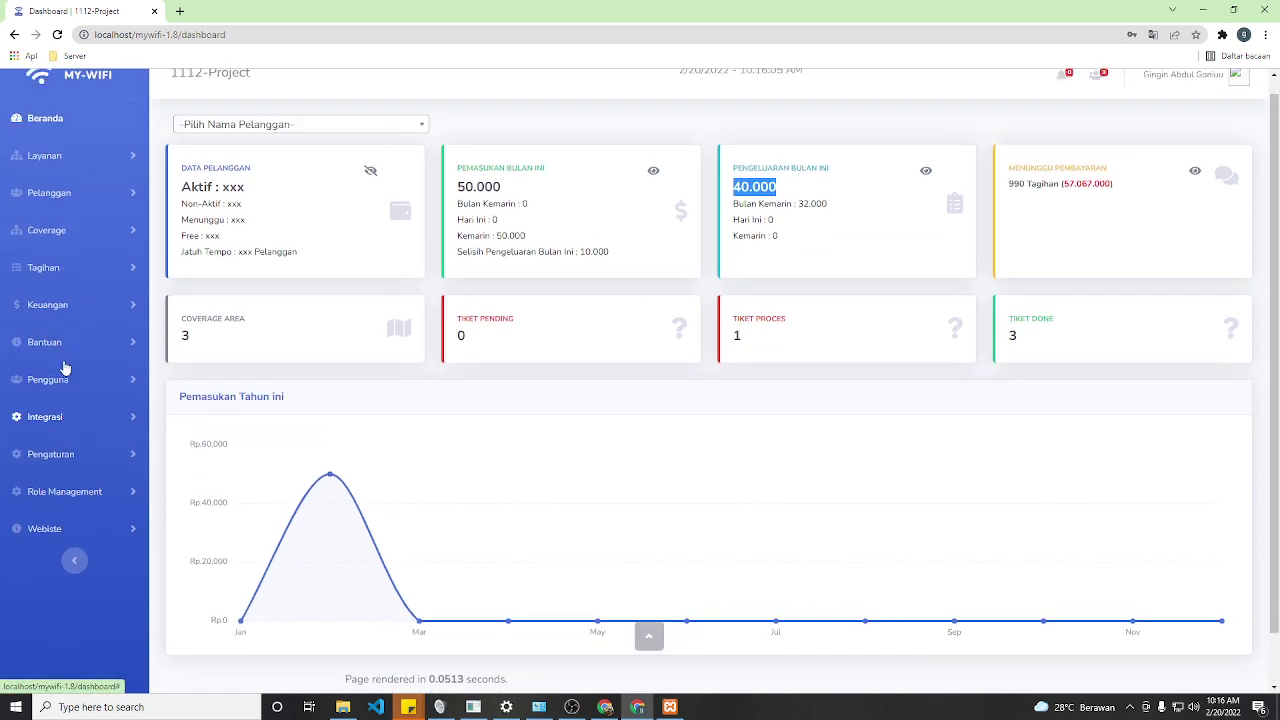
{"action": "scroll", "coordinate": [64, 369], "scroll_direction": "up", "scroll_amount": 1}
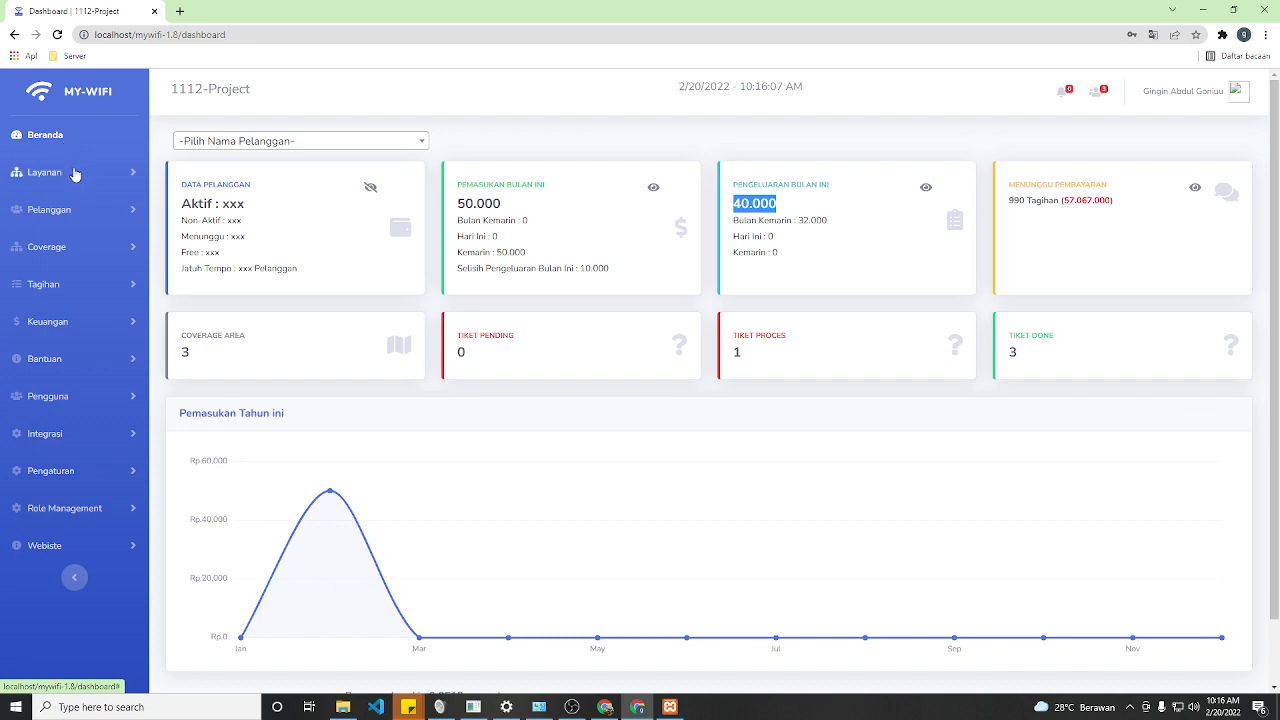
{"action": "left_click", "coordinate": [93, 519]}
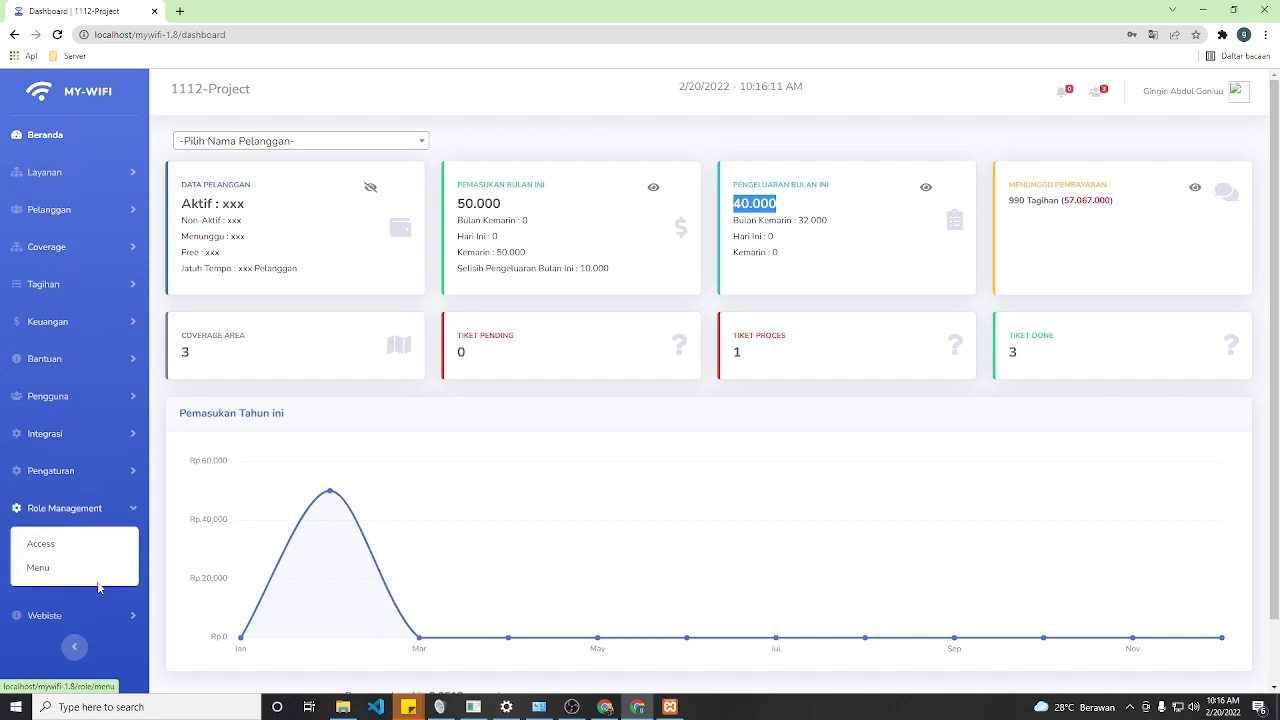
- View Role Access permissions with Operator / Customer Service as the level
{"action": "left_click", "coordinate": [55, 545]}
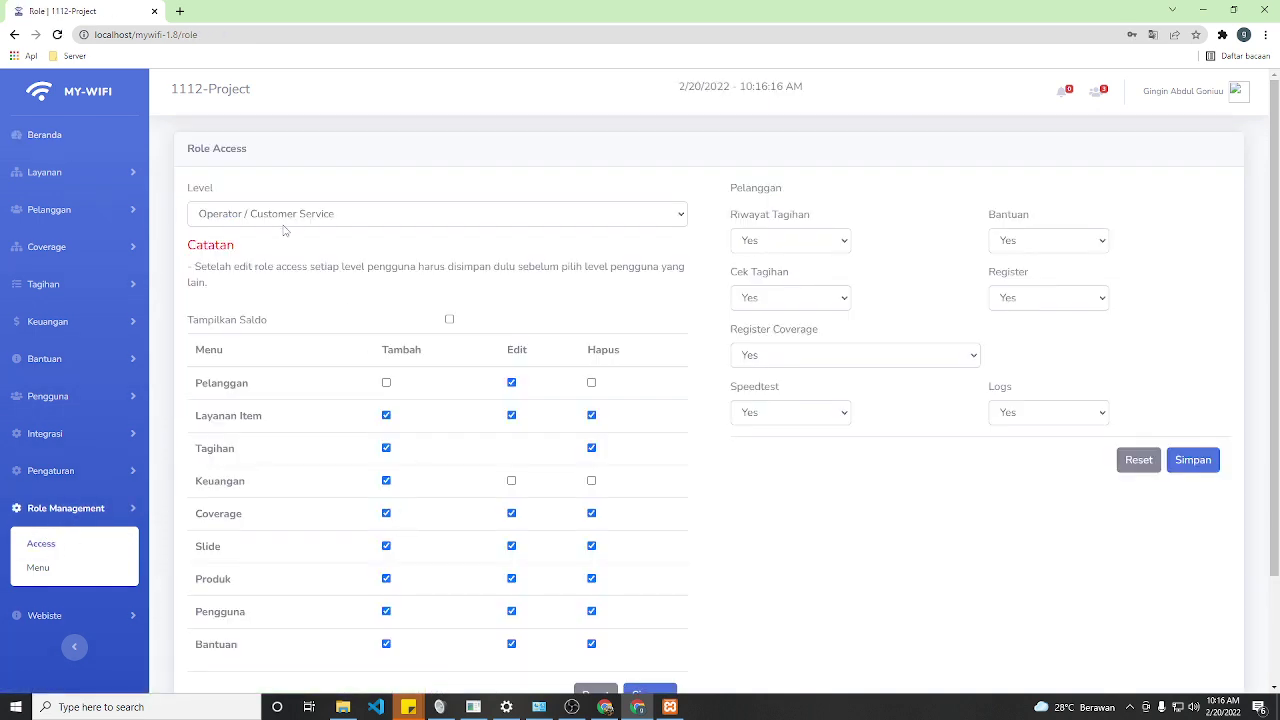
{"action": "left_click", "coordinate": [282, 221]}
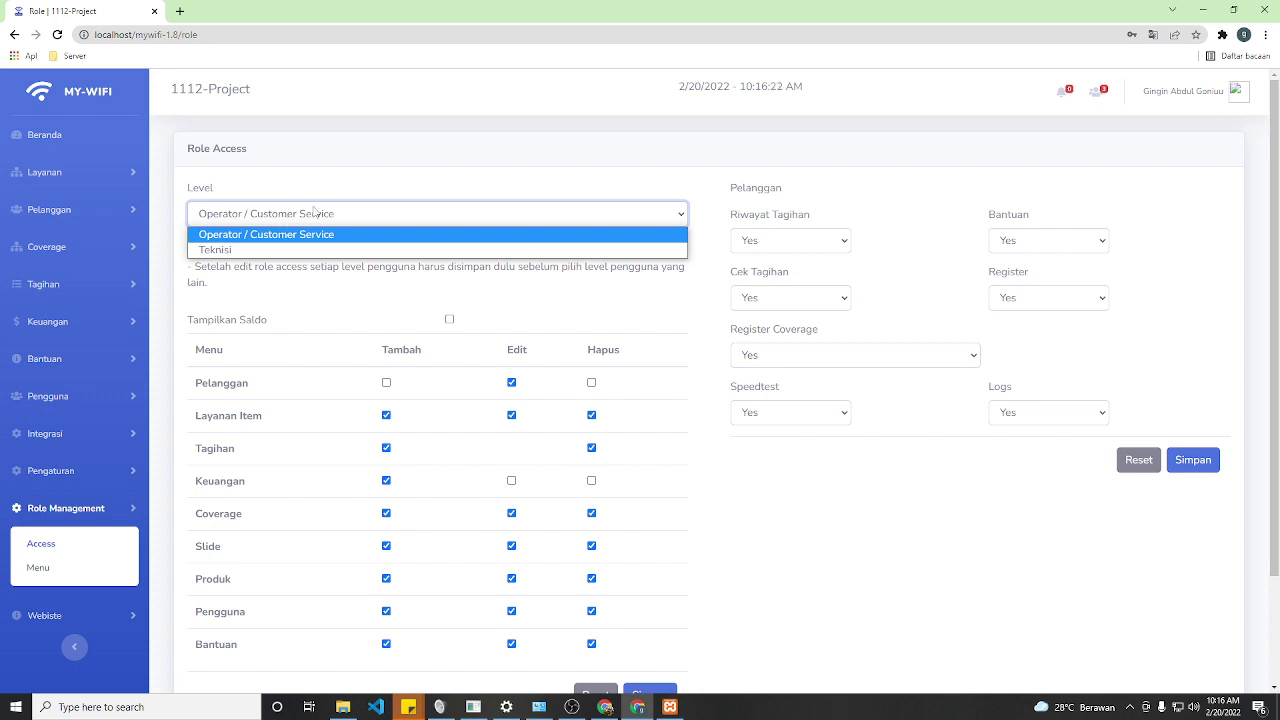
{"action": "left_click", "coordinate": [723, 471]}
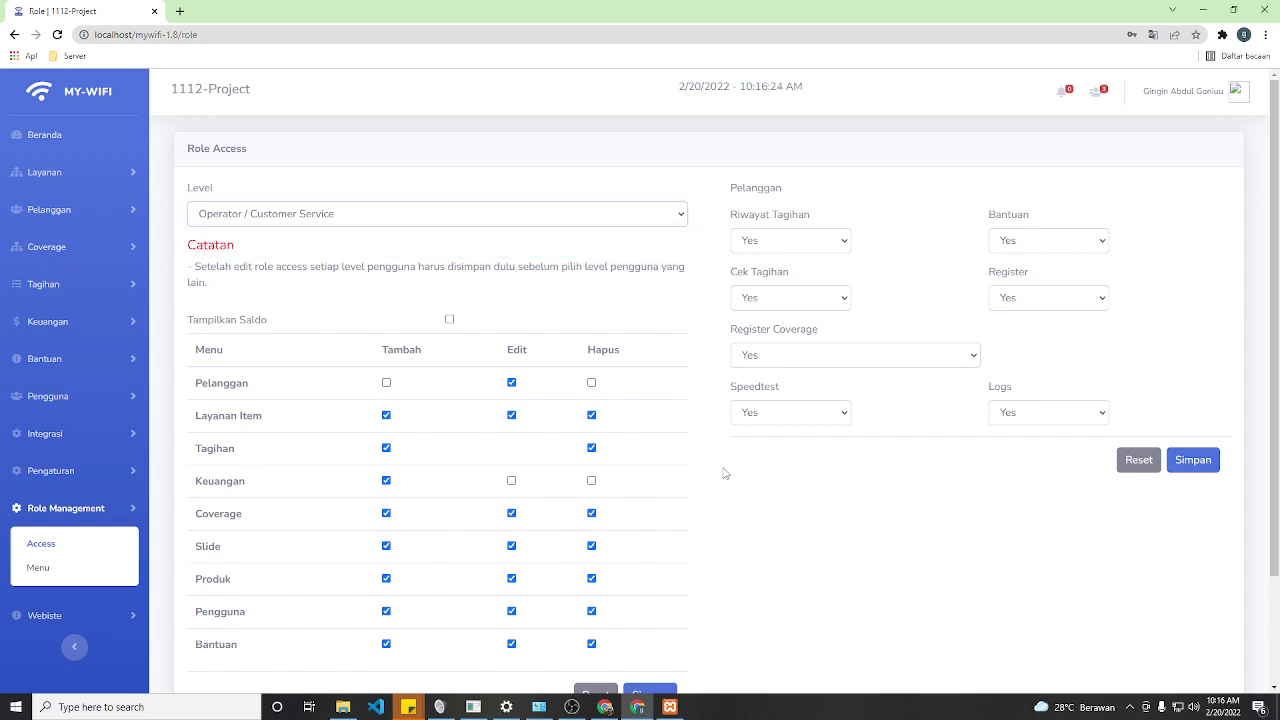
- Review the Tambah column and Pelanggan row, then go to Role Menu
{"action": "scroll", "coordinate": [598, 470], "scroll_direction": "down", "scroll_amount": 2}
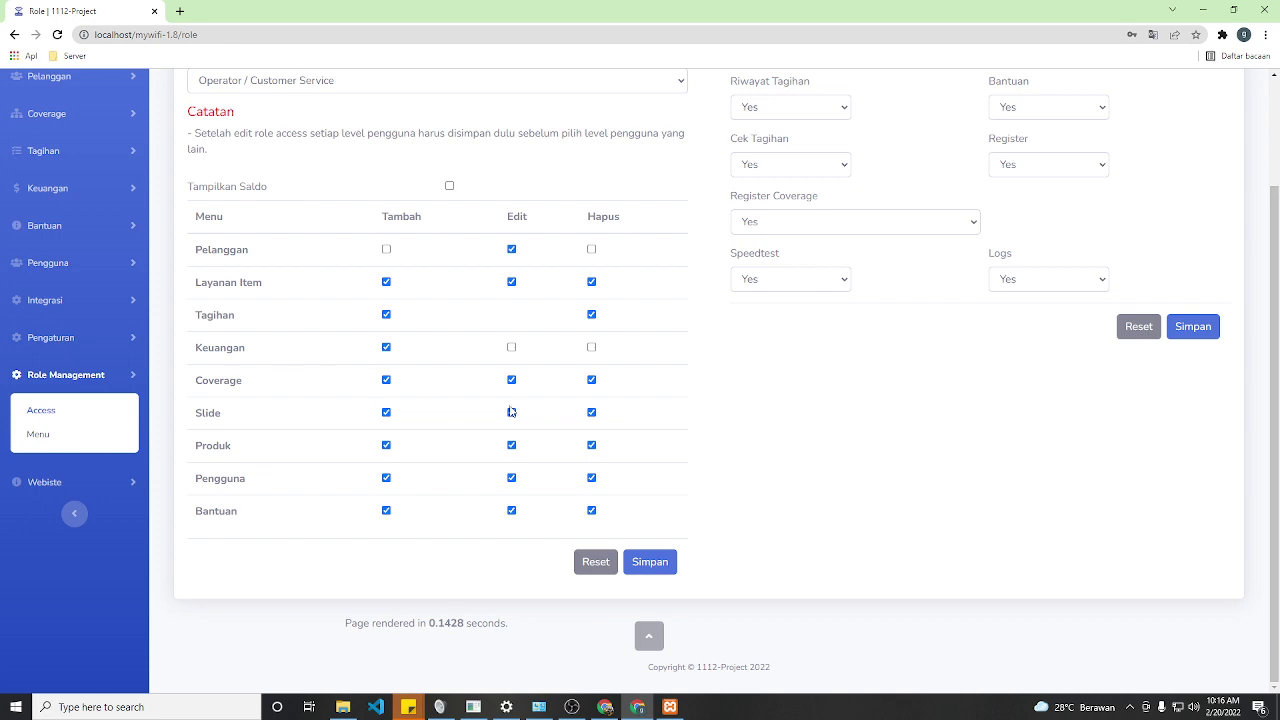
{"action": "left_click_drag", "start_coordinate": [383, 217], "coordinate": [424, 219]}
{"action": "left_click", "coordinate": [816, 409]}
{"action": "scroll", "coordinate": [966, 363], "scroll_direction": "up", "scroll_amount": 2}
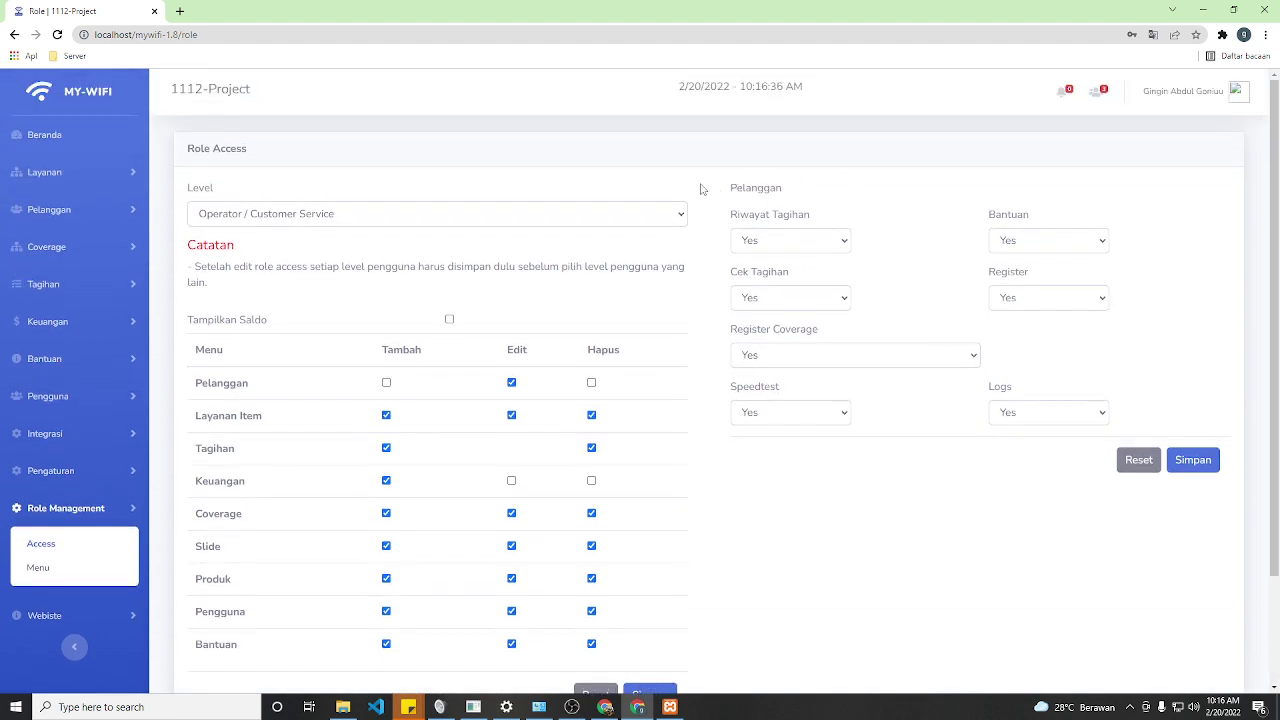
{"action": "left_click_drag", "start_coordinate": [736, 187], "coordinate": [843, 162]}
{"action": "left_click", "coordinate": [843, 163]}
{"action": "left_click", "coordinate": [40, 568]}
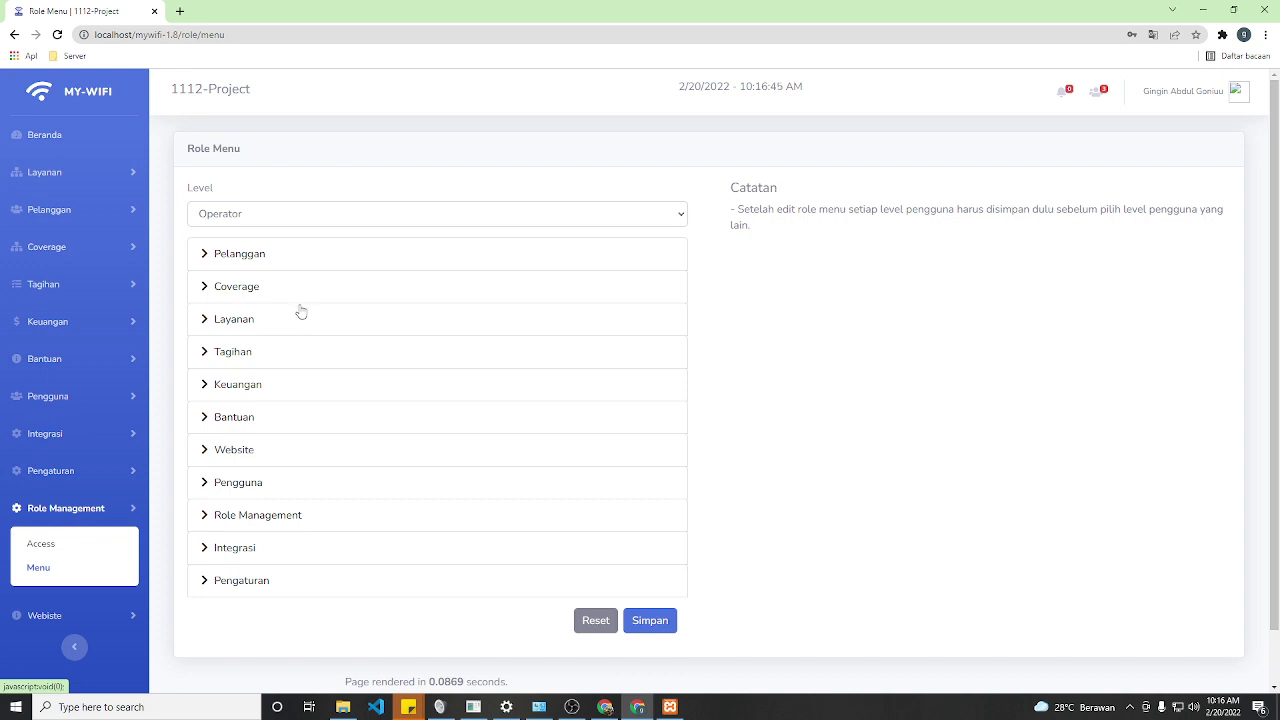
- Expand the Pelanggan and Tagihan permissions and scroll through the Operator checklist
{"action": "left_click", "coordinate": [240, 256]}
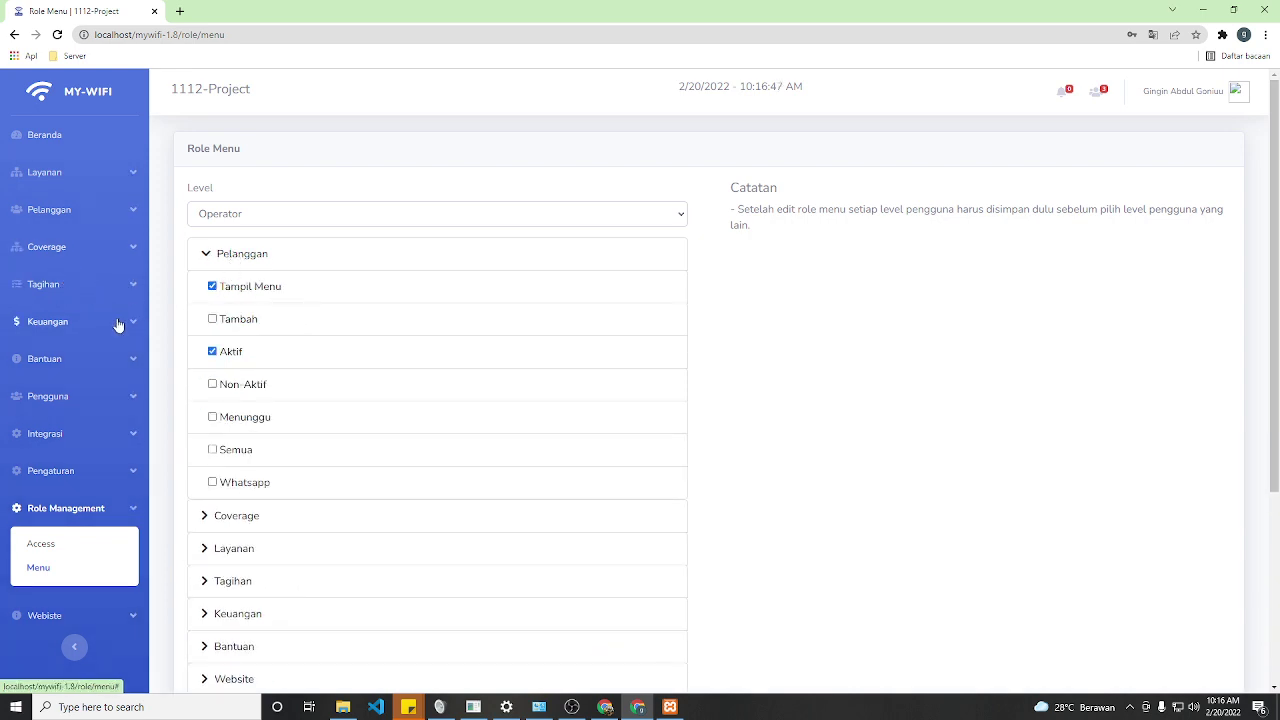
{"action": "left_click", "coordinate": [86, 288]}
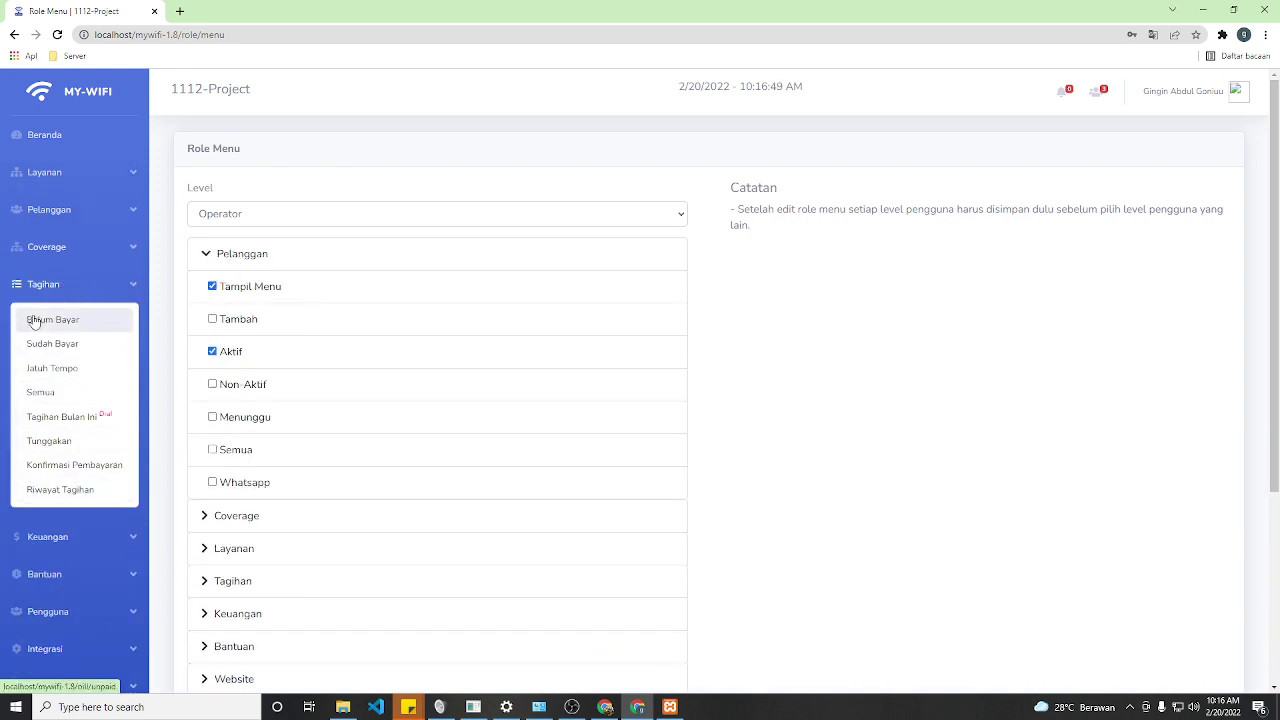
{"action": "scroll", "coordinate": [249, 486], "scroll_direction": "down", "scroll_amount": 2}
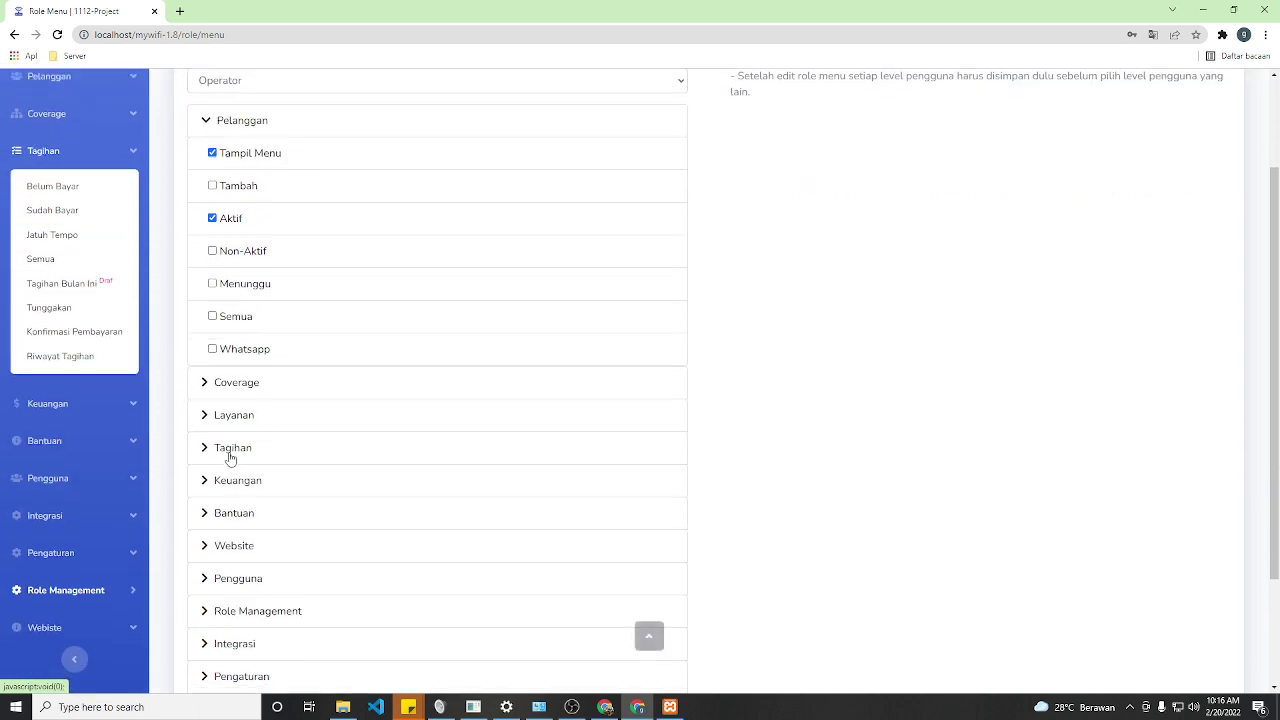
{"action": "left_click", "coordinate": [230, 457]}
{"action": "scroll", "coordinate": [200, 420], "scroll_direction": "down", "scroll_amount": 2}
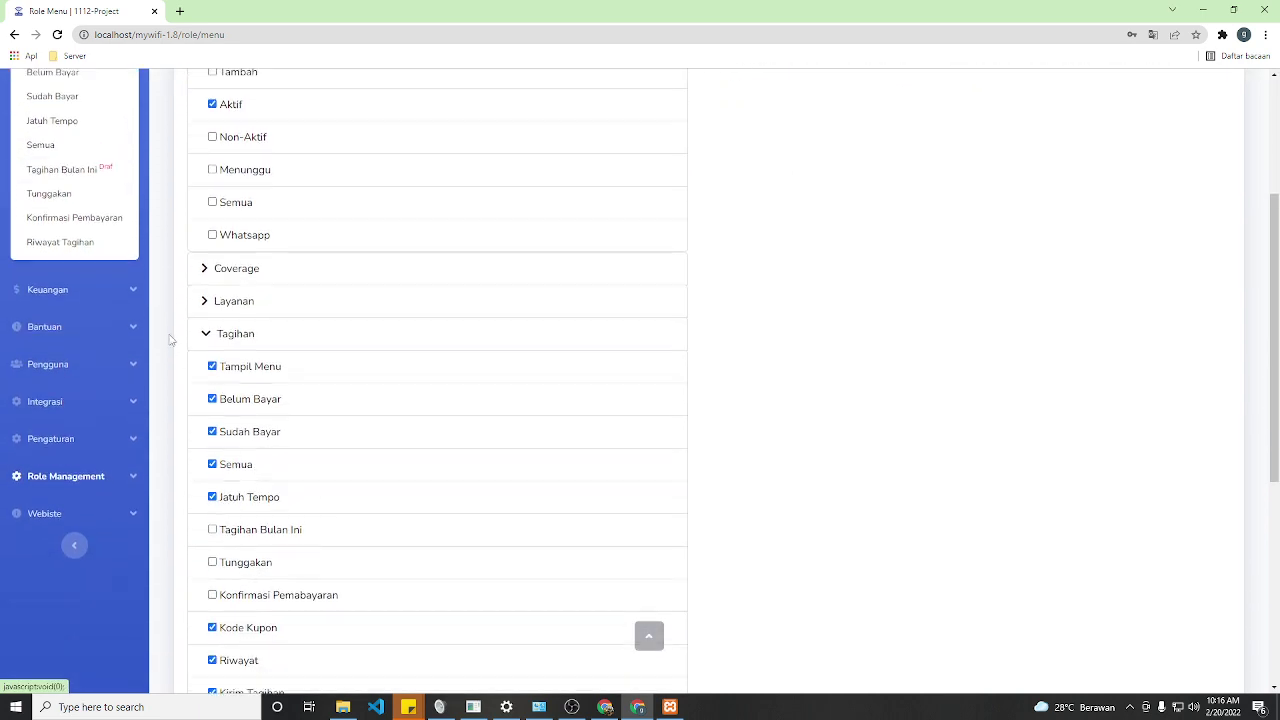
{"action": "scroll", "coordinate": [170, 340], "scroll_direction": "up", "scroll_amount": 2}
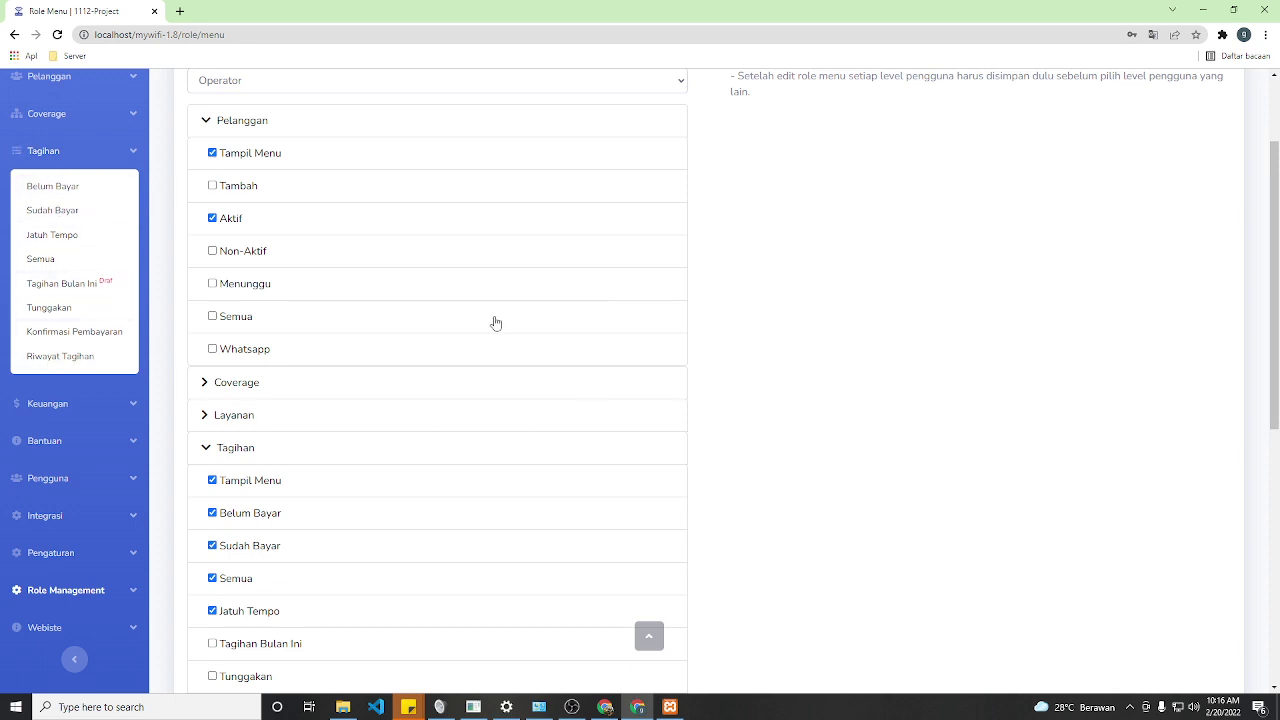
{"action": "scroll", "coordinate": [496, 323], "scroll_direction": "up", "scroll_amount": 2}
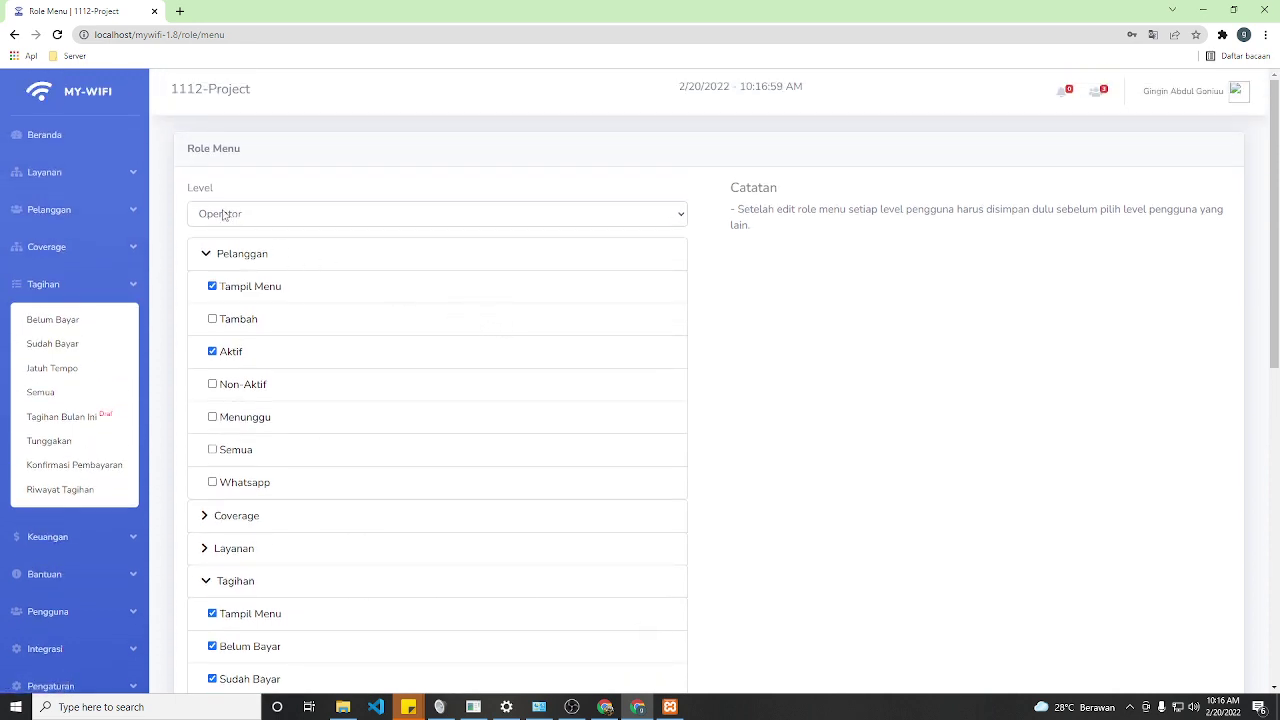
{"action": "scroll", "coordinate": [366, 335], "scroll_direction": "down", "scroll_amount": 2}
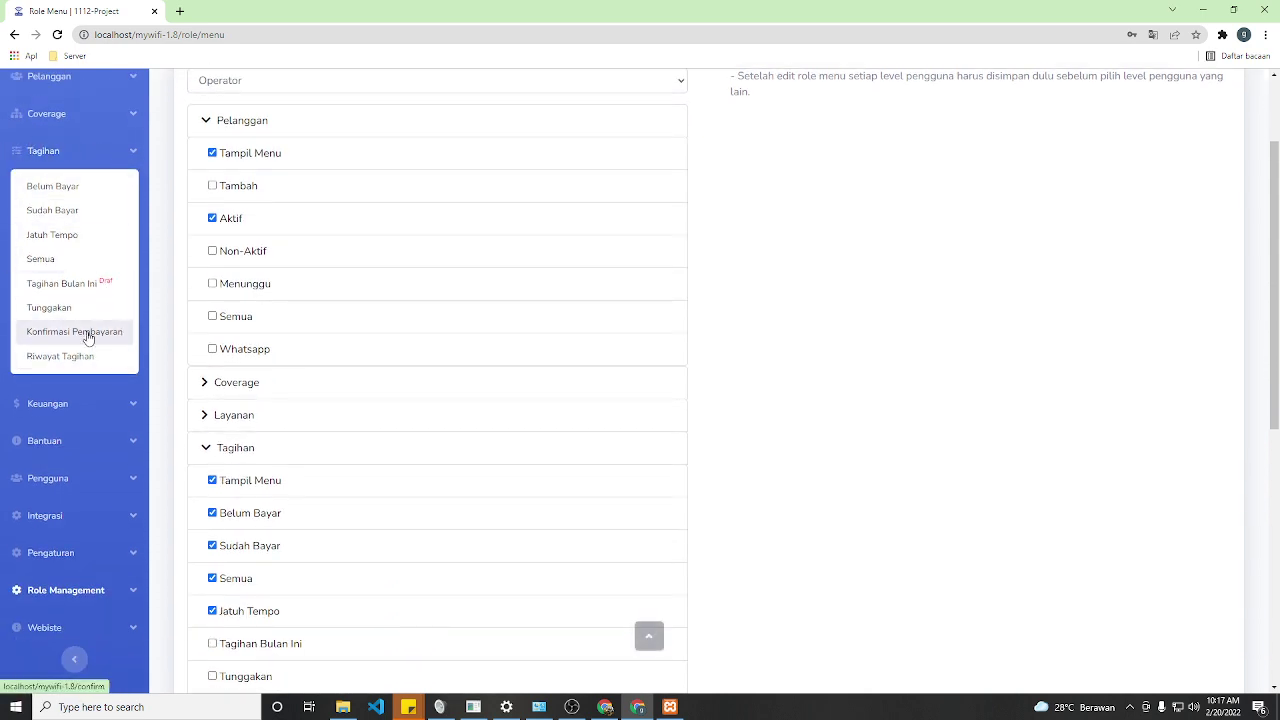
{"action": "scroll", "coordinate": [457, 414], "scroll_direction": "down", "scroll_amount": 2}
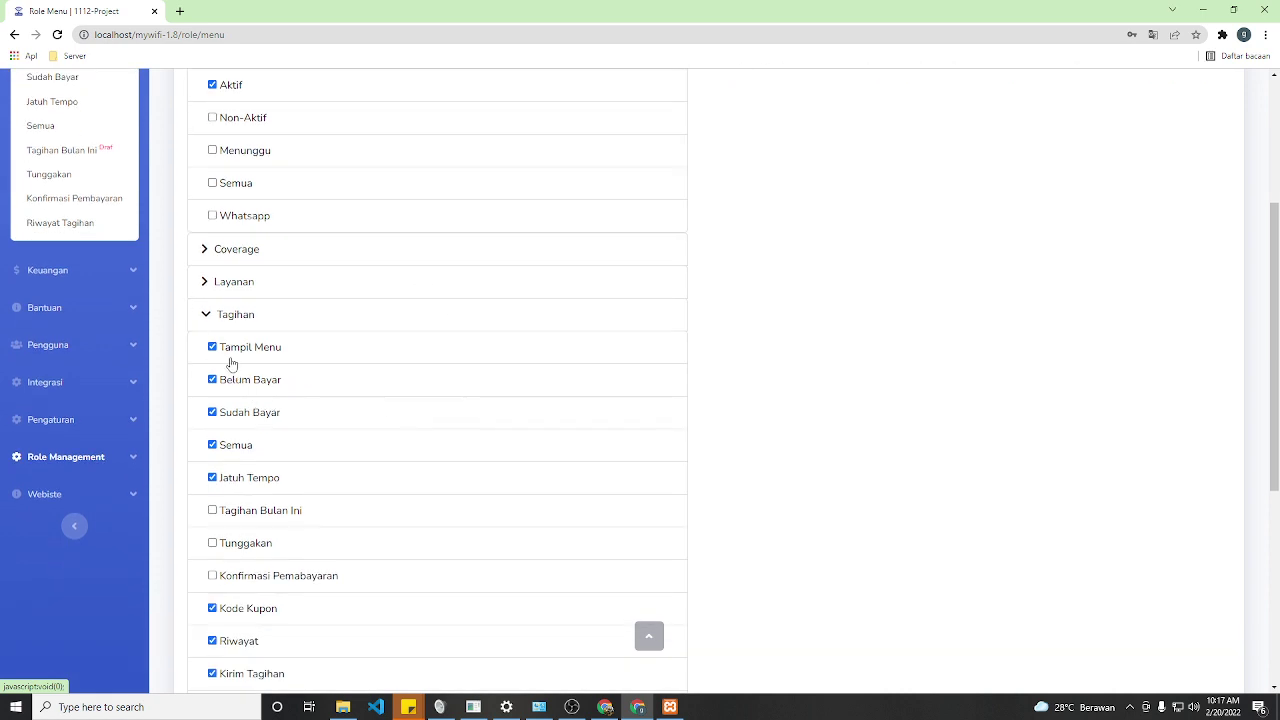
{"action": "scroll", "coordinate": [231, 363], "scroll_direction": "up", "scroll_amount": 2}
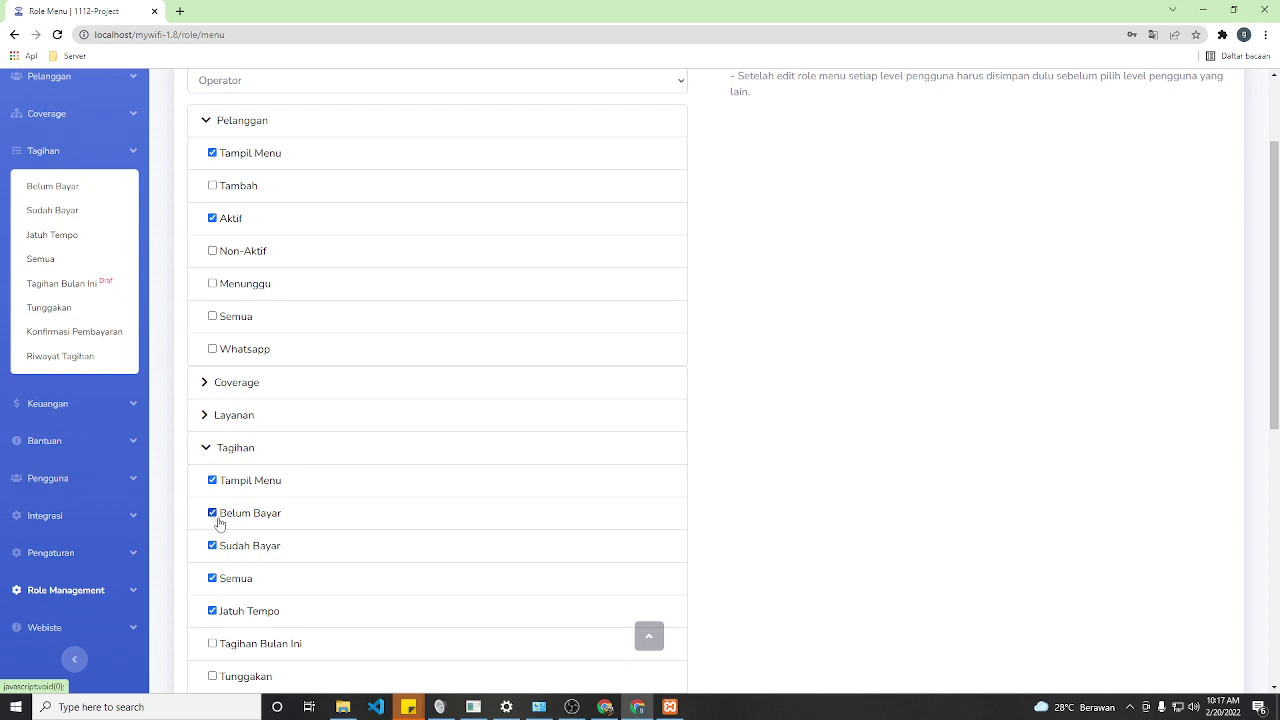
{"action": "scroll", "coordinate": [245, 568], "scroll_direction": "down", "scroll_amount": 2}
{"action": "scroll", "coordinate": [237, 556], "scroll_direction": "down", "scroll_amount": 5}
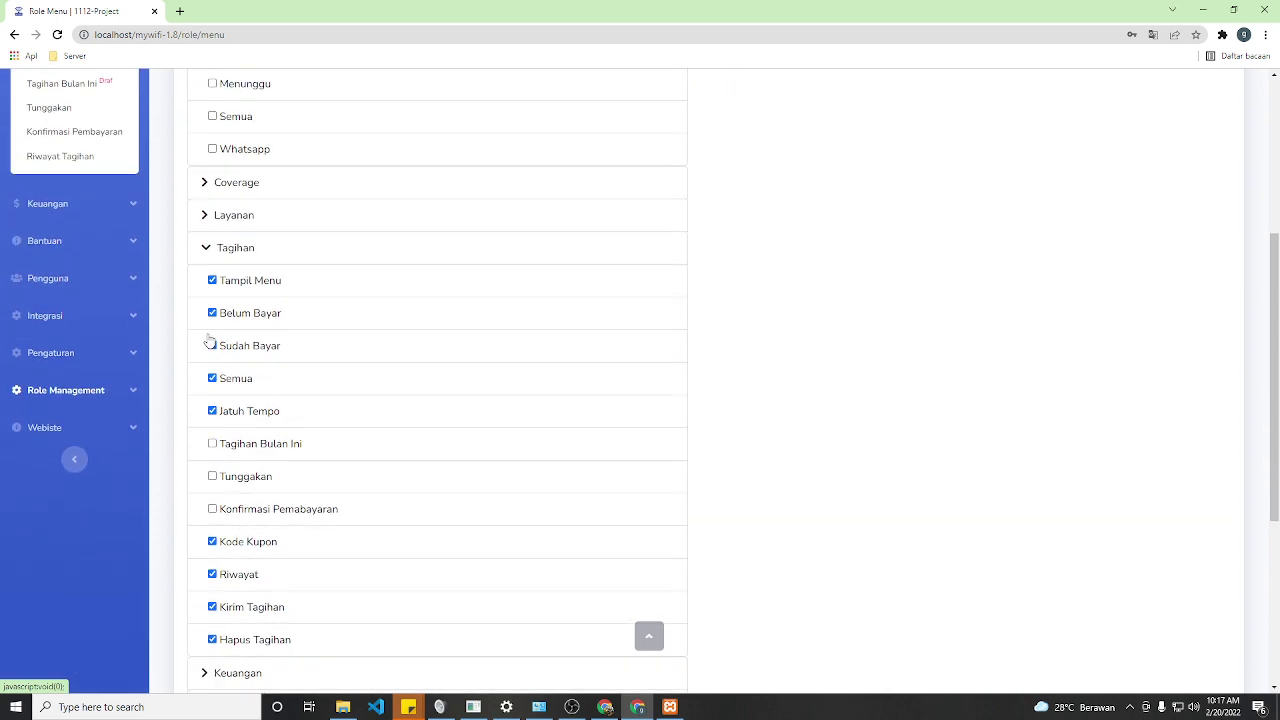
- Expand the Keuangan and Bantuan sections and return to the top of the checklist
{"action": "left_click", "coordinate": [207, 408]}
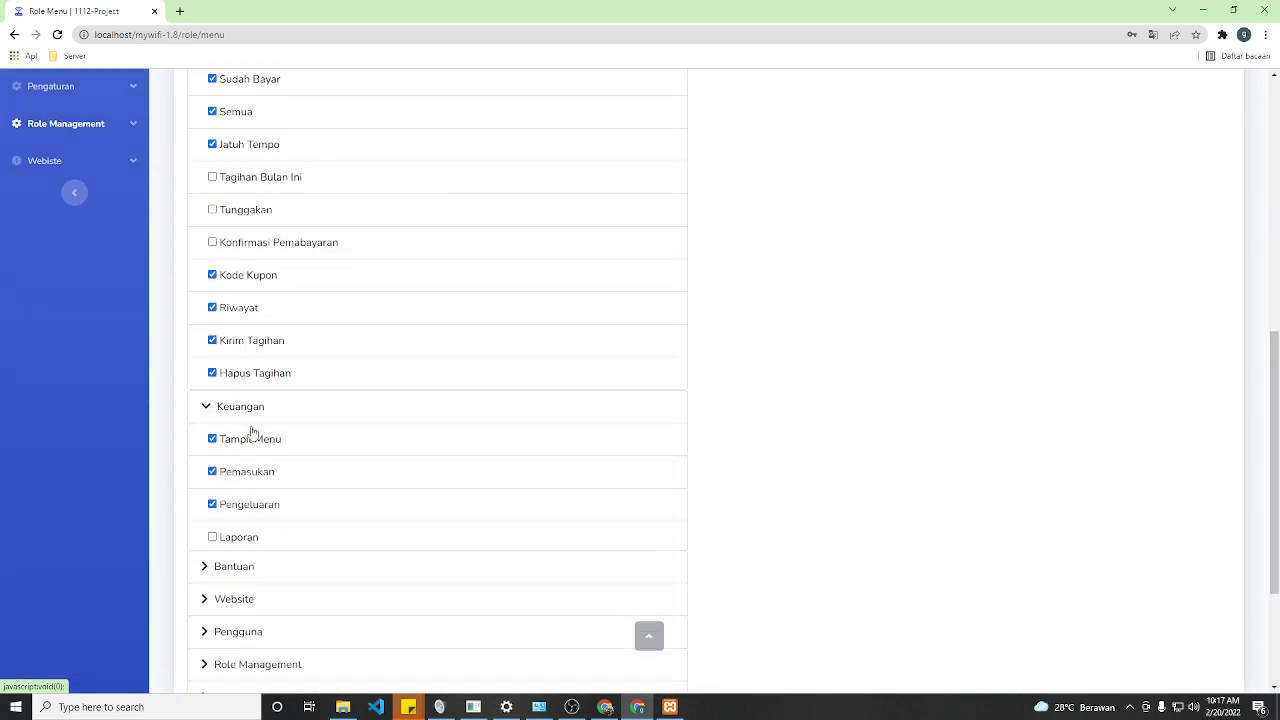
{"action": "scroll", "coordinate": [251, 440], "scroll_direction": "down", "scroll_amount": 2}
{"action": "left_click", "coordinate": [206, 448]}
{"action": "scroll", "coordinate": [266, 483], "scroll_direction": "down", "scroll_amount": 1}
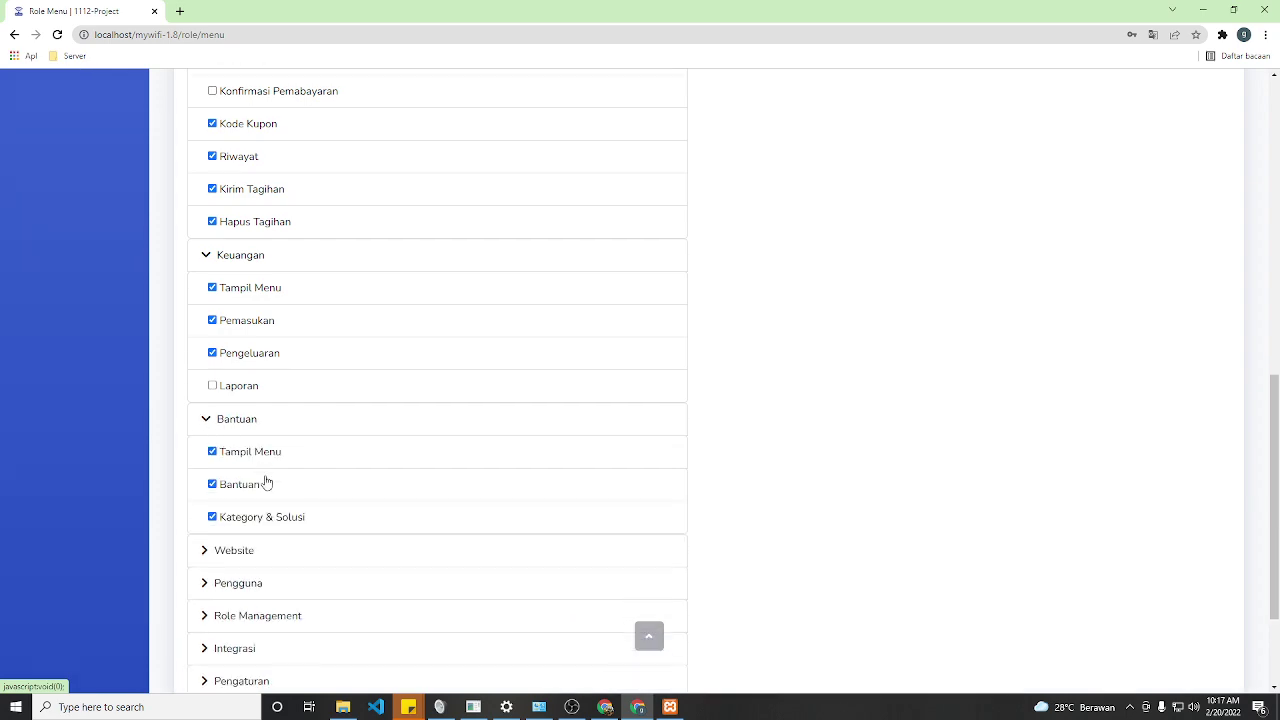
{"action": "scroll", "coordinate": [137, 408], "scroll_direction": "up", "scroll_amount": 4}
{"action": "mouse_move", "coordinate": [137, 408]}
{"action": "scroll", "coordinate": [113, 410], "scroll_direction": "up", "scroll_amount": 5}
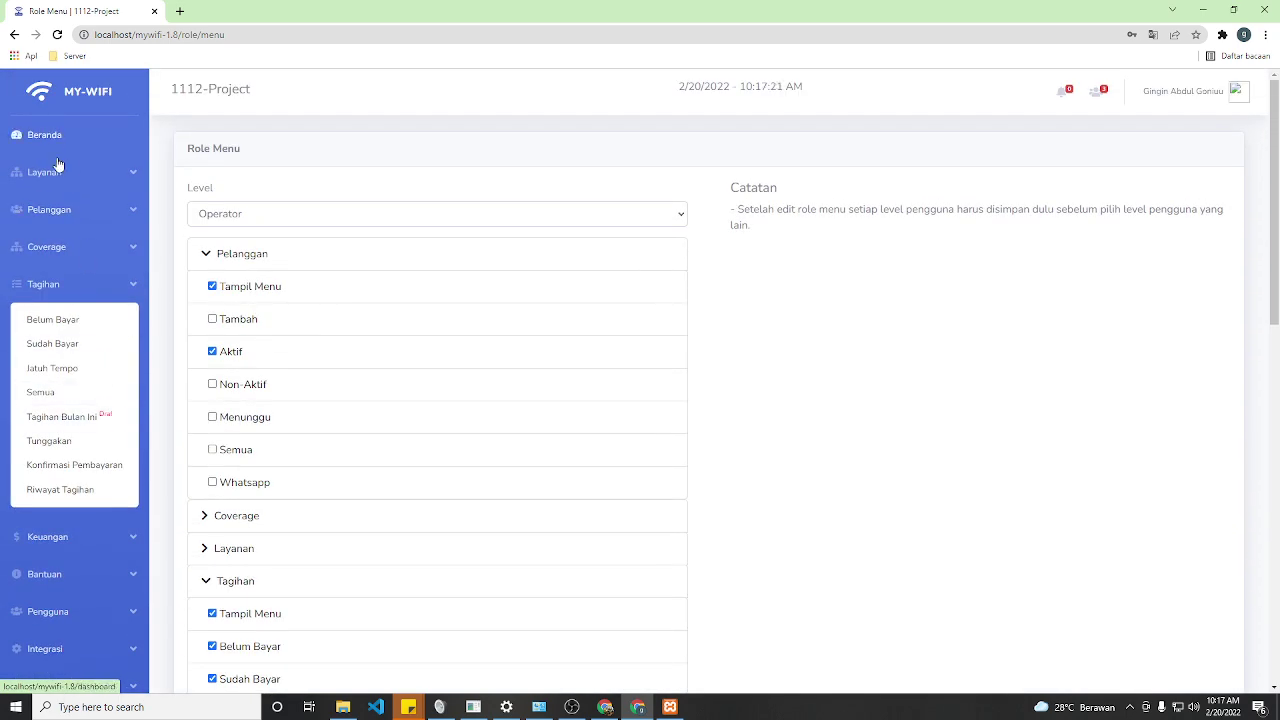
{"action": "left_click", "coordinate": [76, 210]}
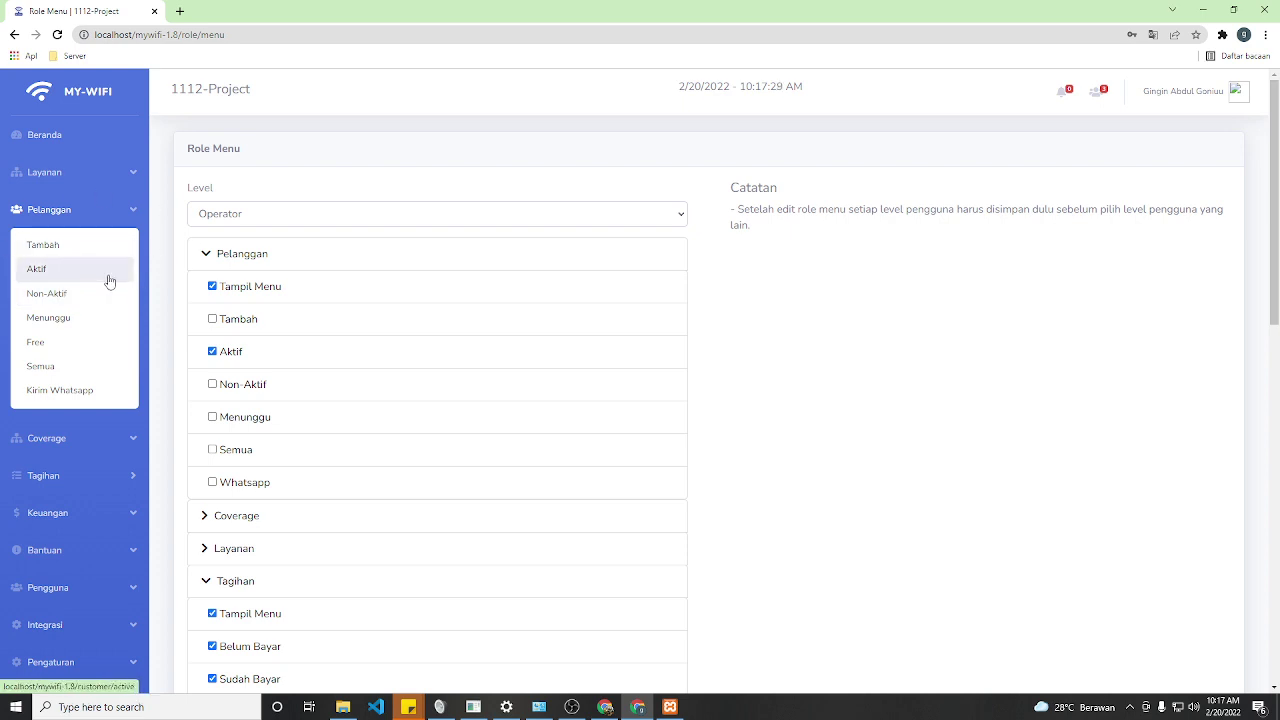
- Browse the list of active customers
{"action": "left_click", "coordinate": [110, 282]}
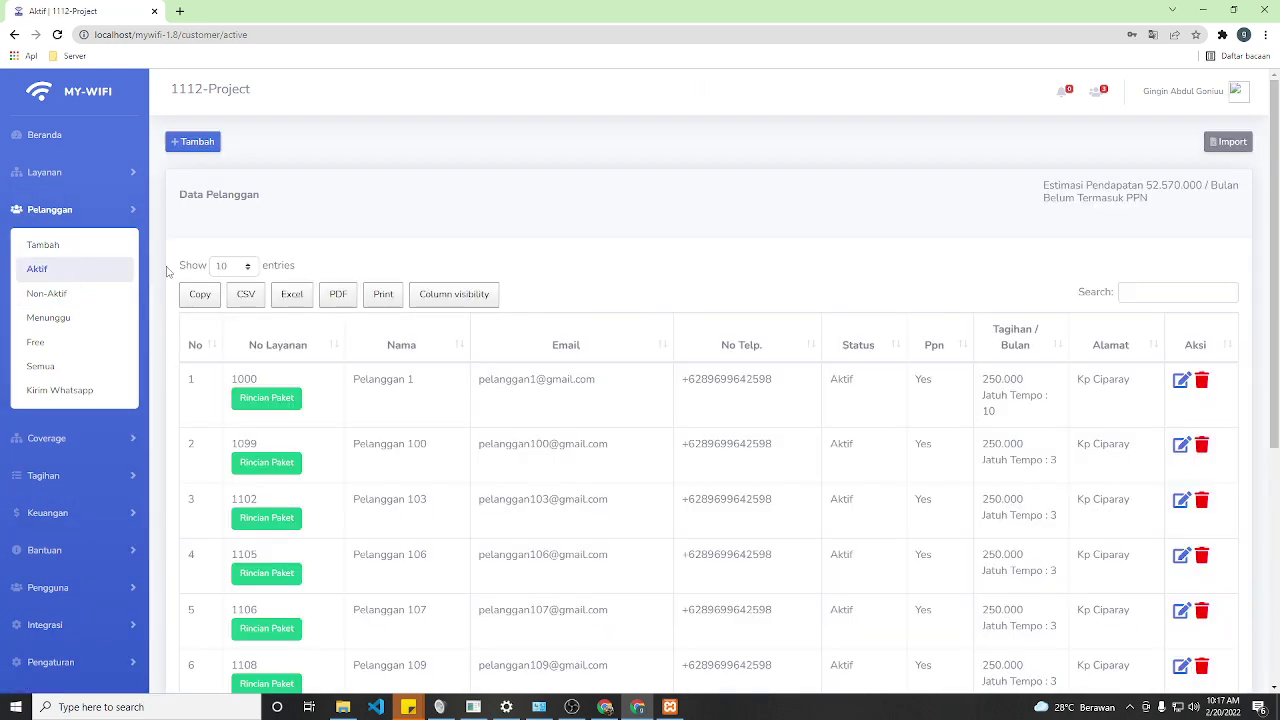
{"action": "scroll", "coordinate": [578, 361], "scroll_direction": "down", "scroll_amount": 1}
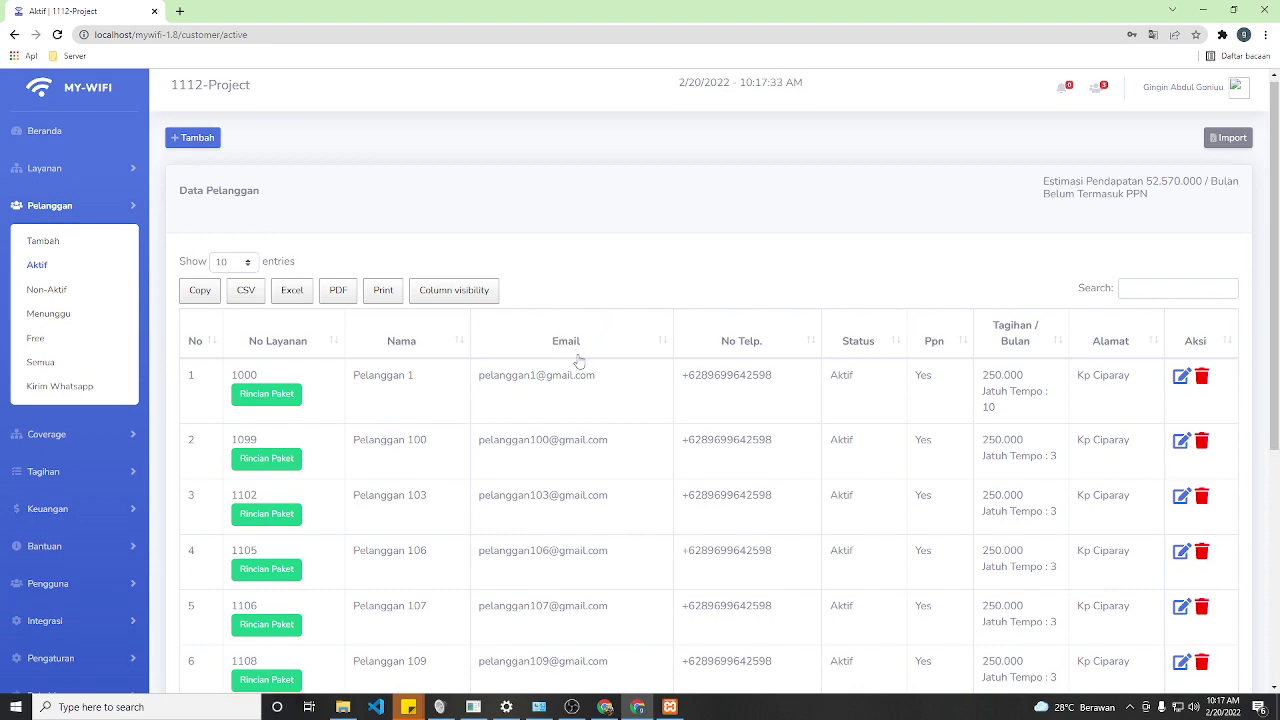
{"action": "scroll", "coordinate": [578, 361], "scroll_direction": "down", "scroll_amount": 1}
{"action": "scroll", "coordinate": [410, 364], "scroll_direction": "up", "scroll_amount": 2}
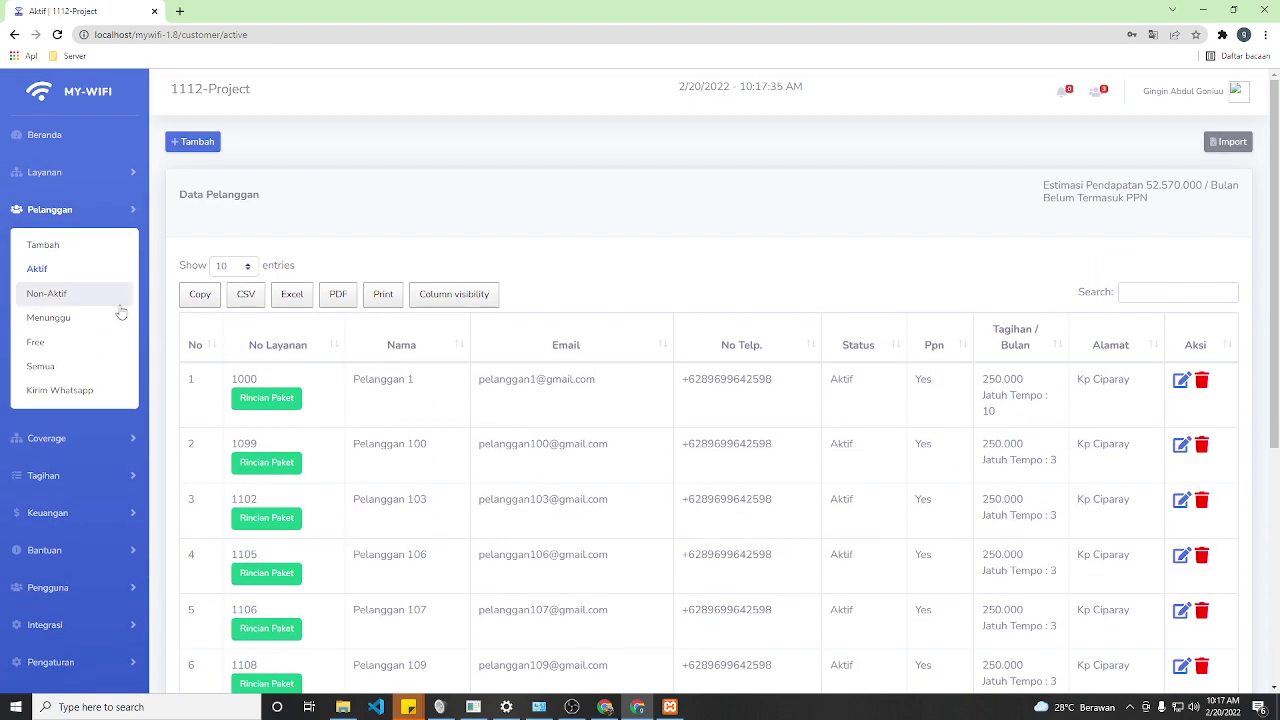
{"action": "scroll", "coordinate": [111, 233], "scroll_direction": "down", "scroll_amount": 2}
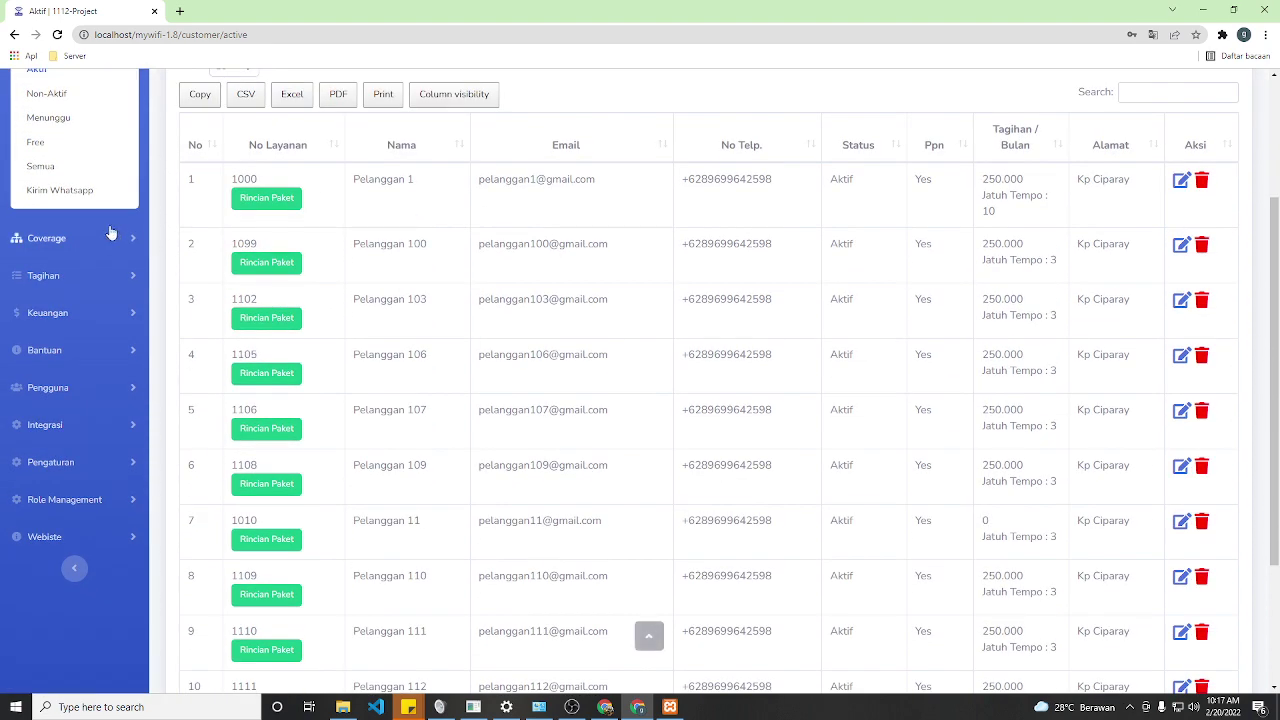
- Show the list of all customers, totalling 996 entries
{"action": "left_click", "coordinate": [125, 172]}
{"action": "scroll", "coordinate": [660, 380], "scroll_direction": "down", "scroll_amount": 5}
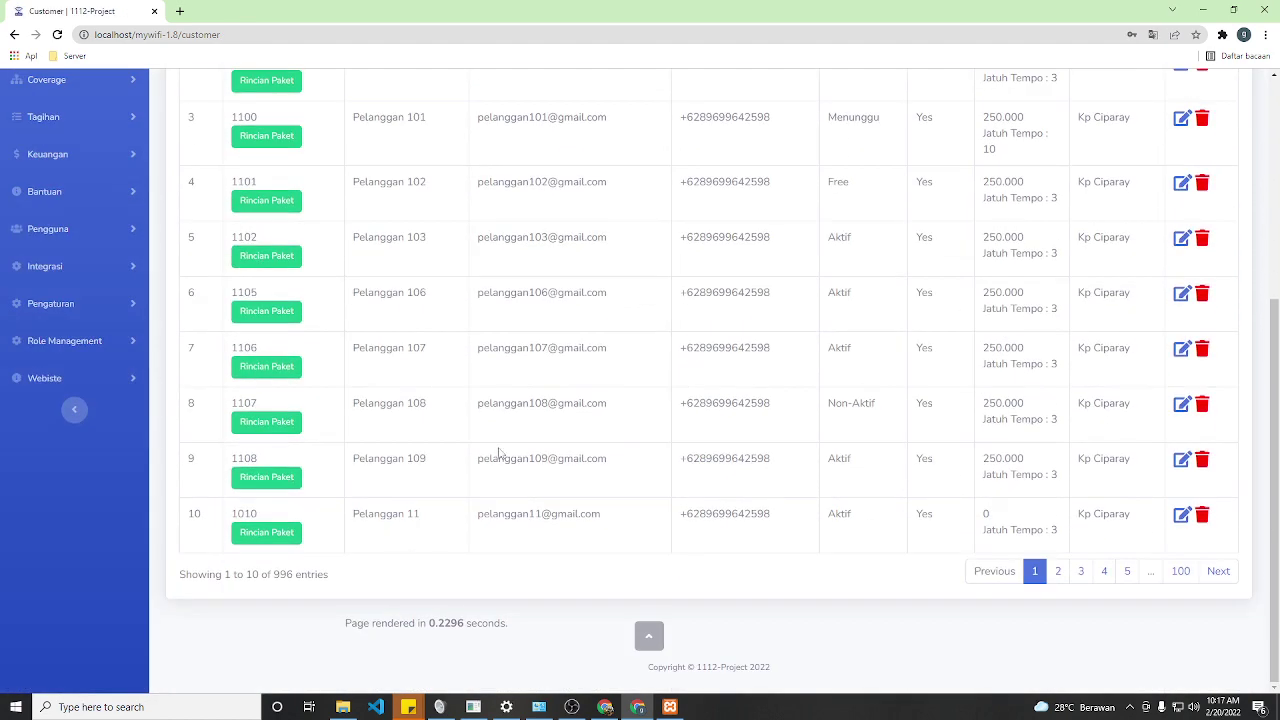
{"action": "double_click", "coordinate": [275, 577]}
{"action": "scroll", "coordinate": [560, 603], "scroll_direction": "up", "scroll_amount": 4}
{"action": "scroll", "coordinate": [498, 448], "scroll_direction": "up", "scroll_amount": 1}
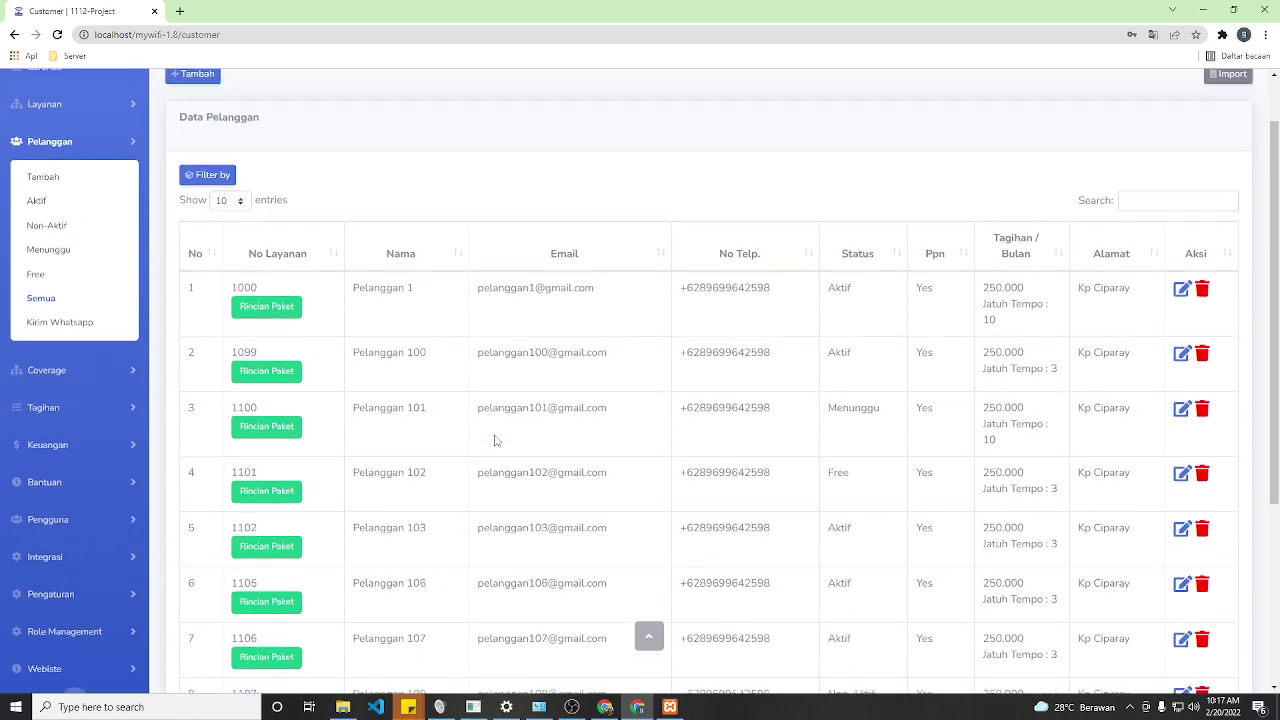
{"action": "scroll", "coordinate": [520, 461], "scroll_direction": "down", "scroll_amount": 4}
{"action": "scroll", "coordinate": [524, 464], "scroll_direction": "up", "scroll_amount": 3}
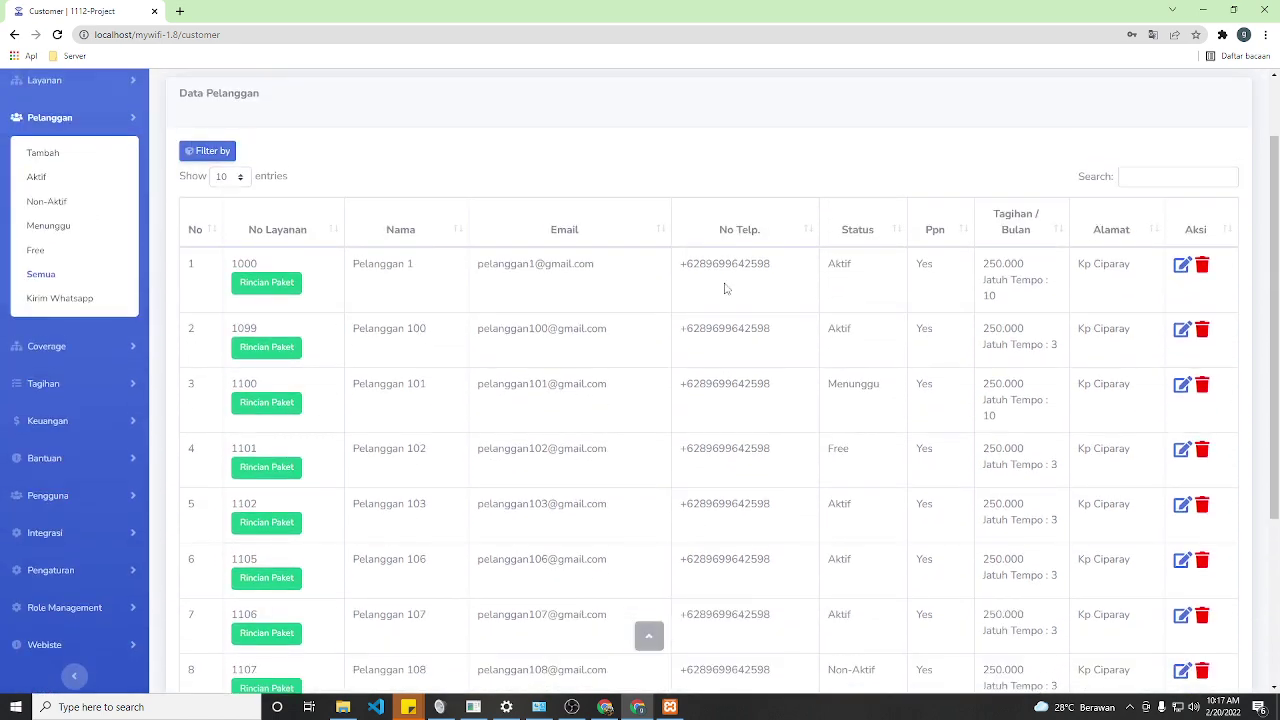
{"action": "scroll", "coordinate": [489, 366], "scroll_direction": "up", "scroll_amount": 1}
{"action": "scroll", "coordinate": [551, 360], "scroll_direction": "down", "scroll_amount": 3}
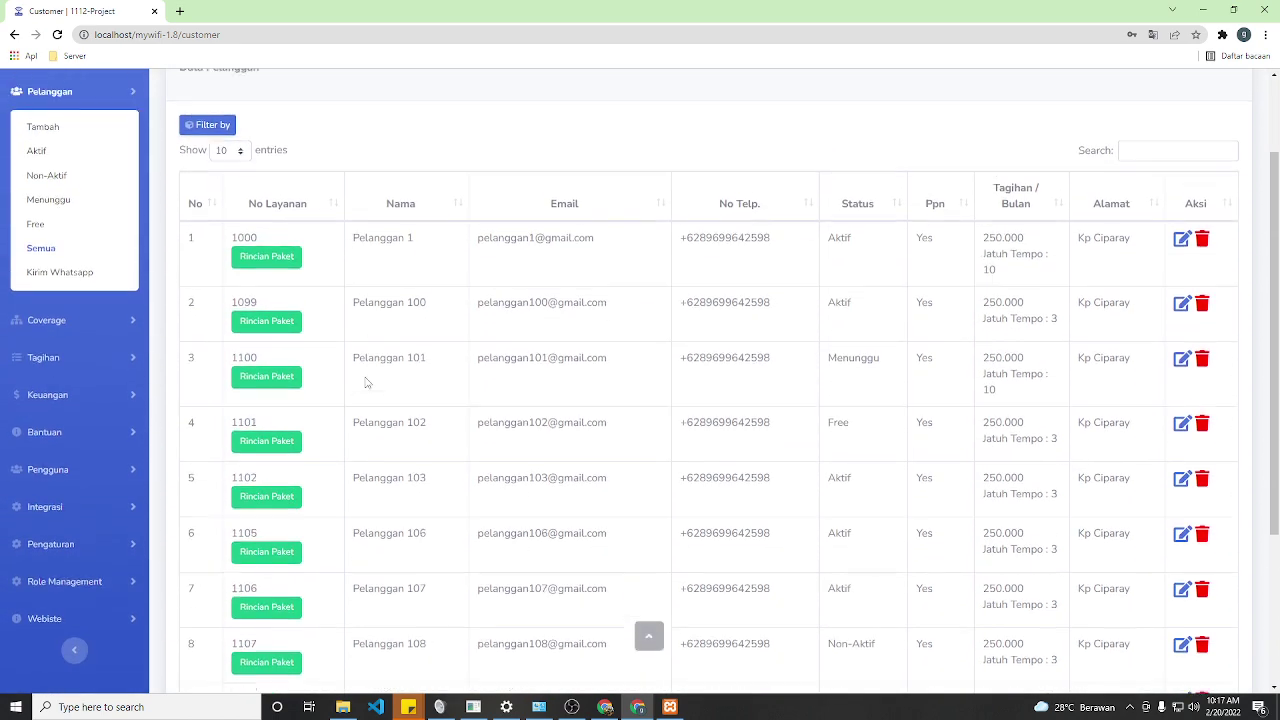
{"action": "scroll", "coordinate": [404, 390], "scroll_direction": "down", "scroll_amount": 2}
{"action": "scroll", "coordinate": [280, 403], "scroll_direction": "up", "scroll_amount": 5}
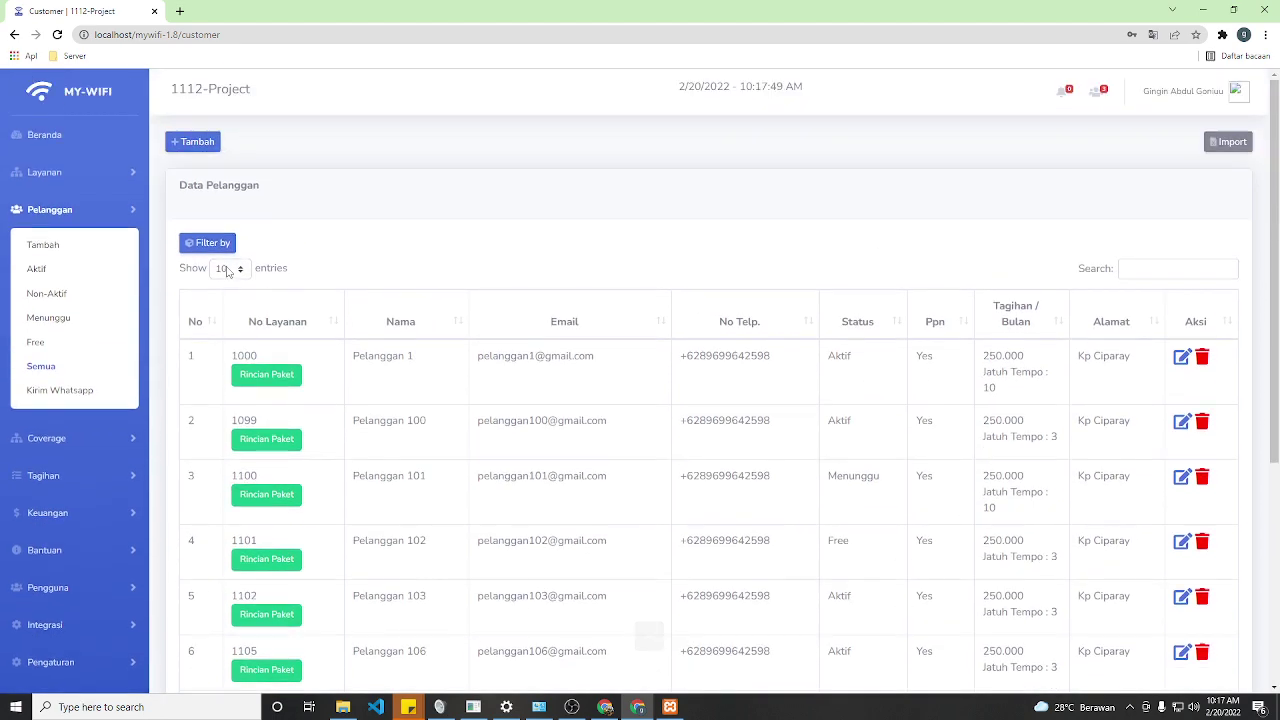
- Show 25 customers per page
{"action": "left_click", "coordinate": [229, 270]}
{"action": "left_click", "coordinate": [226, 299]}
{"action": "scroll", "coordinate": [400, 450], "scroll_direction": "down", "scroll_amount": 7}
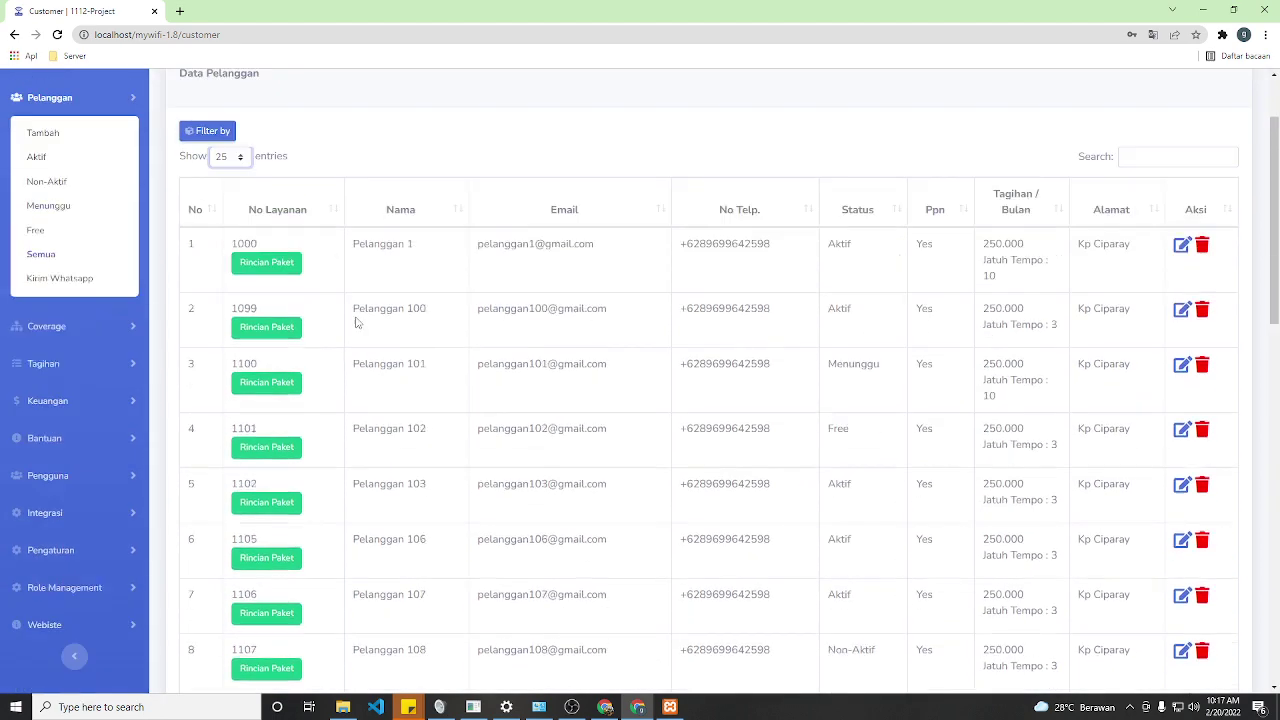
{"action": "scroll", "coordinate": [406, 600], "scroll_direction": "up", "scroll_amount": 8}
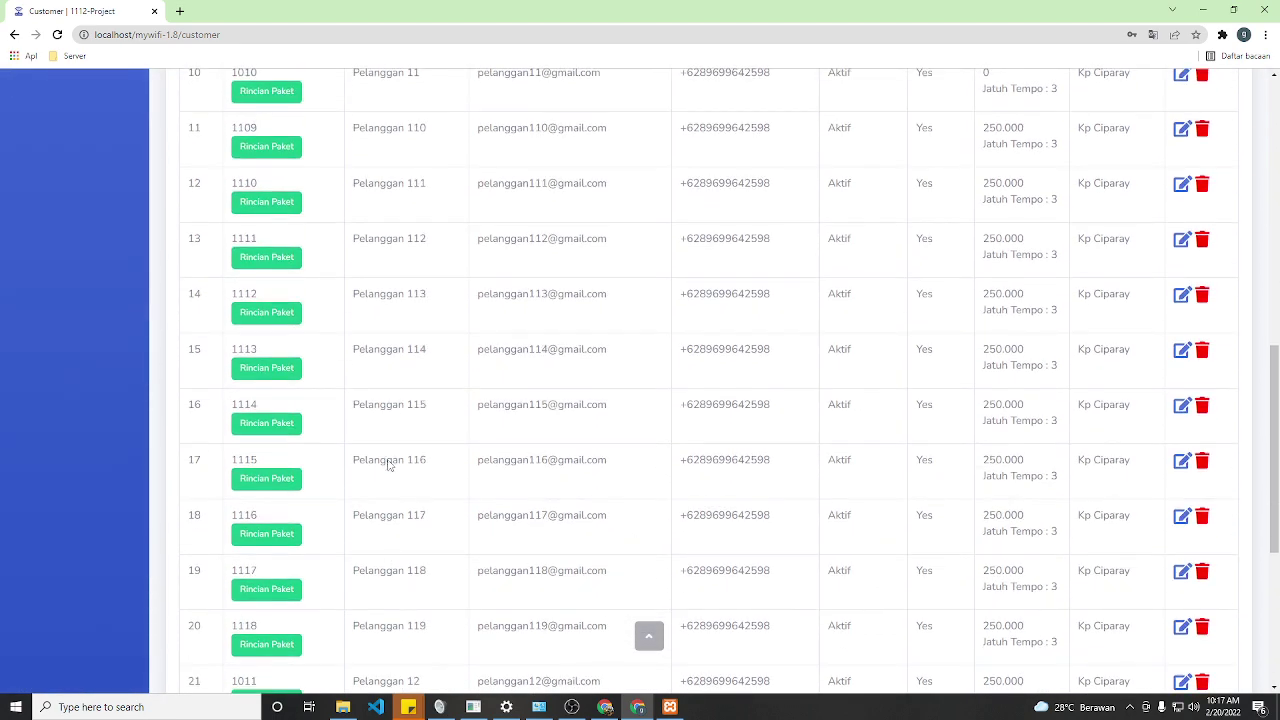
{"action": "scroll", "coordinate": [394, 246], "scroll_direction": "down", "scroll_amount": 3}
{"action": "scroll", "coordinate": [870, 453], "scroll_direction": "up", "scroll_amount": 2}
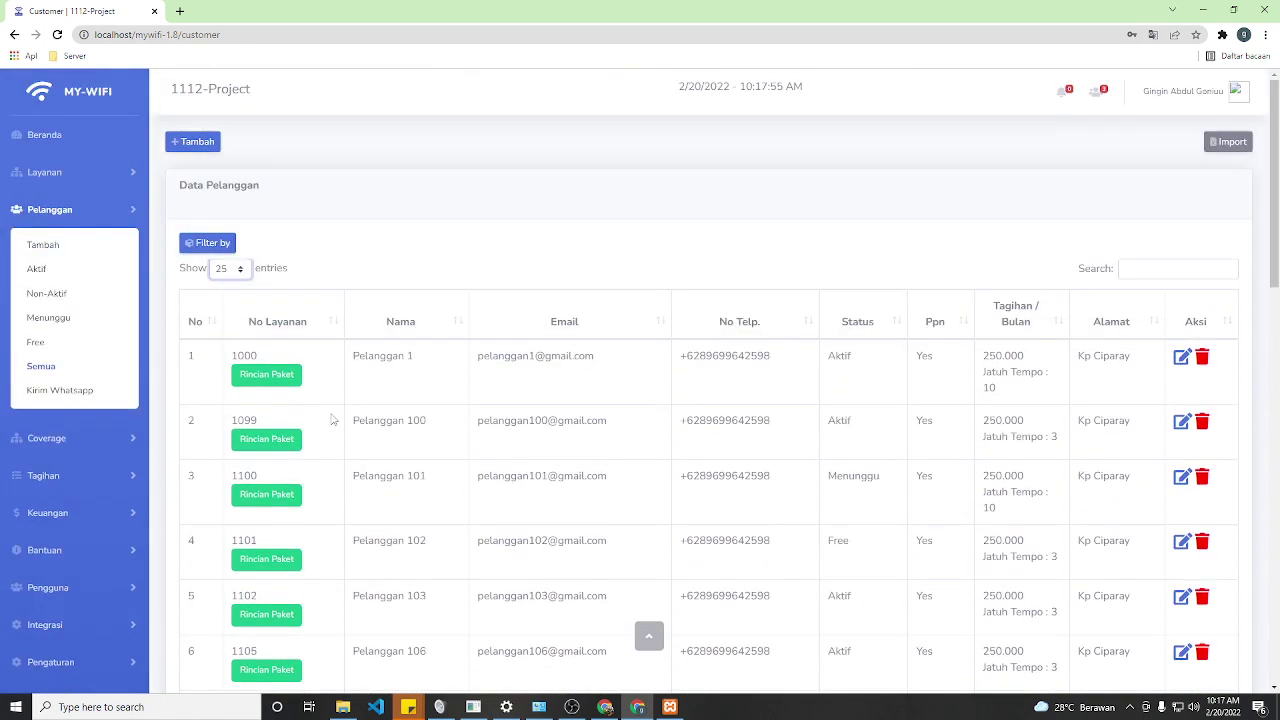
{"action": "left_click", "coordinate": [76, 445]}
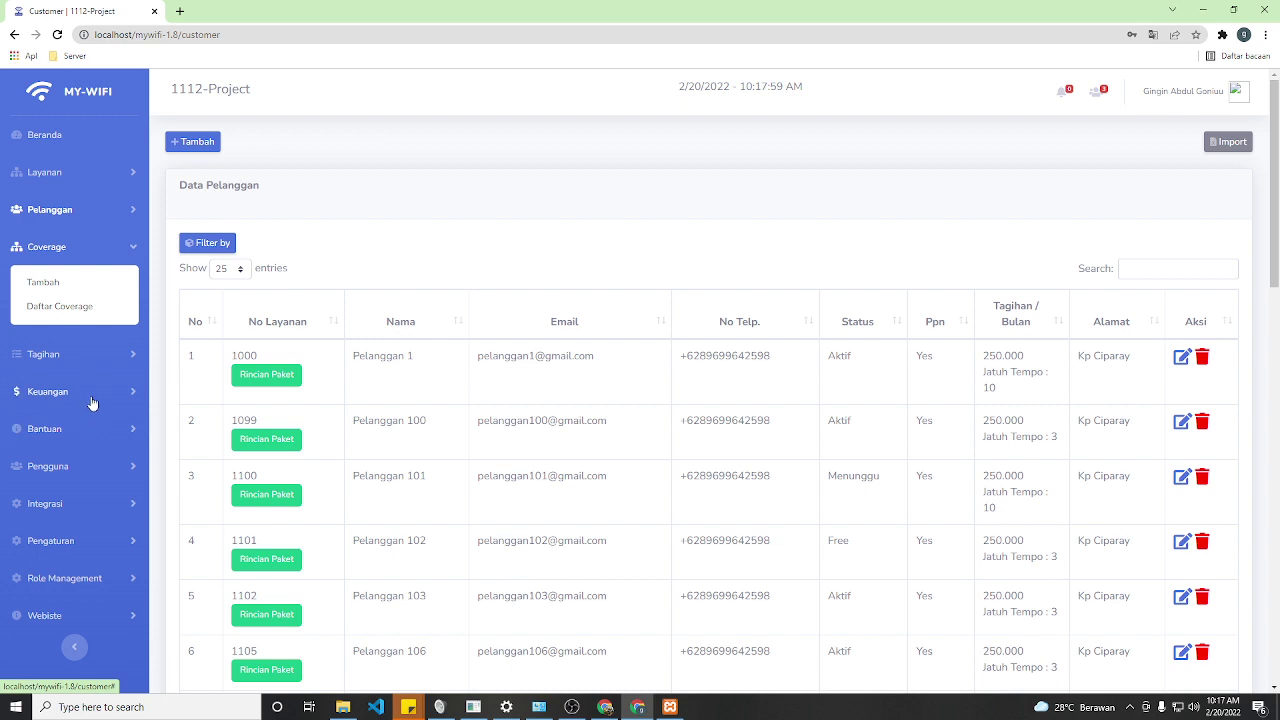
{"action": "left_click", "coordinate": [65, 212]}
- Start a new customer with the test name and a generated service number
{"action": "left_click", "coordinate": [40, 244]}
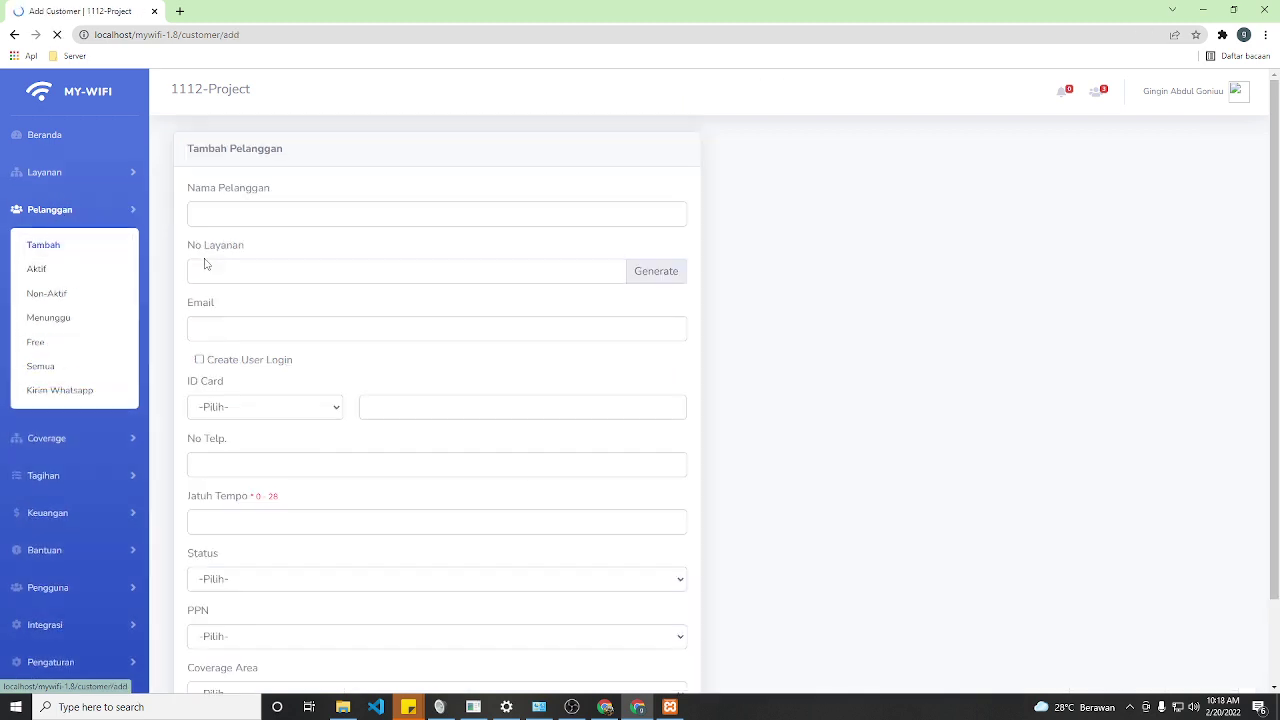
{"action": "scroll", "coordinate": [360, 319], "scroll_direction": "down", "scroll_amount": 2}
{"action": "scroll", "coordinate": [360, 322], "scroll_direction": "up", "scroll_amount": 2}
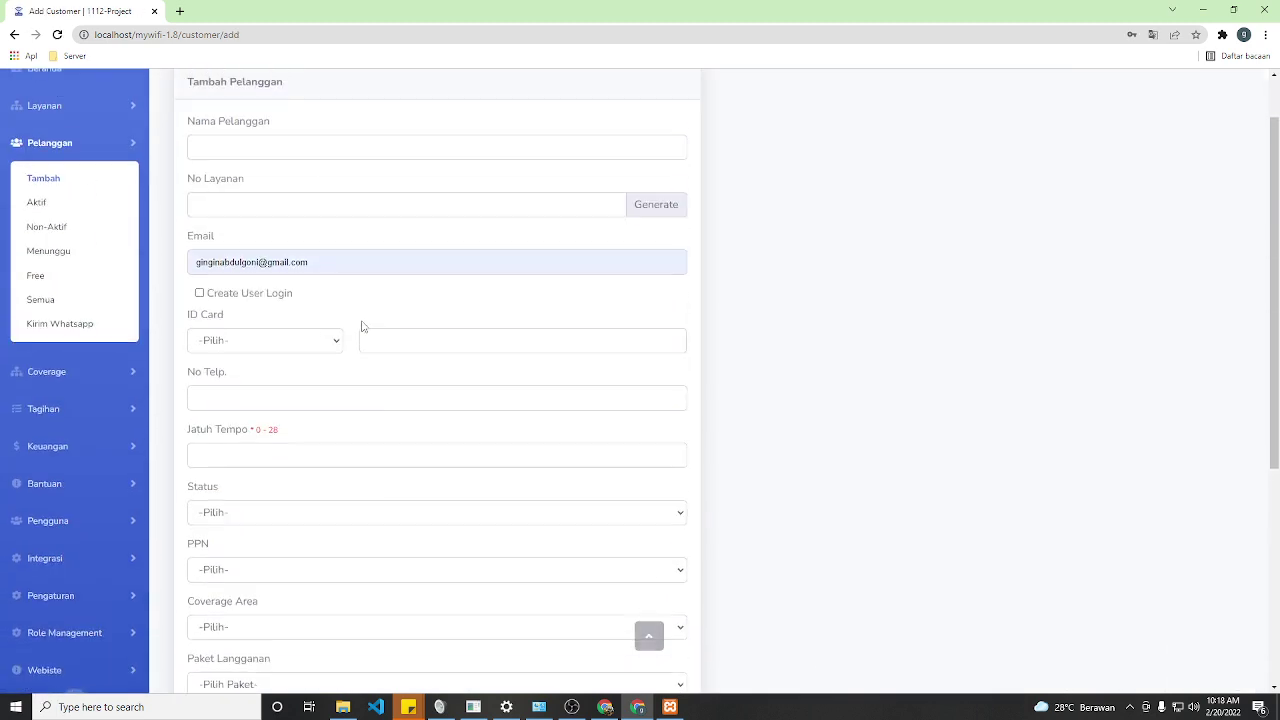
{"action": "left_click", "coordinate": [224, 149]}
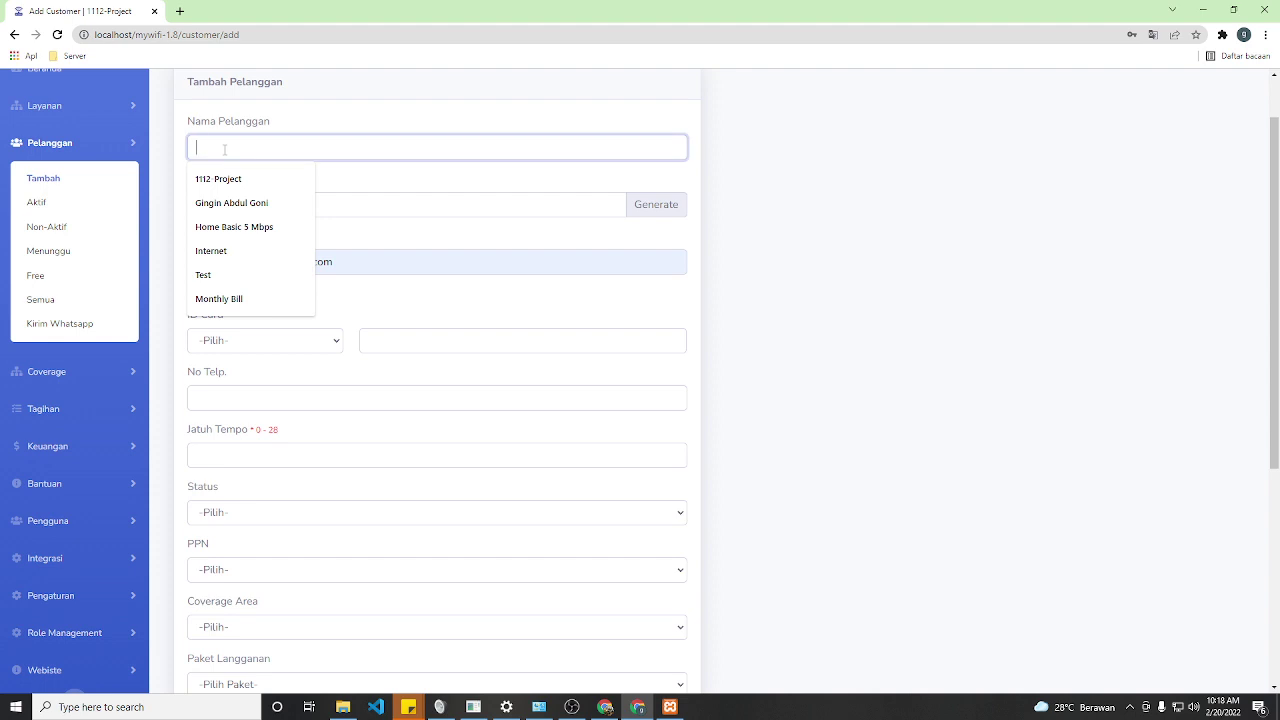
{"action": "type", "text": "Test"}
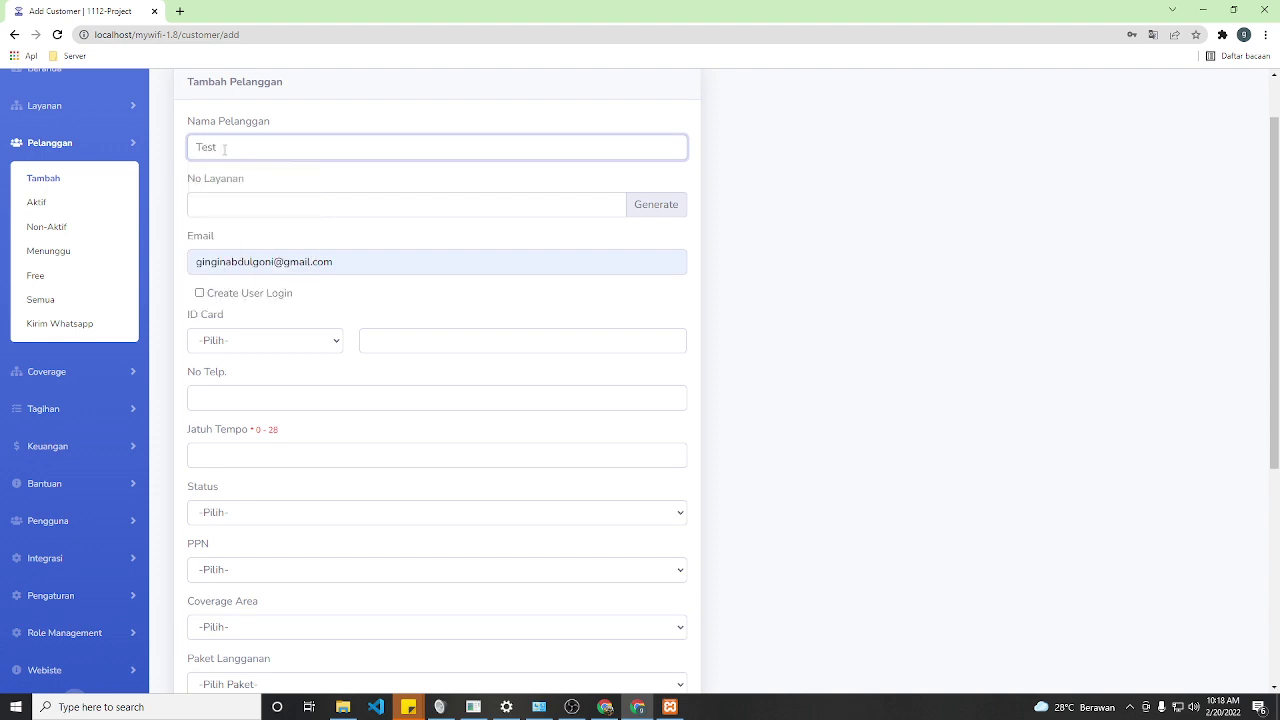
{"action": "type", "text": " Pelanggan"}
{"action": "left_click", "coordinate": [641, 212]}
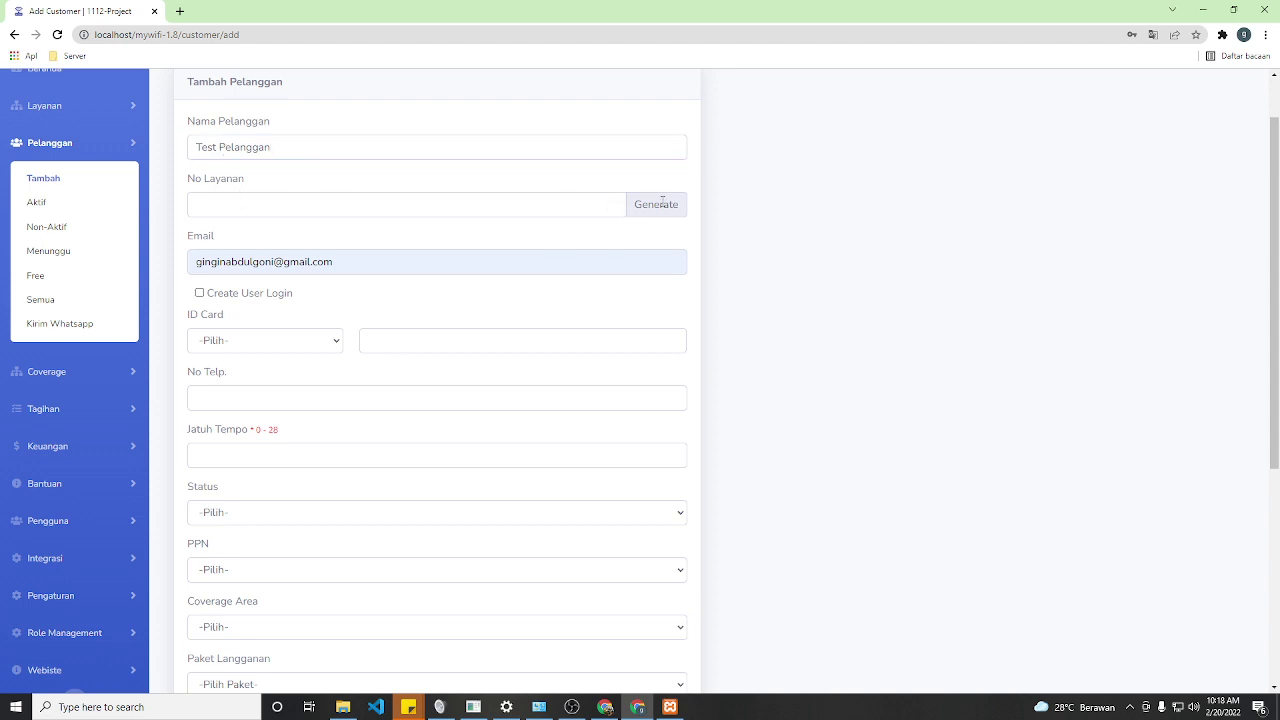
- Replace the e-mail with a test address and enable a user login with a password
{"action": "left_click_drag", "start_coordinate": [395, 259], "coordinate": [157, 267]}
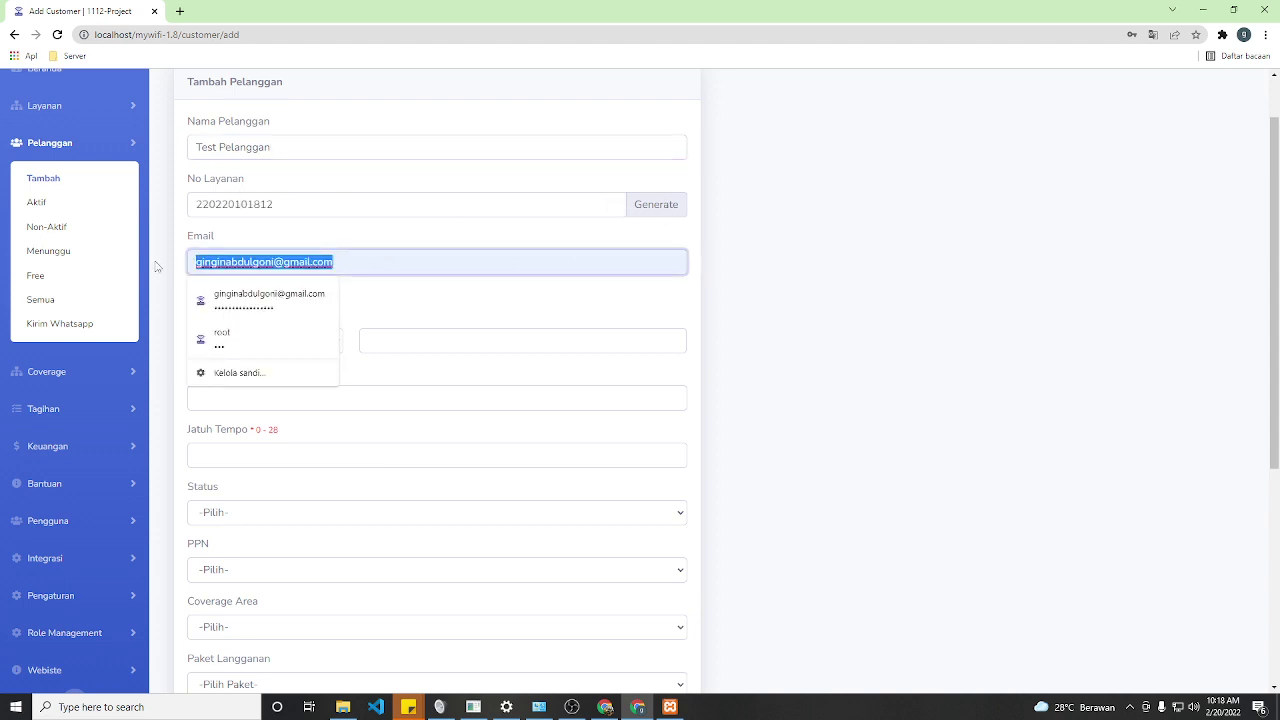
{"action": "type", "text": "test"}
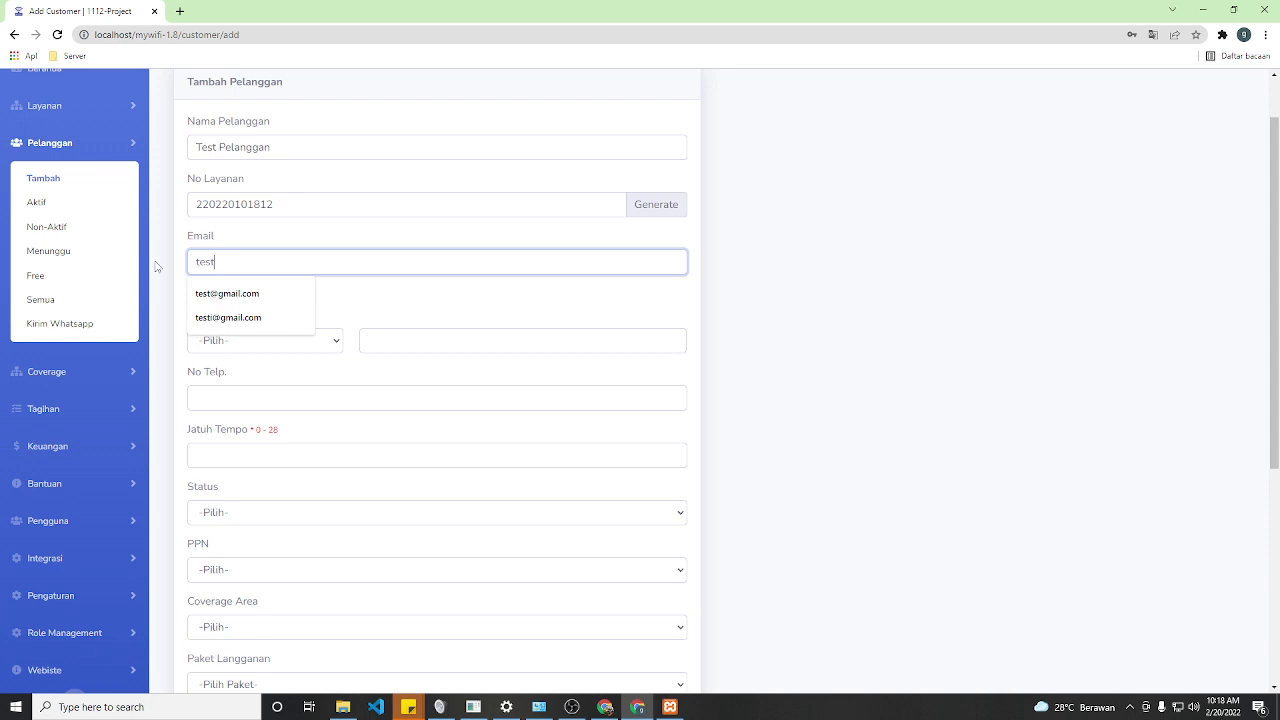
{"action": "type", "text": "pelanggan"}
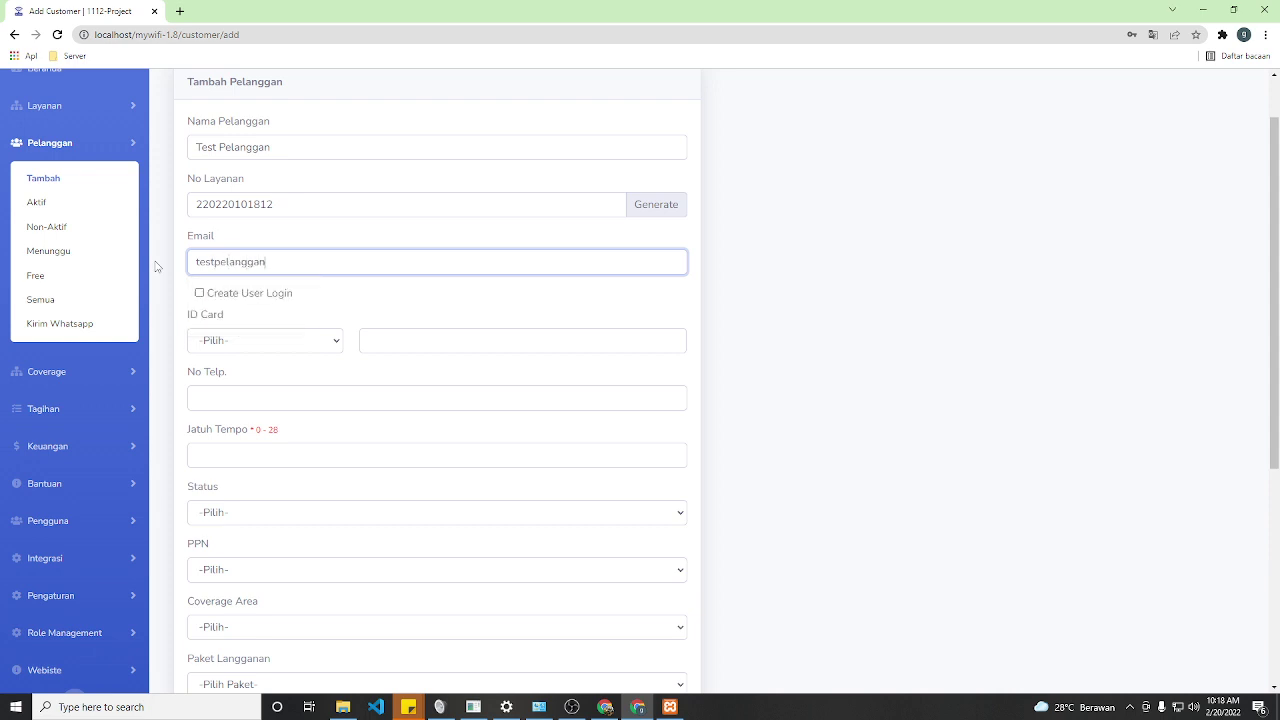
{"action": "type", "text": "@gmail.com"}
{"action": "left_click", "coordinate": [200, 293]}
{"action": "left_click", "coordinate": [286, 340]}
{"action": "key", "text": "ctrl+a"}
{"action": "type", "text": "1"}
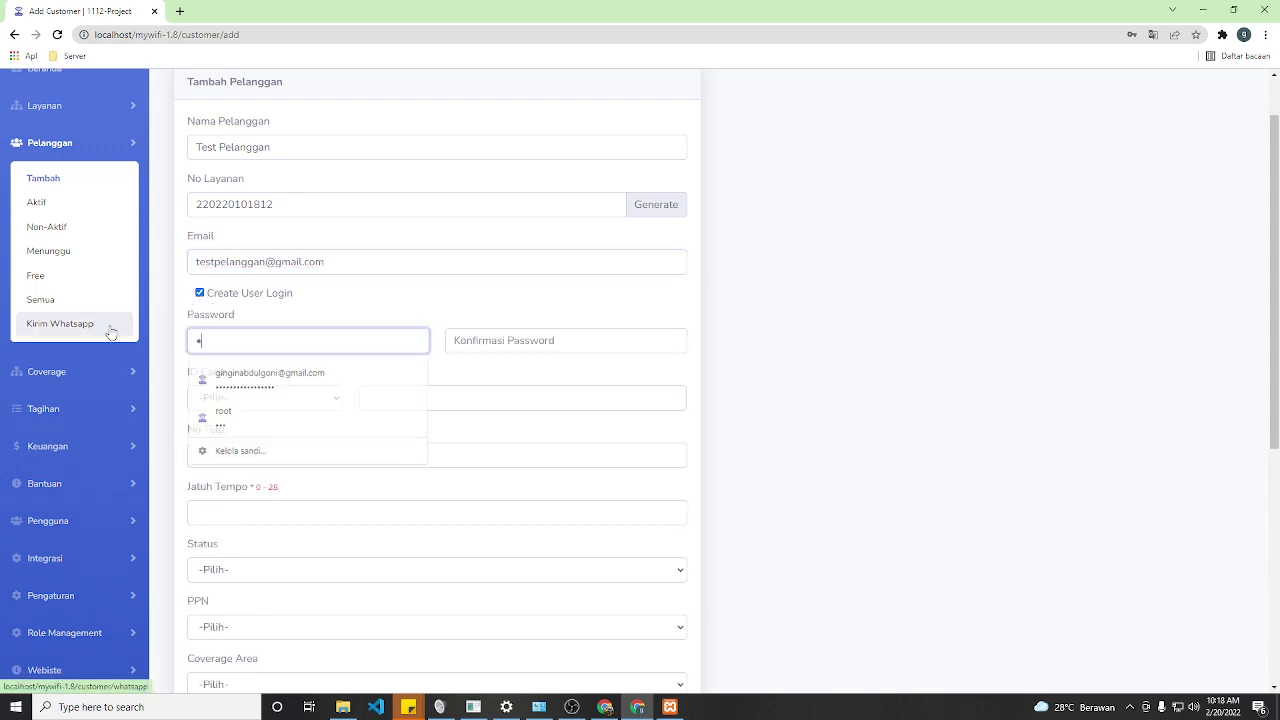
{"action": "type", "text": "23"}
{"action": "left_click", "coordinate": [474, 341]}
{"action": "type", "text": "123"}
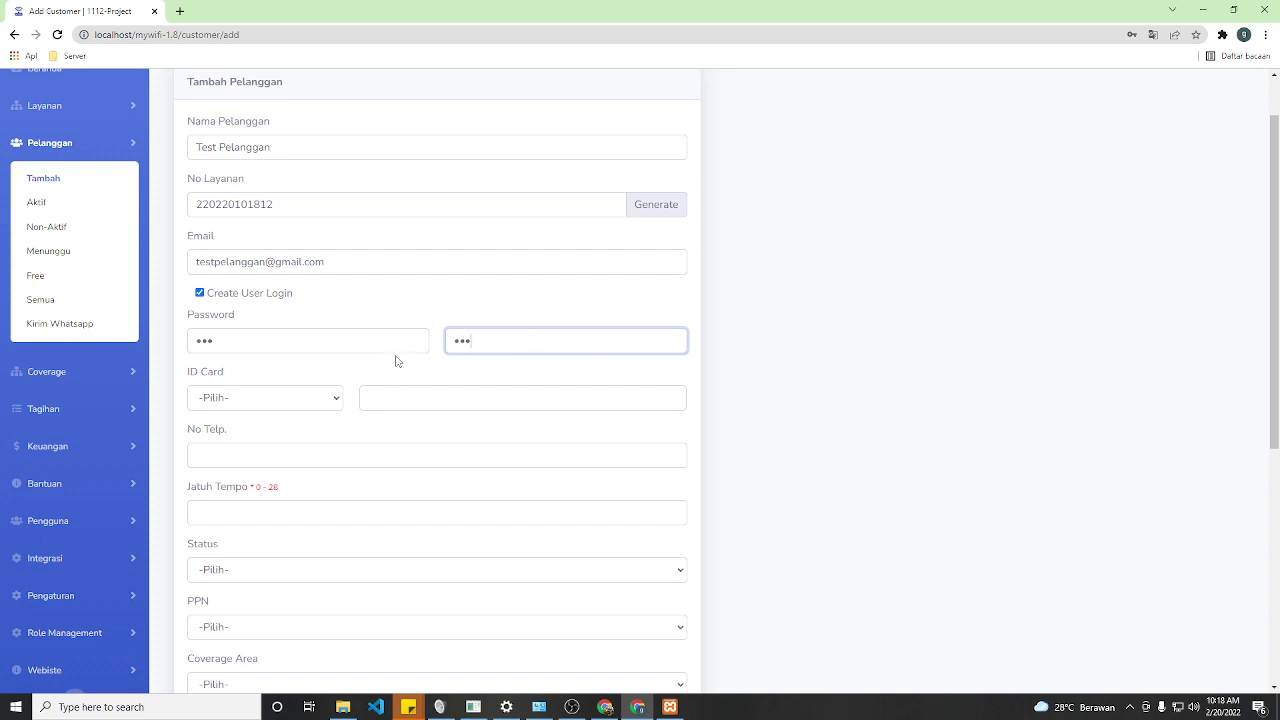
{"action": "scroll", "coordinate": [407, 375], "scroll_direction": "down", "scroll_amount": 1}
- Set ID card type KTP with the suggested number, the phone number, and due day 6
{"action": "left_click", "coordinate": [260, 330]}
{"action": "left_click", "coordinate": [215, 366]}
{"action": "left_click", "coordinate": [395, 331]}
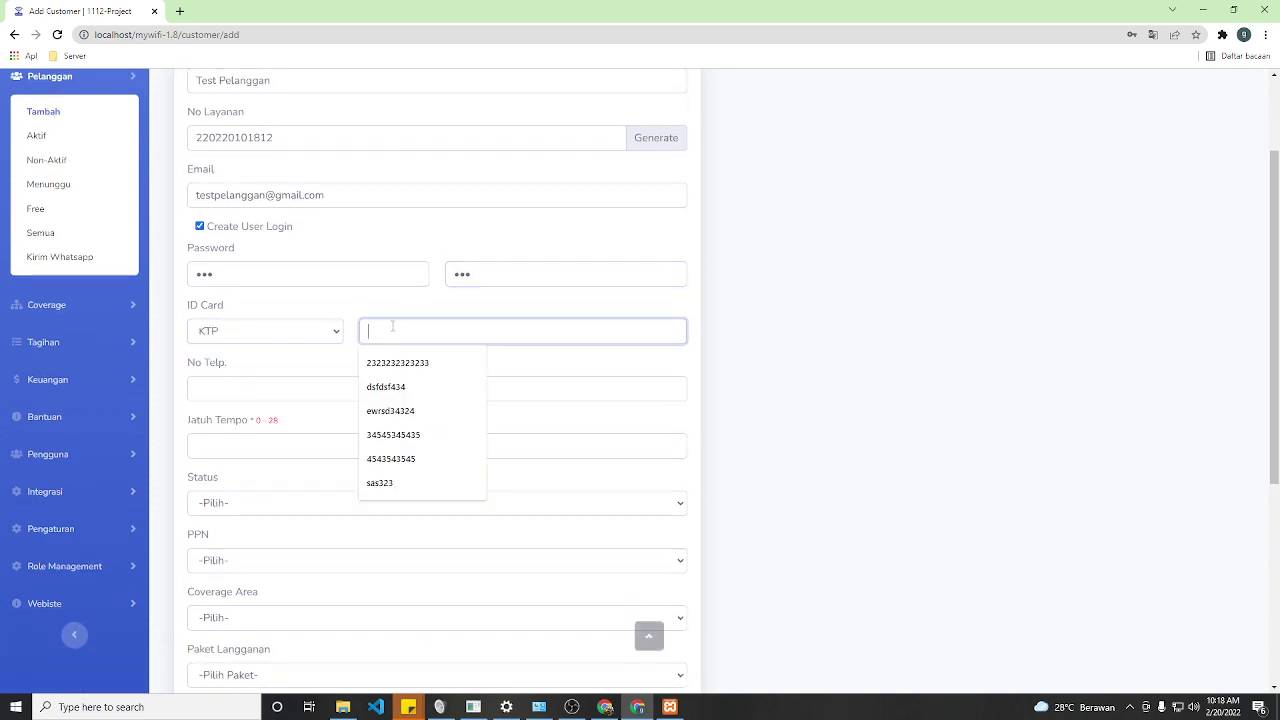
{"action": "left_click", "coordinate": [400, 362]}
{"action": "left_click", "coordinate": [239, 396]}
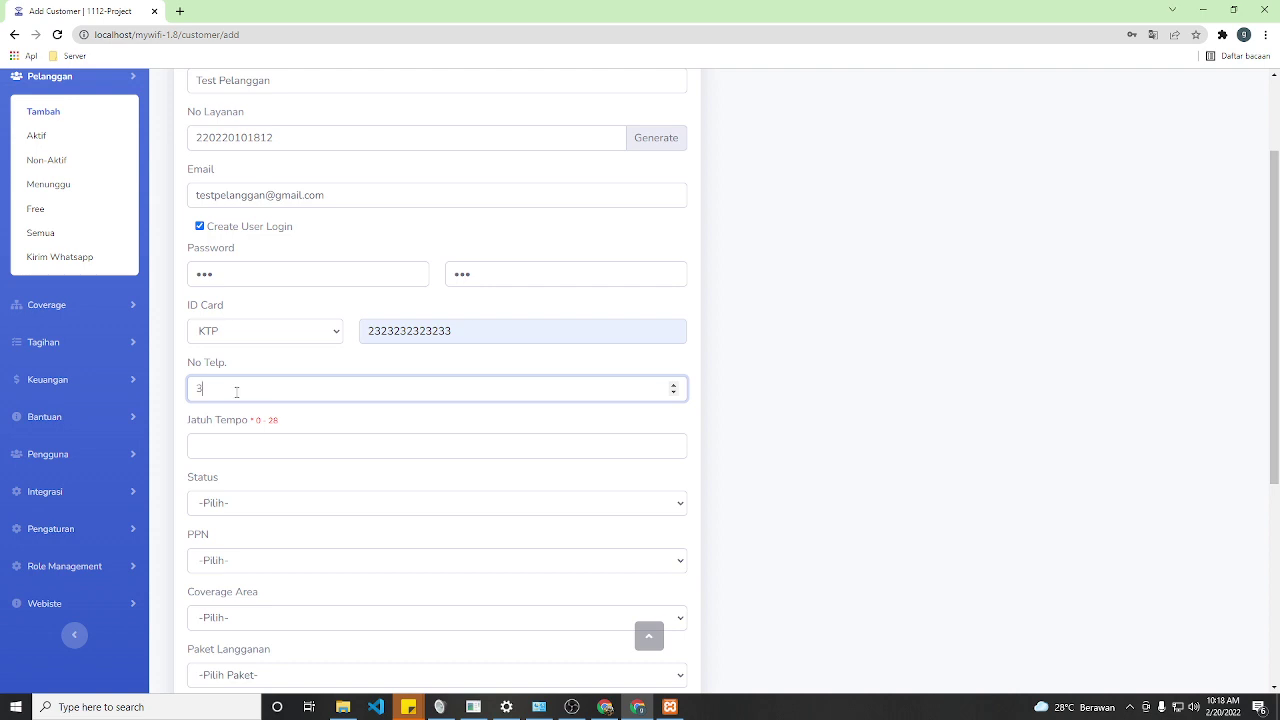
{"action": "left_click", "coordinate": [238, 445]}
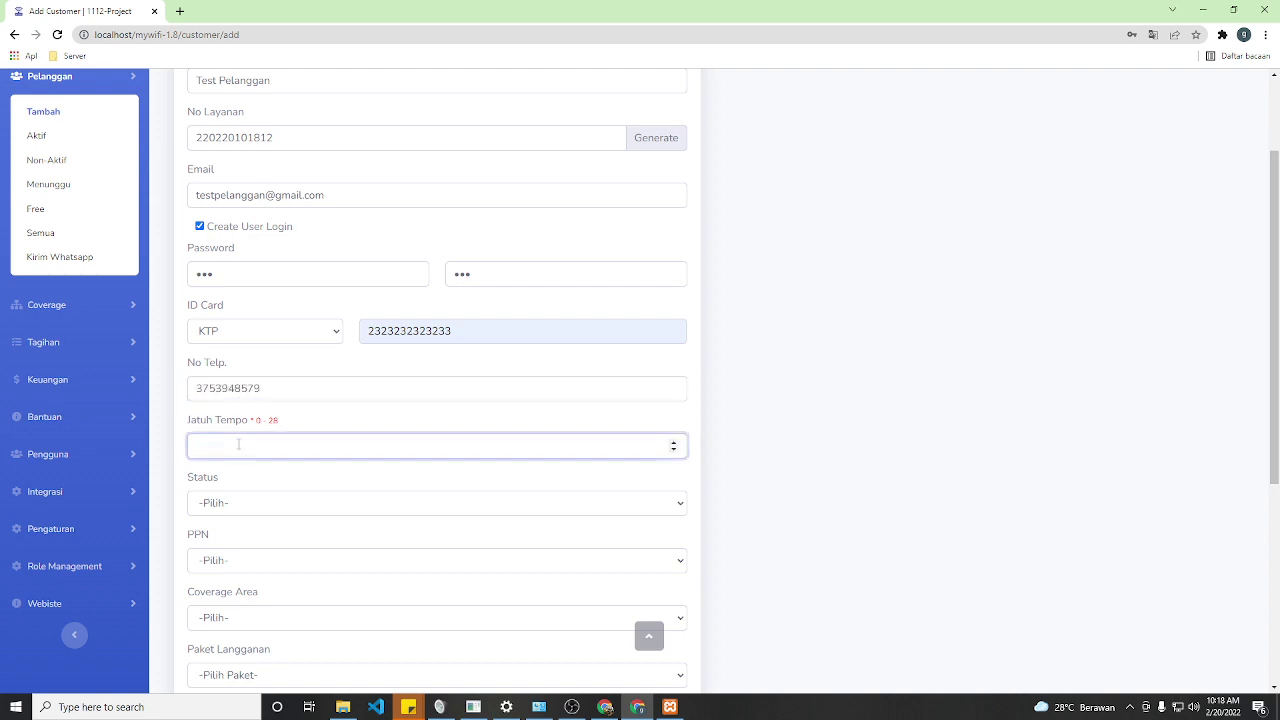
{"action": "type", "text": "6"}
- Set the customer status to Aktif
{"action": "scroll", "coordinate": [259, 452], "scroll_direction": "down", "scroll_amount": 2}
{"action": "left_click", "coordinate": [222, 303]}
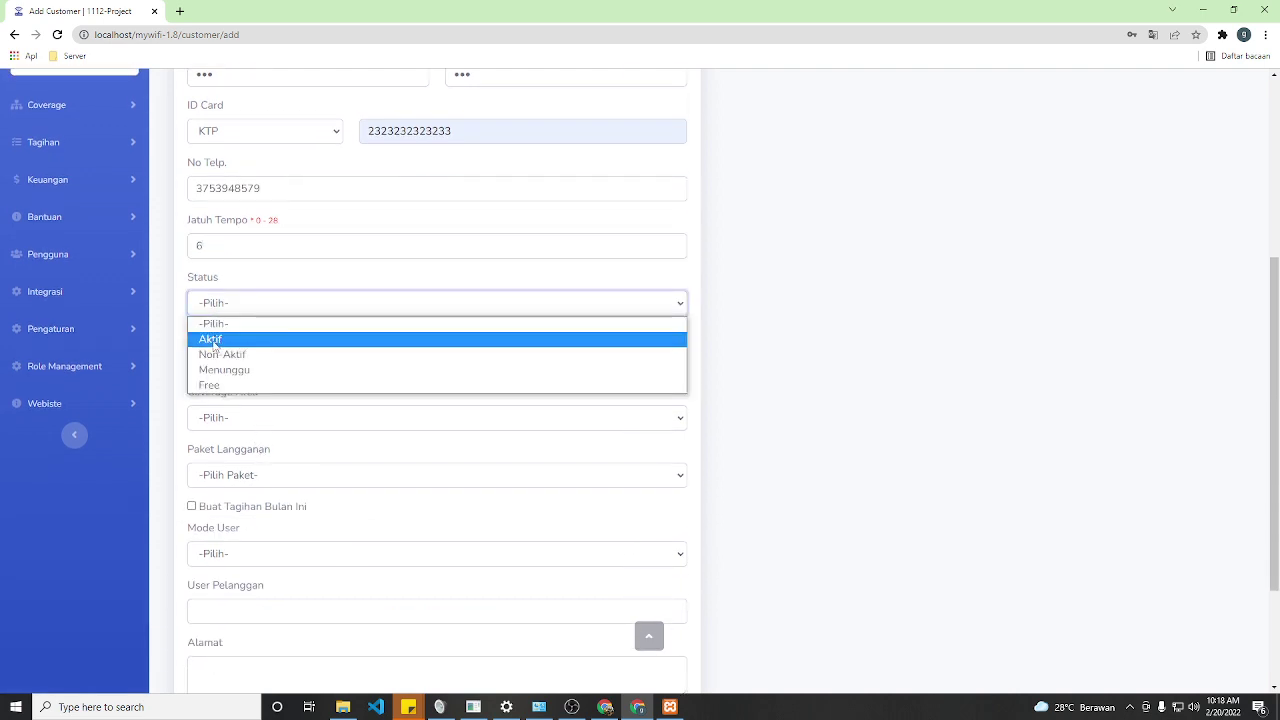
{"action": "left_click", "coordinate": [213, 342]}
{"action": "left_click", "coordinate": [206, 306]}
{"action": "left_click", "coordinate": [213, 342]}
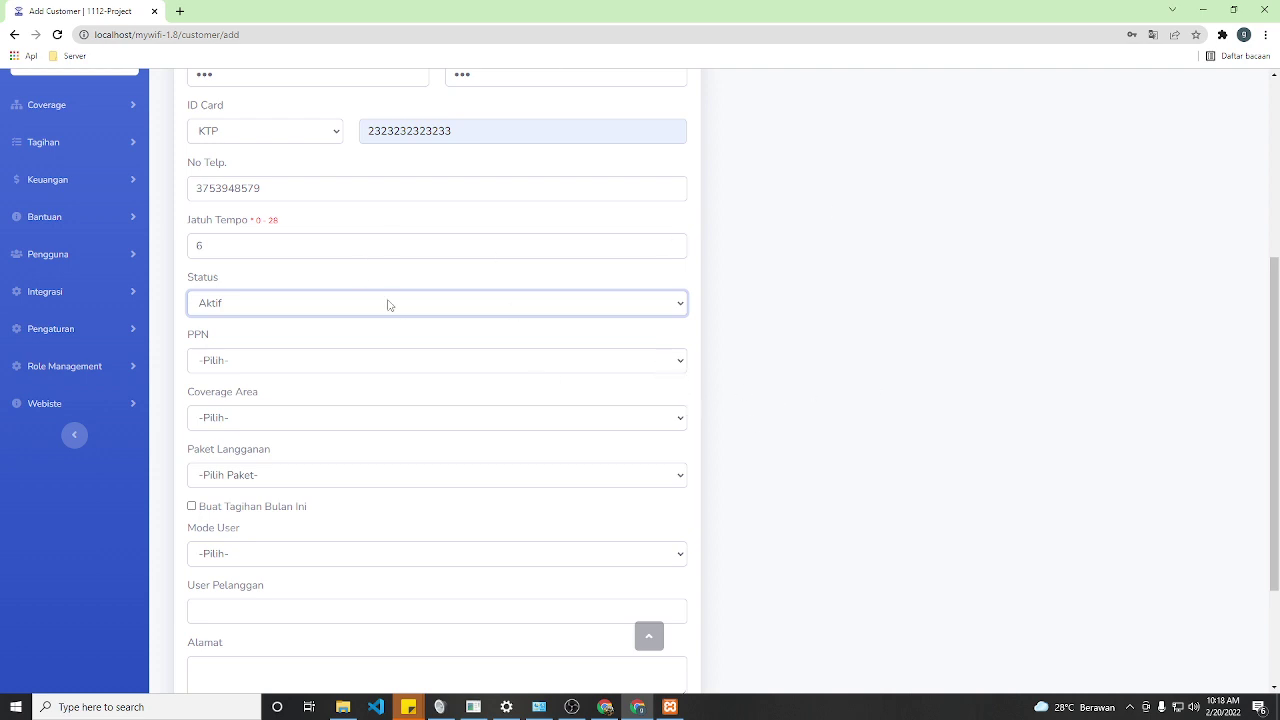
{"action": "left_click", "coordinate": [108, 309]}
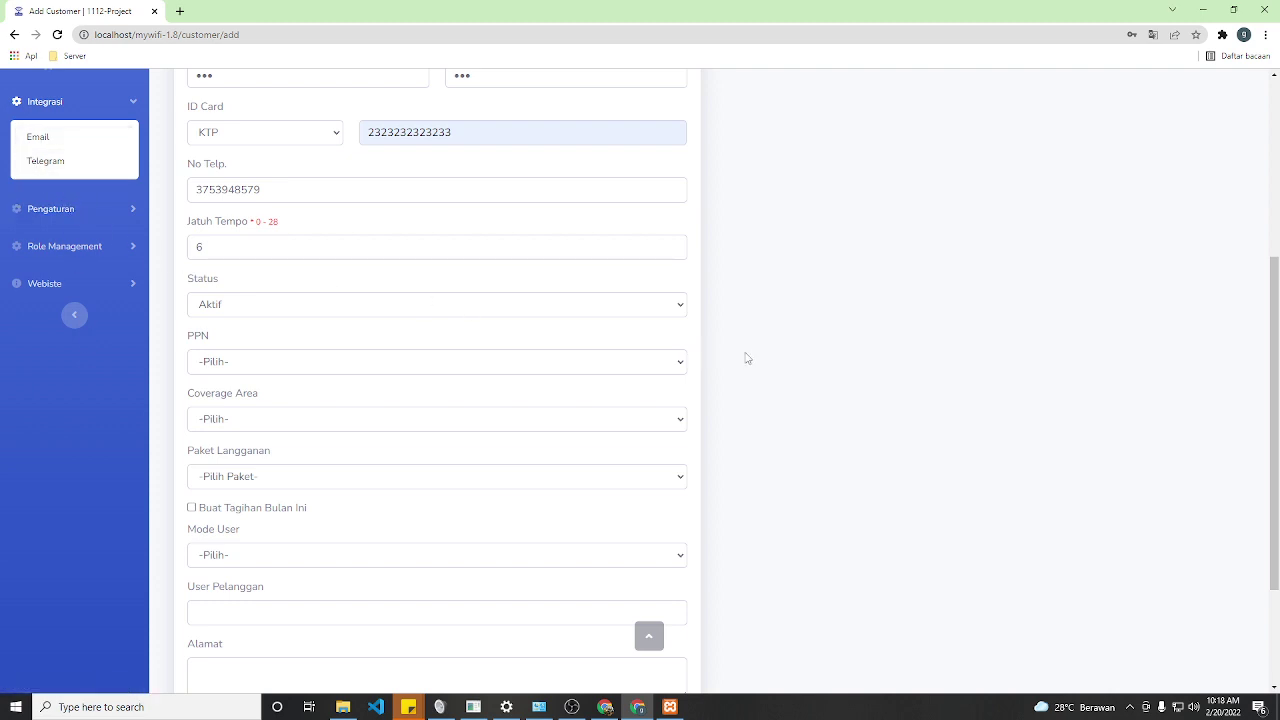
{"action": "scroll", "coordinate": [780, 400], "scroll_direction": "up", "scroll_amount": 2}
{"action": "scroll", "coordinate": [803, 400], "scroll_direction": "up", "scroll_amount": 1}
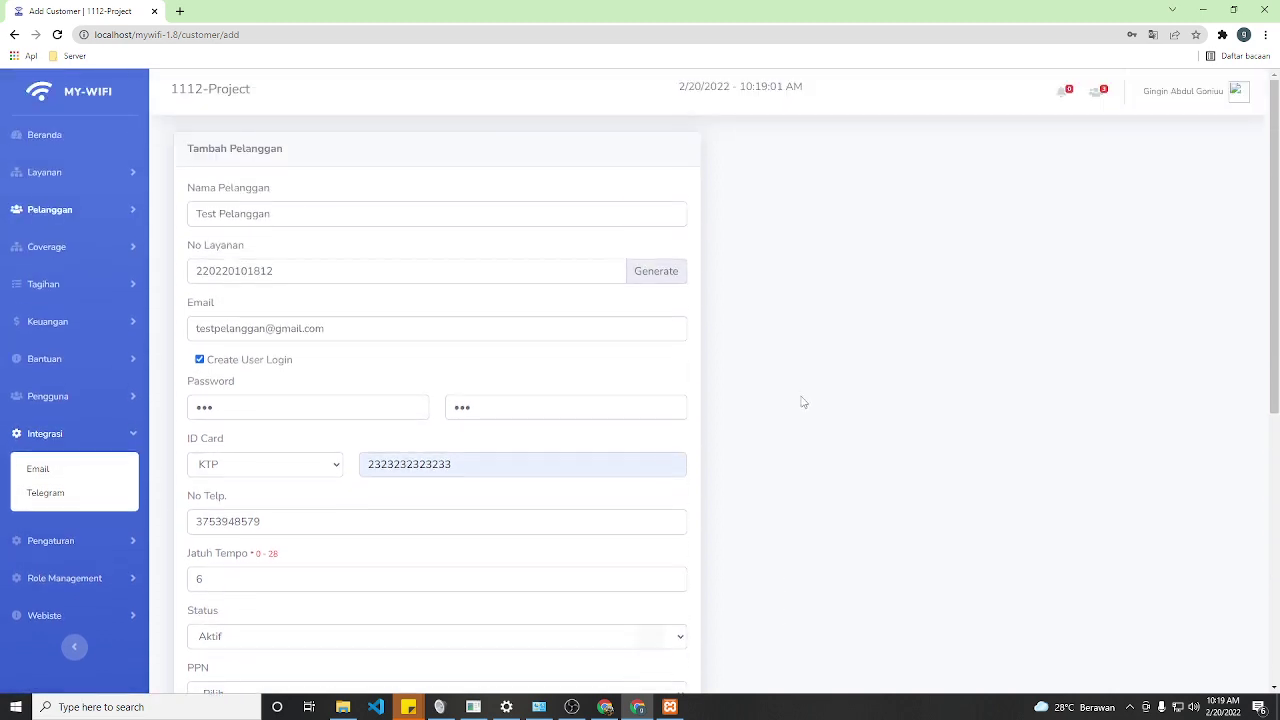
{"action": "scroll", "coordinate": [760, 406], "scroll_direction": "down", "scroll_amount": 1}
{"action": "scroll", "coordinate": [793, 418], "scroll_direction": "down", "scroll_amount": 1}
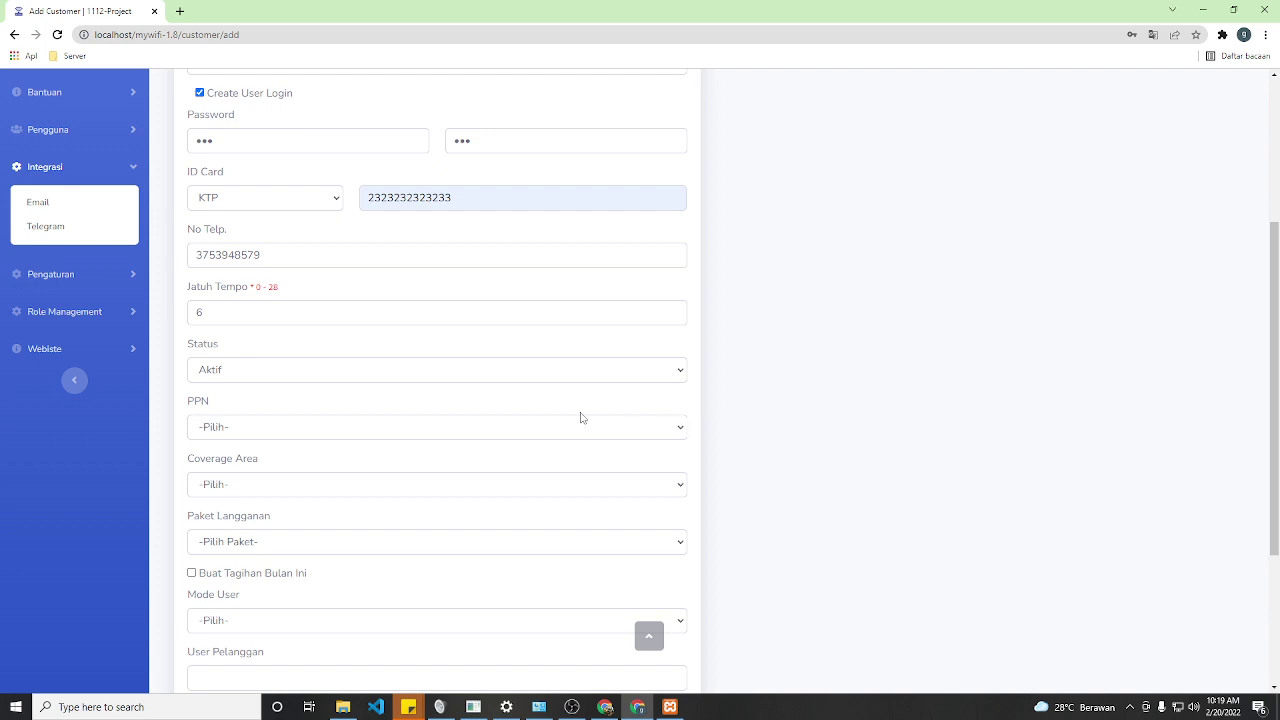
- Set PPN to Yes and coverage area to Area 2
{"action": "left_click", "coordinate": [296, 433]}
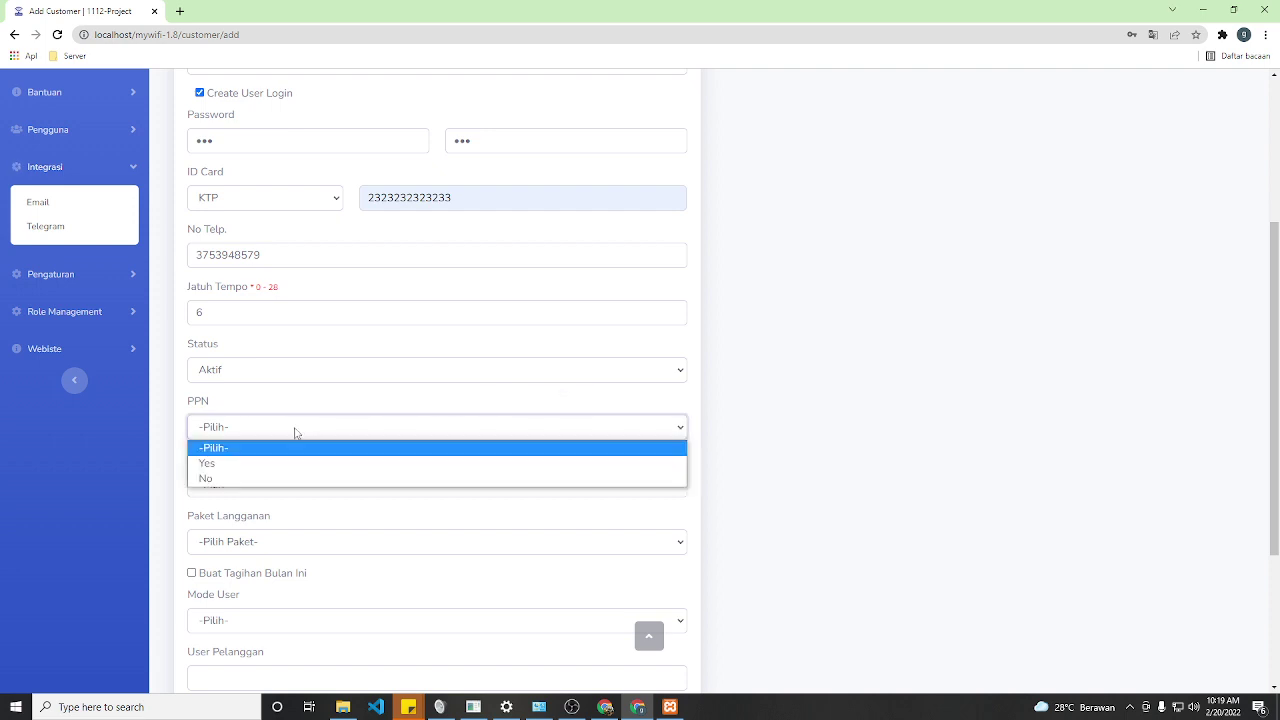
{"action": "left_click", "coordinate": [252, 463]}
{"action": "left_click", "coordinate": [288, 489]}
{"action": "left_click", "coordinate": [236, 535]}
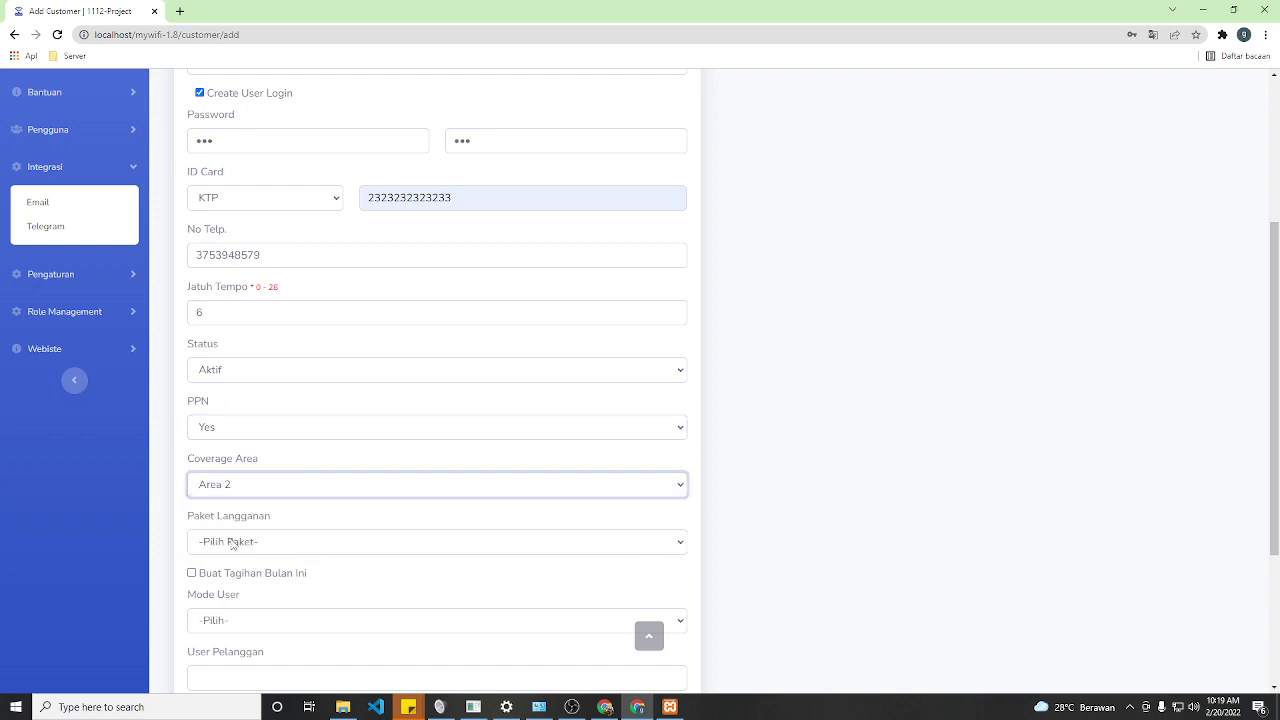
- Choose the Prorata - Rp. 30.000 package and bill this month at full price
{"action": "scroll", "coordinate": [260, 509], "scroll_direction": "down", "scroll_amount": 2}
{"action": "left_click", "coordinate": [206, 341]}
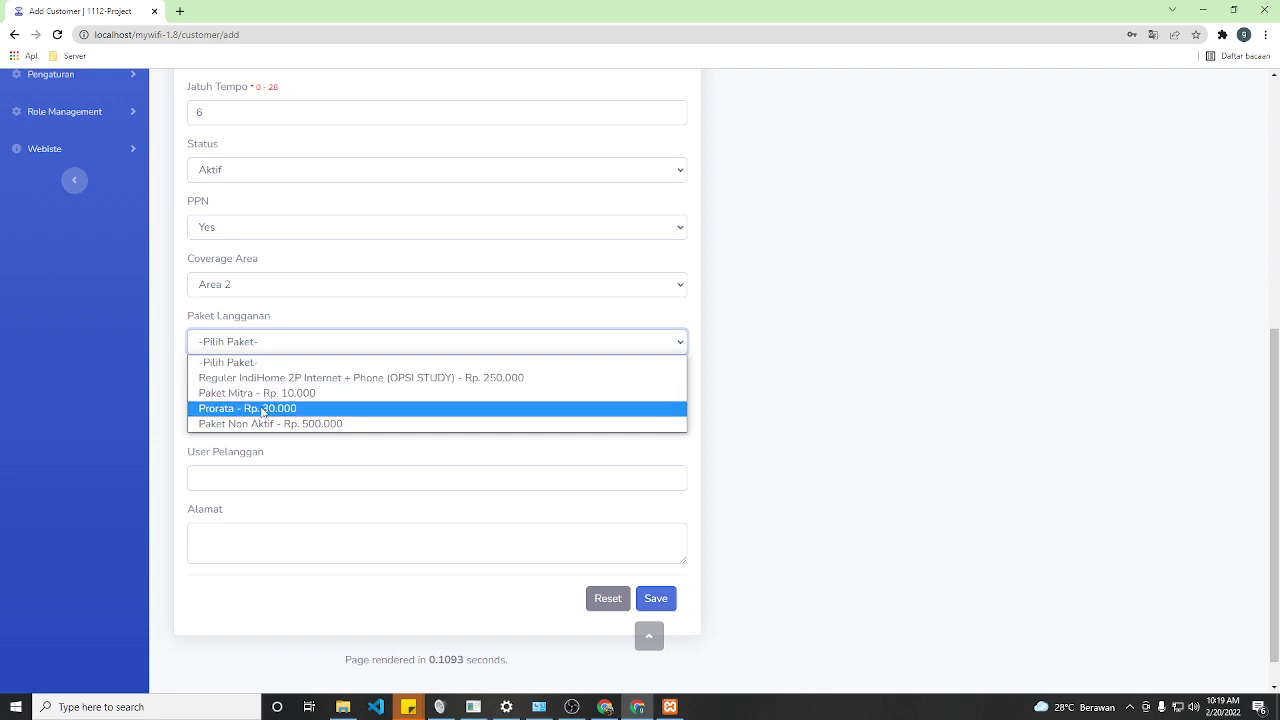
{"action": "left_click", "coordinate": [262, 409]}
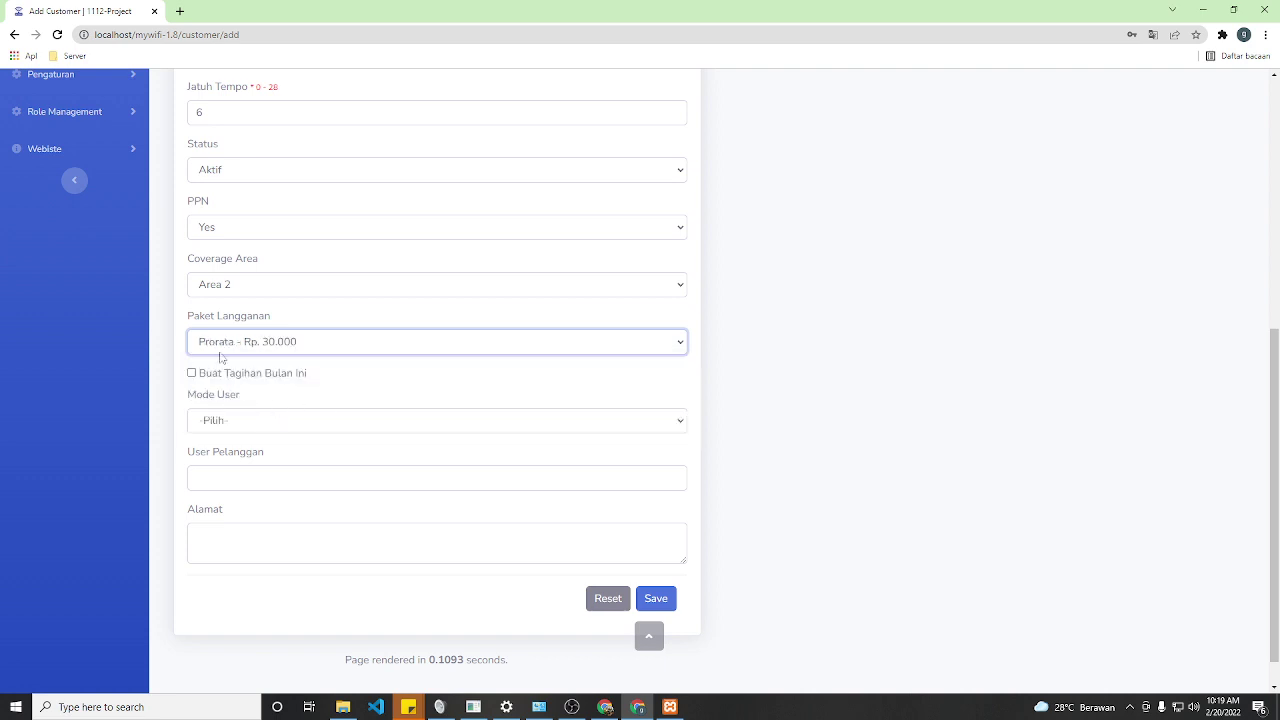
{"action": "left_click", "coordinate": [192, 372]}
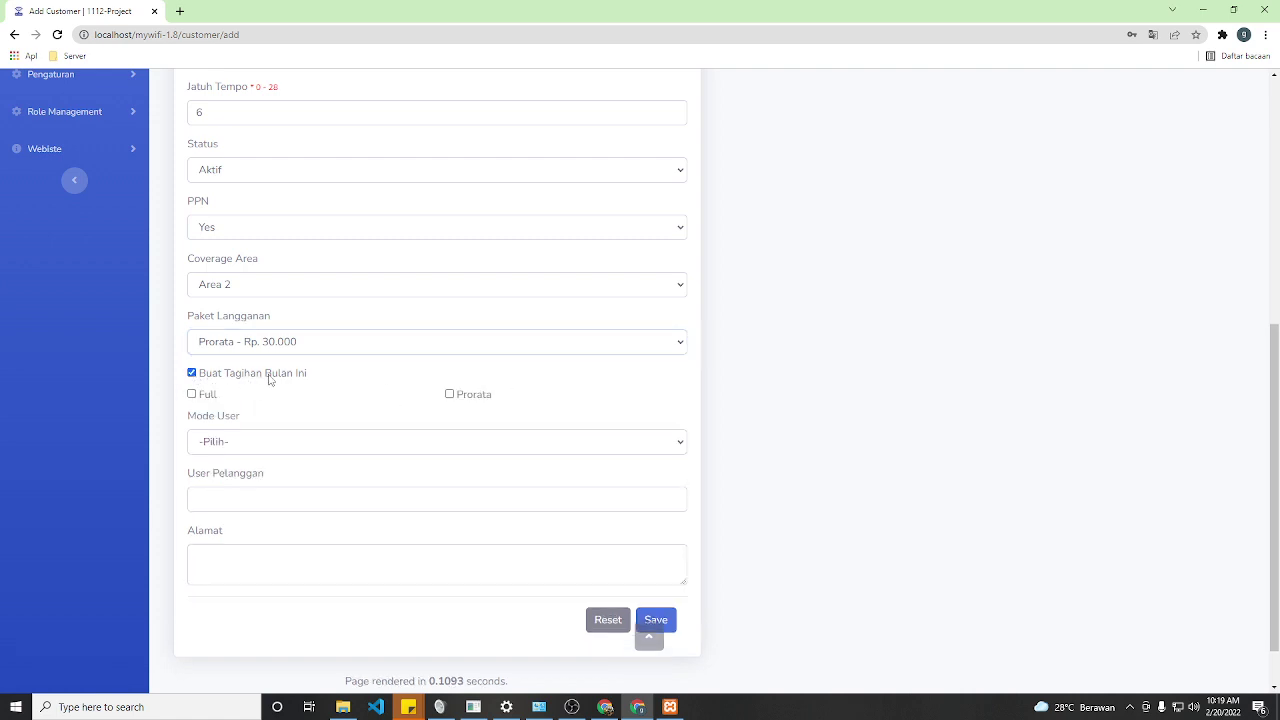
{"action": "left_click_drag", "start_coordinate": [265, 373], "coordinate": [325, 380]}
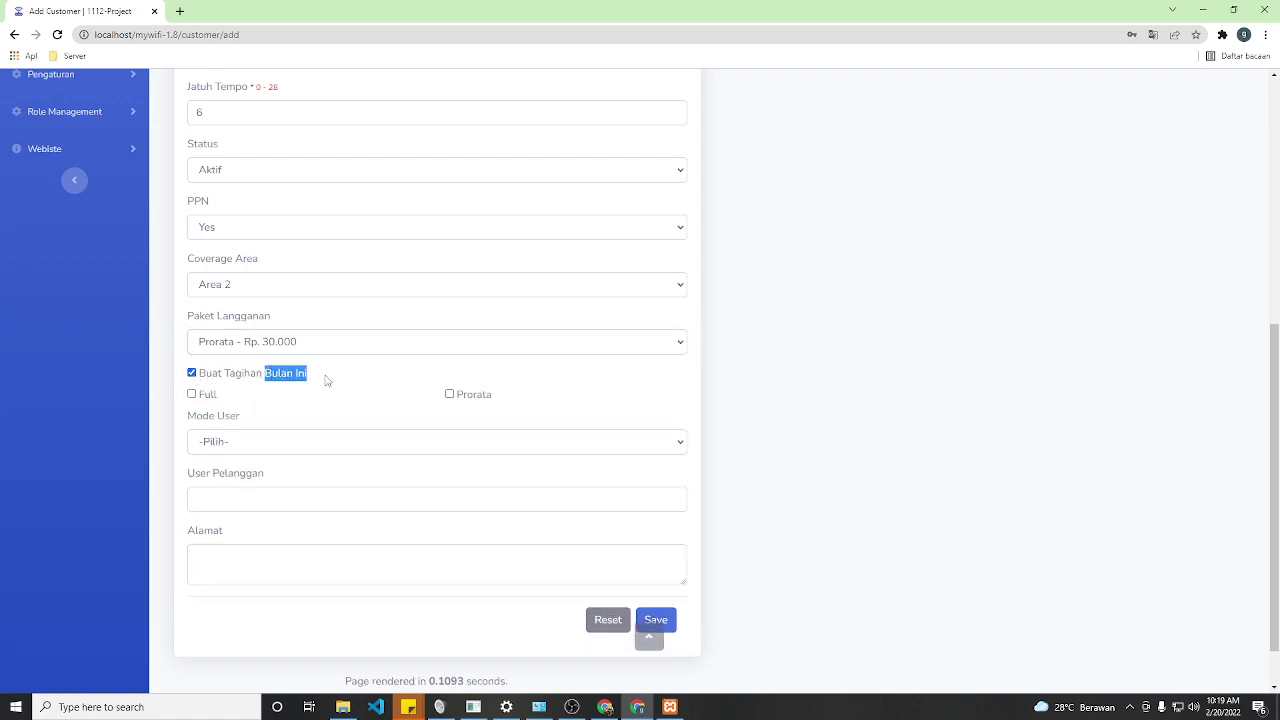
{"action": "left_click", "coordinate": [192, 395]}
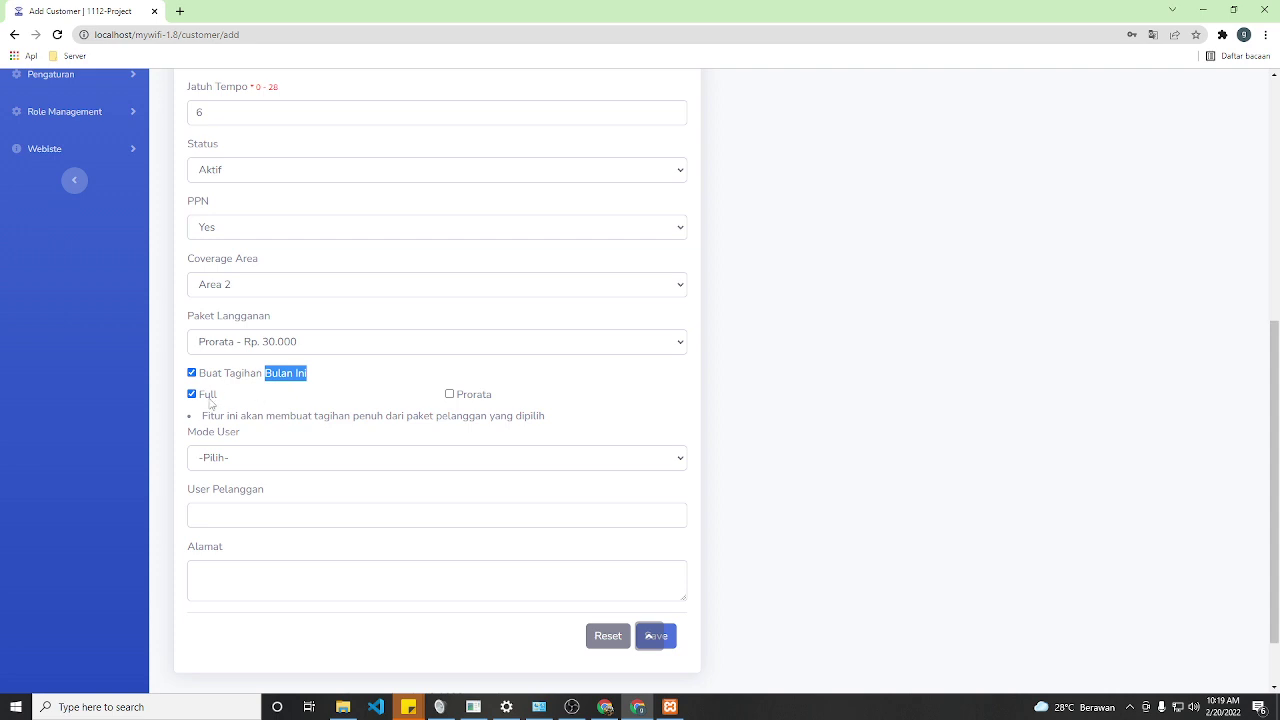
- Bill this month prorata for 15 days of use
{"action": "left_click", "coordinate": [449, 394]}
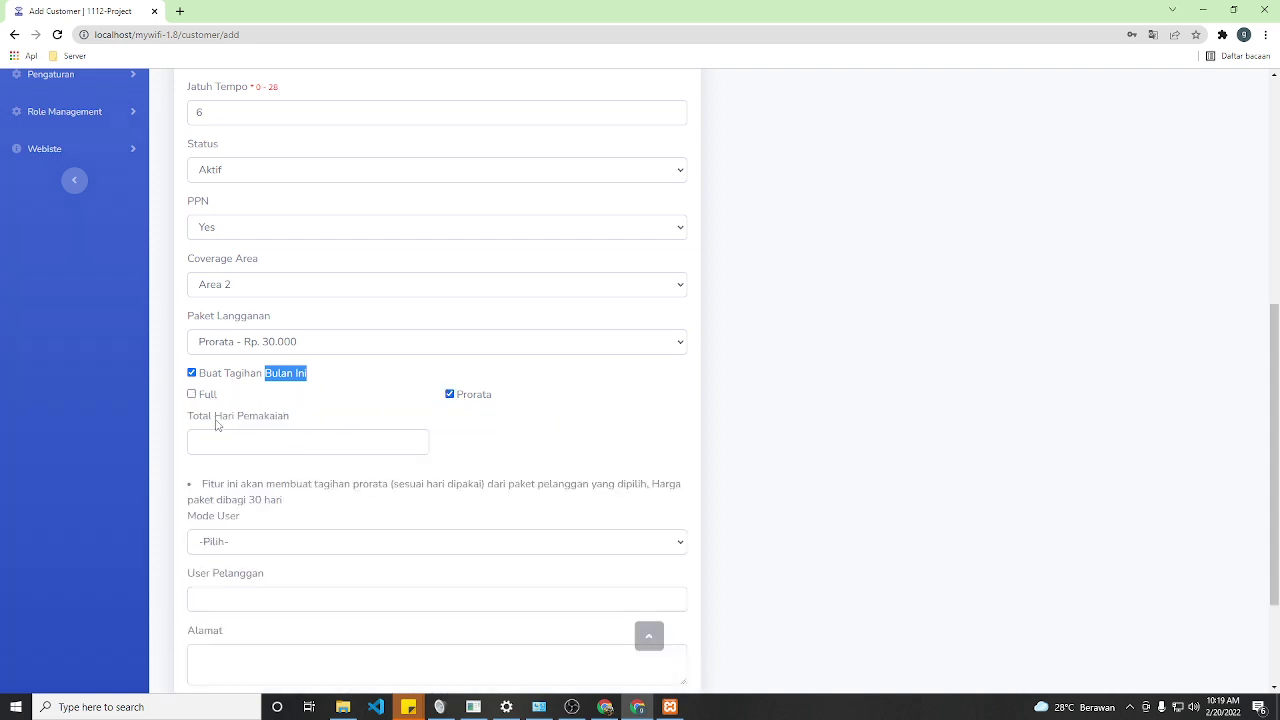
{"action": "left_click_drag", "start_coordinate": [214, 416], "coordinate": [268, 411]}
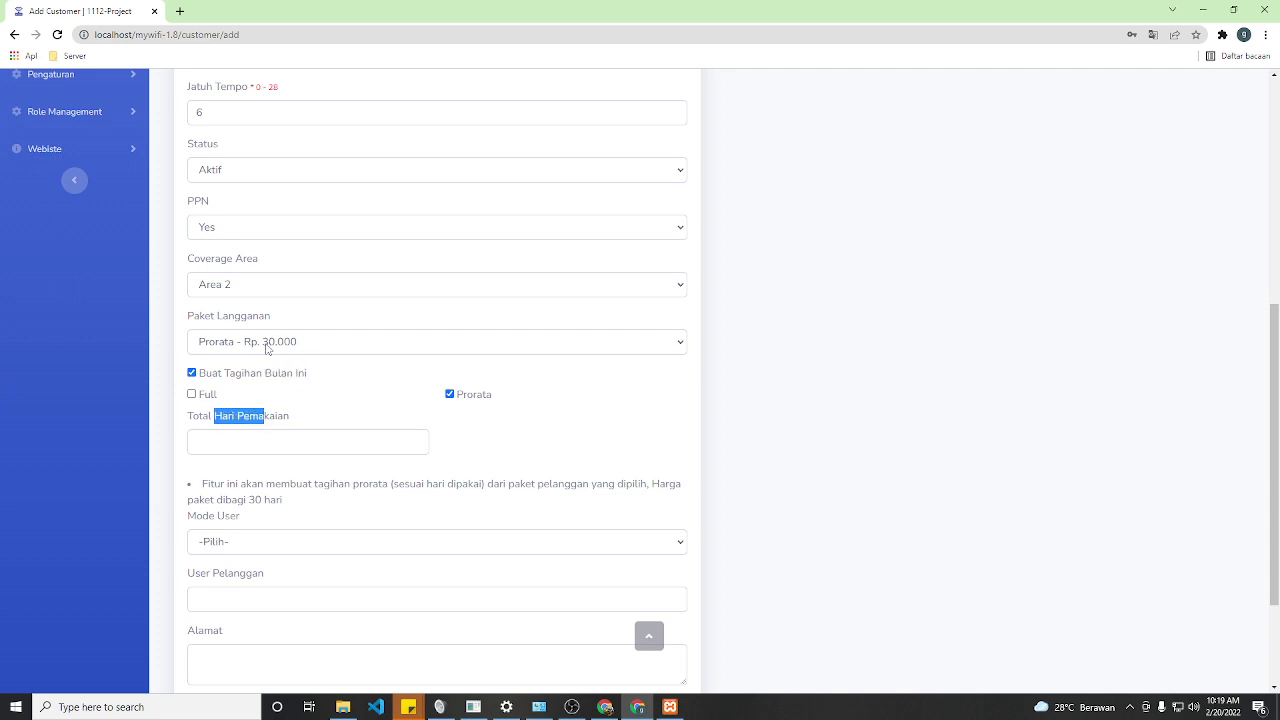
{"action": "left_click", "coordinate": [236, 445]}
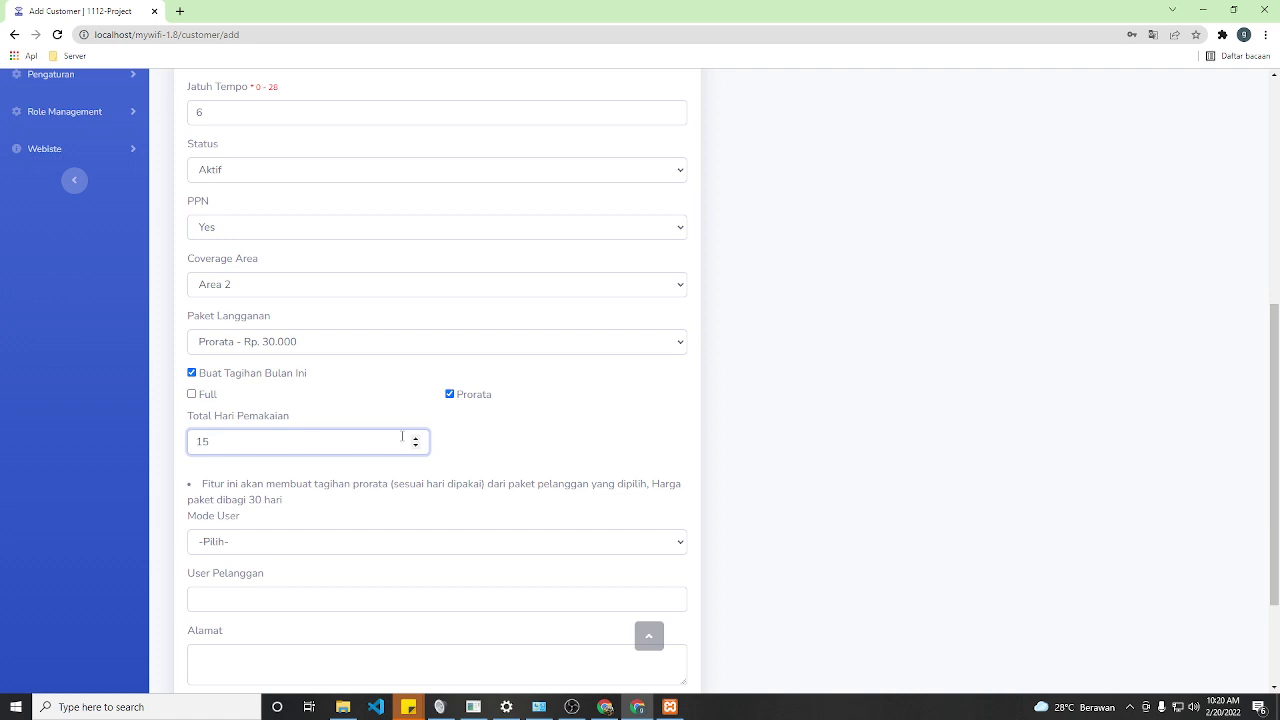
- Set Mode User to PPPOE and enter the customer's username
{"action": "scroll", "coordinate": [363, 531], "scroll_direction": "down", "scroll_amount": 1}
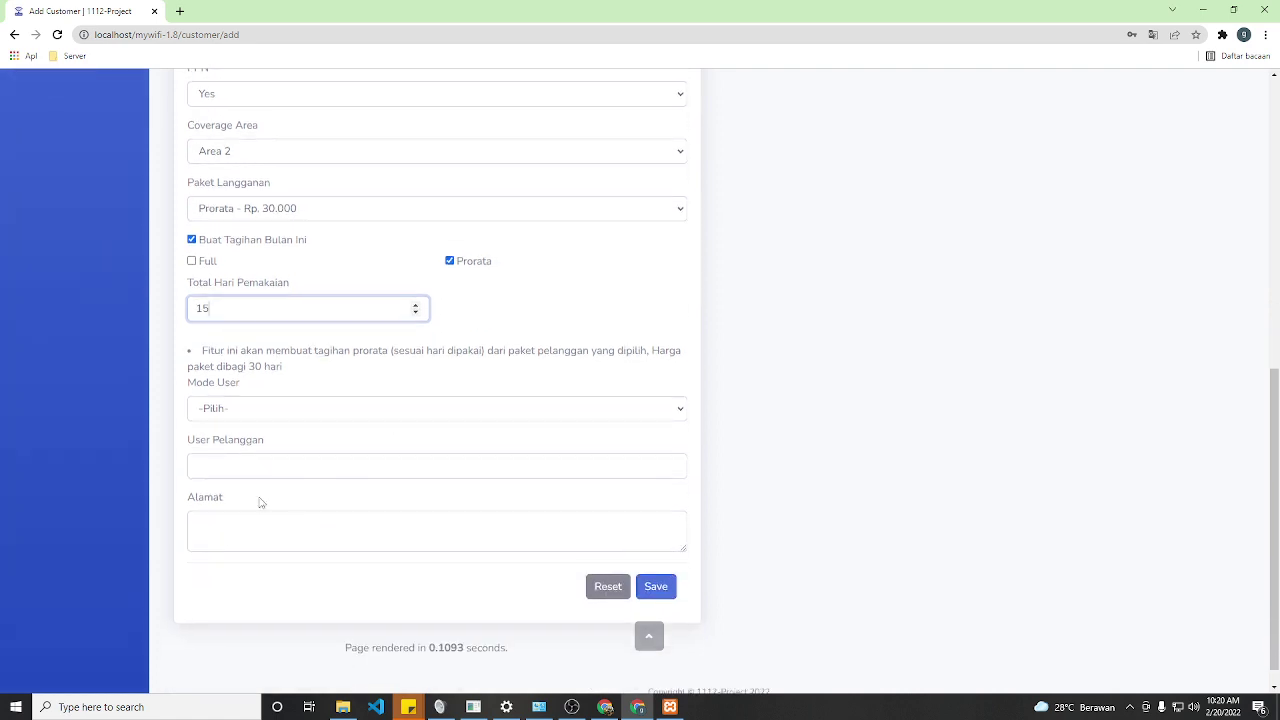
{"action": "left_click", "coordinate": [217, 410]}
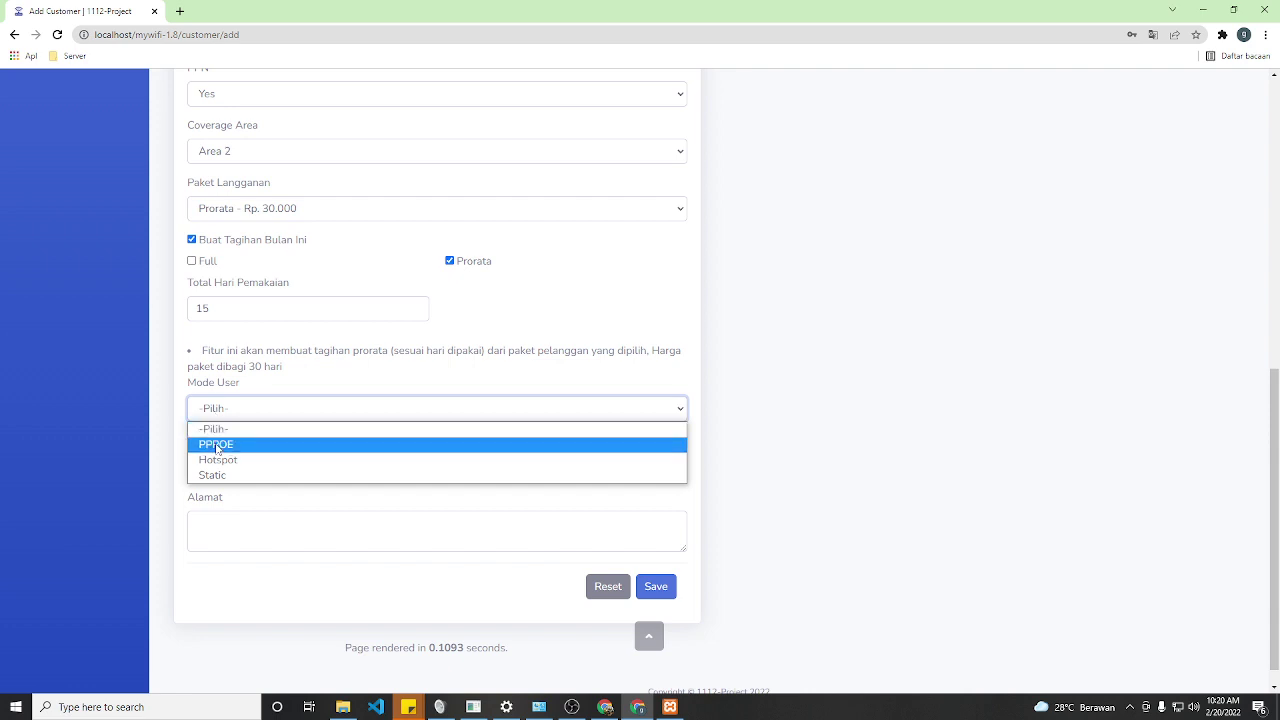
{"action": "left_click", "coordinate": [217, 446]}
{"action": "left_click", "coordinate": [216, 469]}
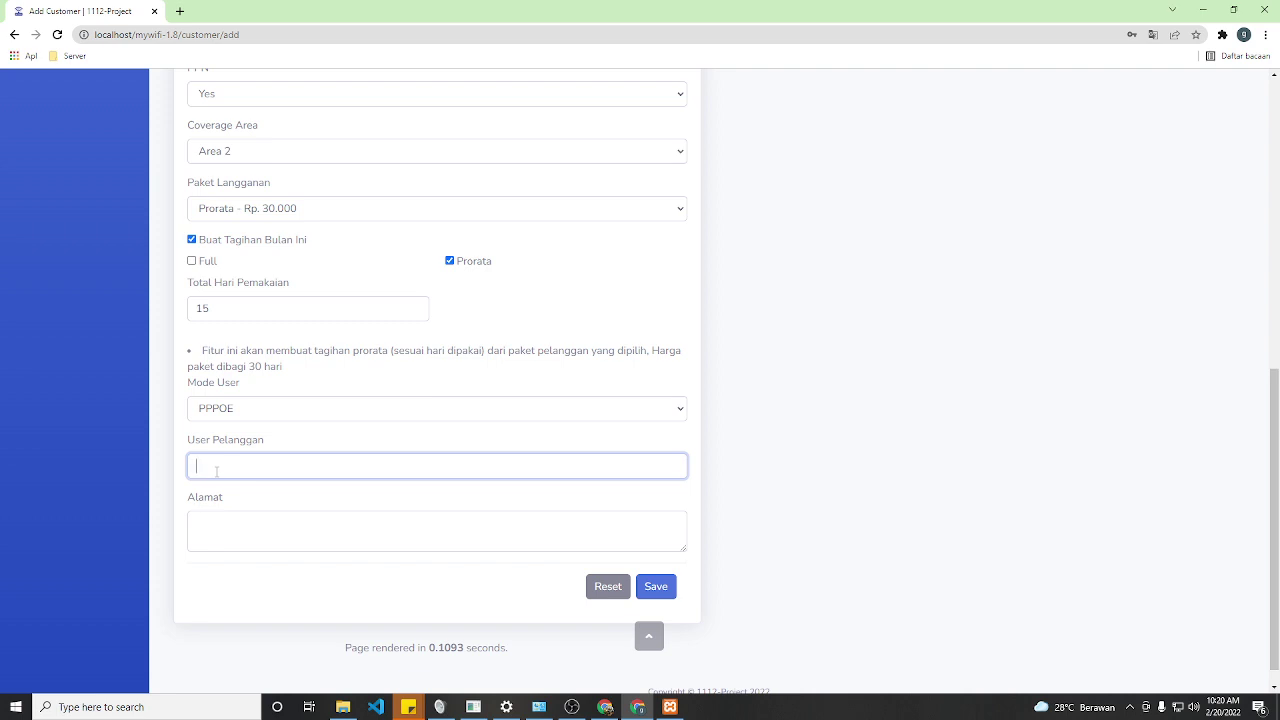
{"action": "type", "text": "gingine"}
{"action": "type", "text": "est"}
- Enter 'test' as the customer's address
{"action": "scroll", "coordinate": [320, 260], "scroll_direction": "up", "scroll_amount": 6}
{"action": "scroll", "coordinate": [310, 407], "scroll_direction": "down", "scroll_amount": 3}
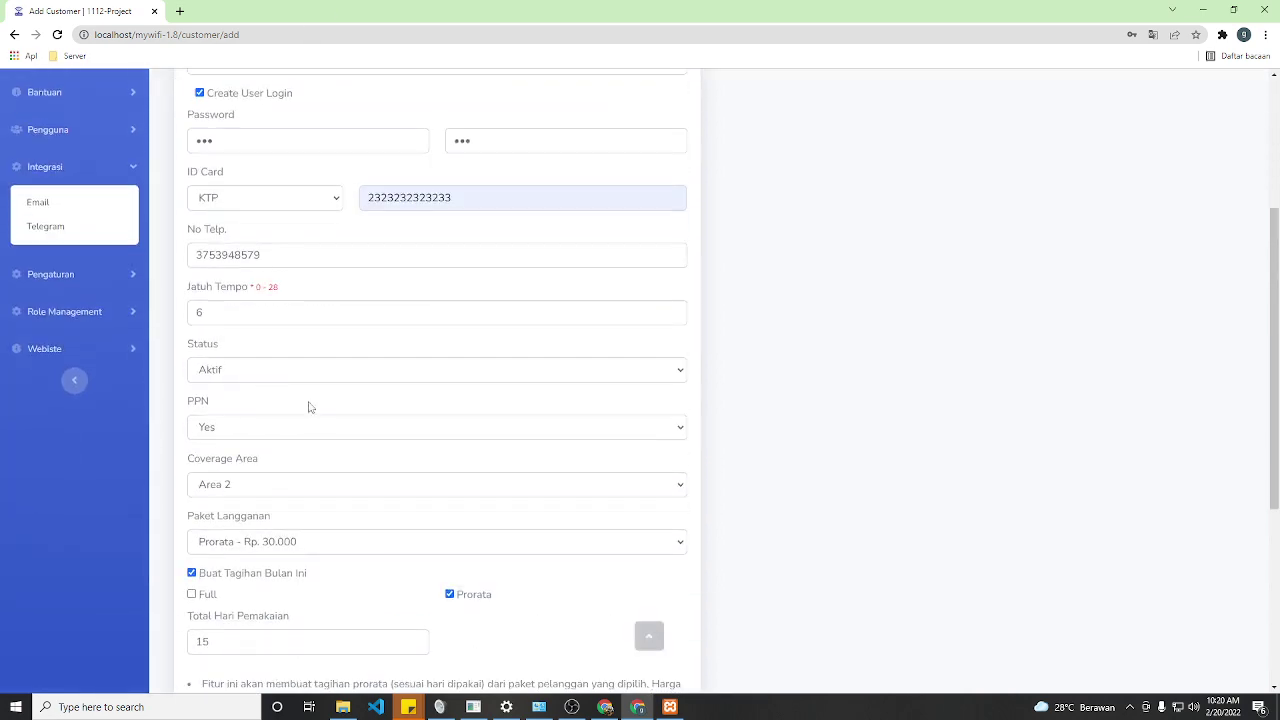
{"action": "scroll", "coordinate": [310, 407], "scroll_direction": "down", "scroll_amount": 4}
{"action": "left_click", "coordinate": [229, 502]}
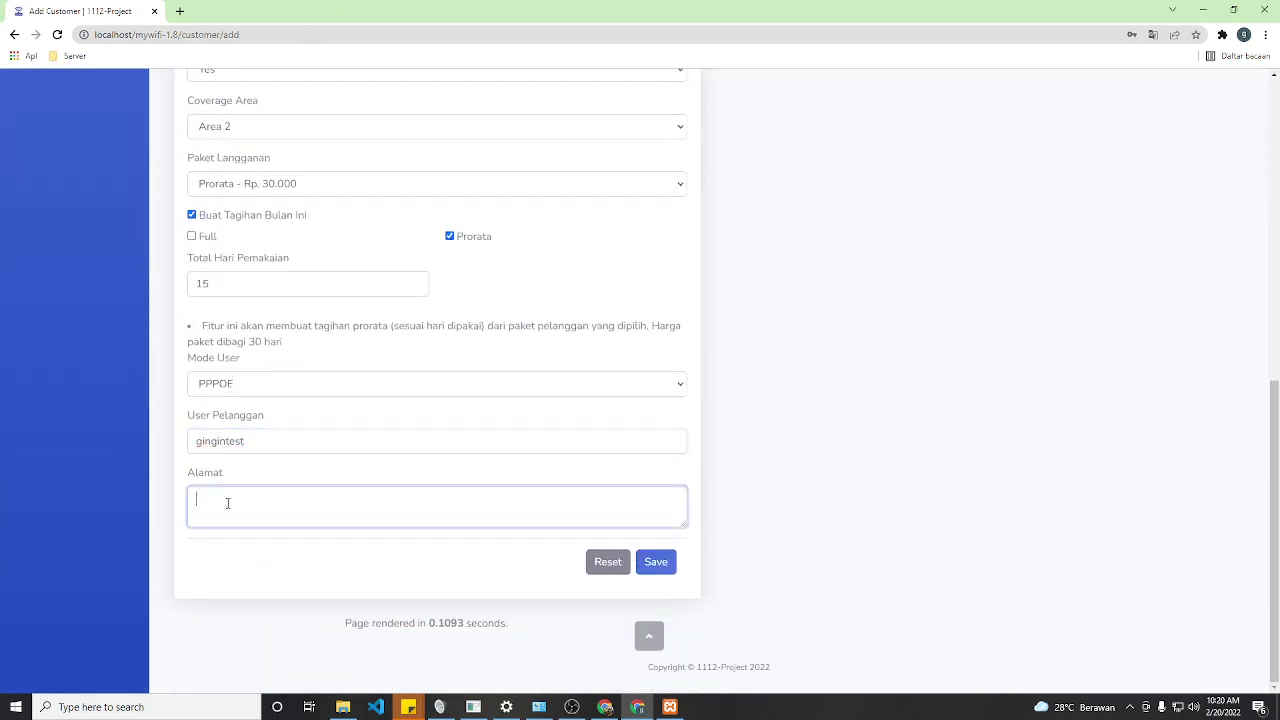
{"action": "type", "text": "test"}
- Save the new customer and go to the Belum Bayar unpaid bills page
{"action": "left_click", "coordinate": [658, 562]}
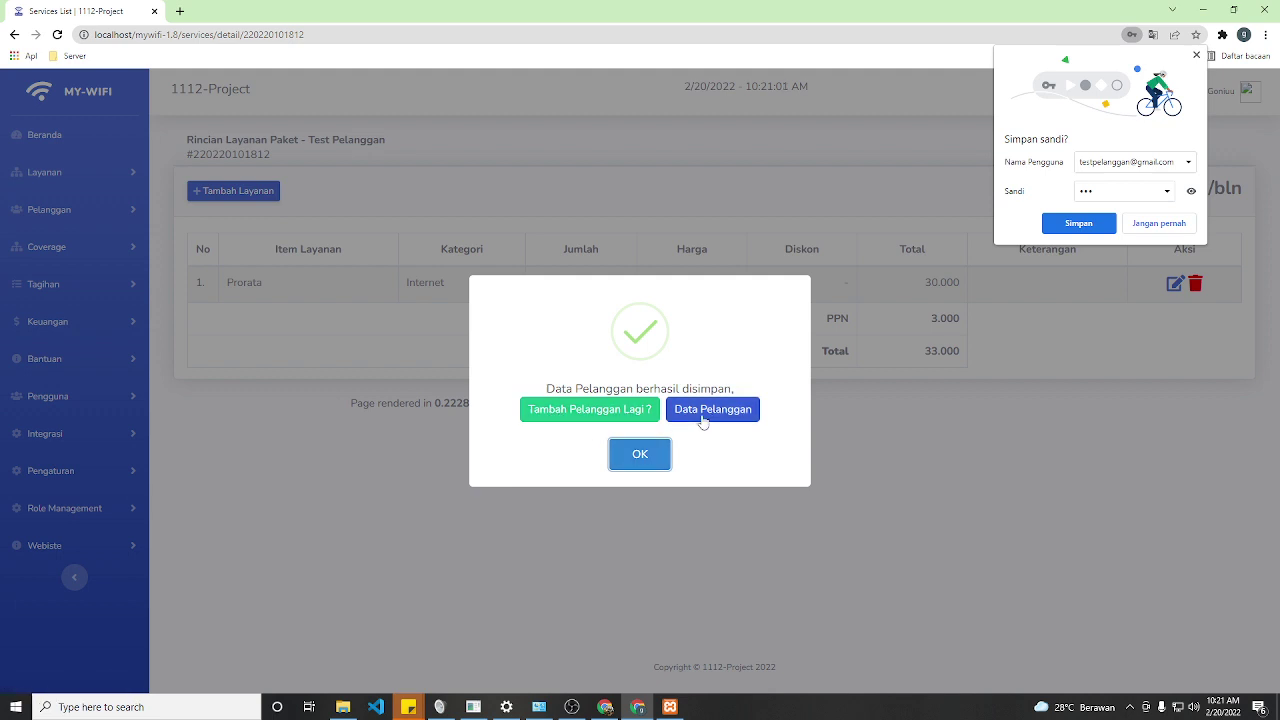
{"action": "left_click", "coordinate": [643, 456]}
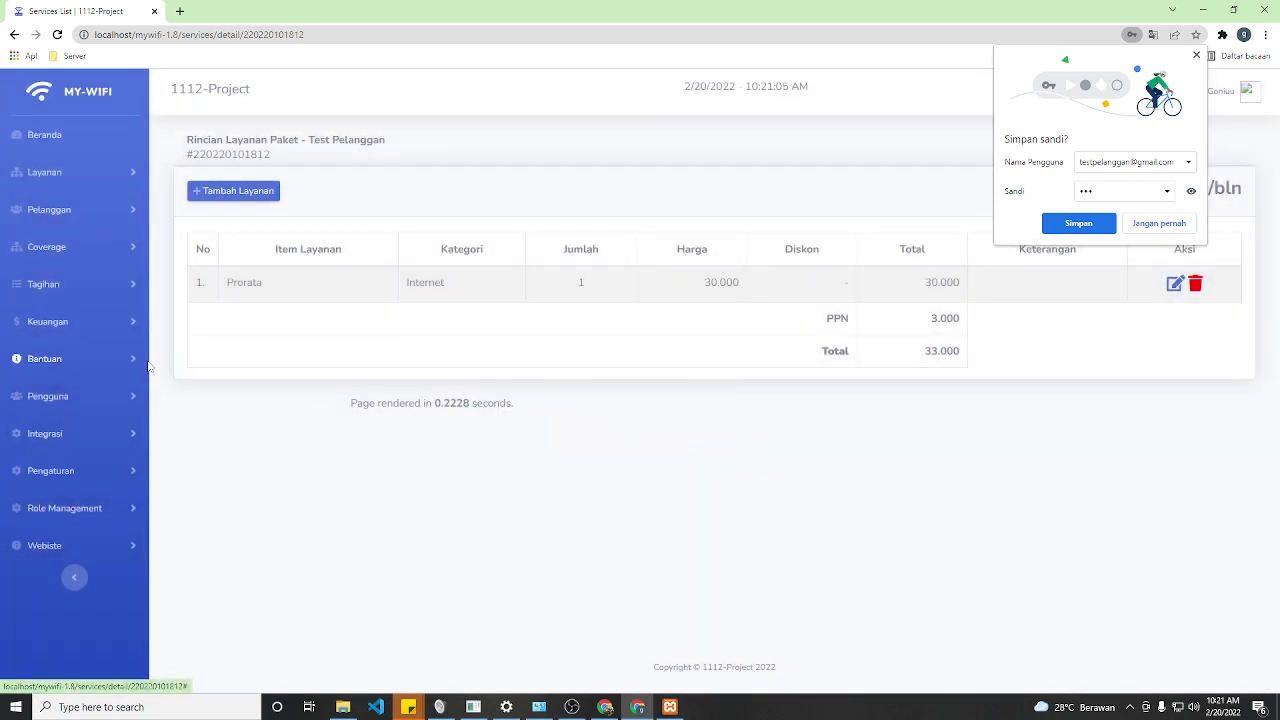
{"action": "left_click", "coordinate": [57, 285]}
{"action": "left_click", "coordinate": [60, 324]}
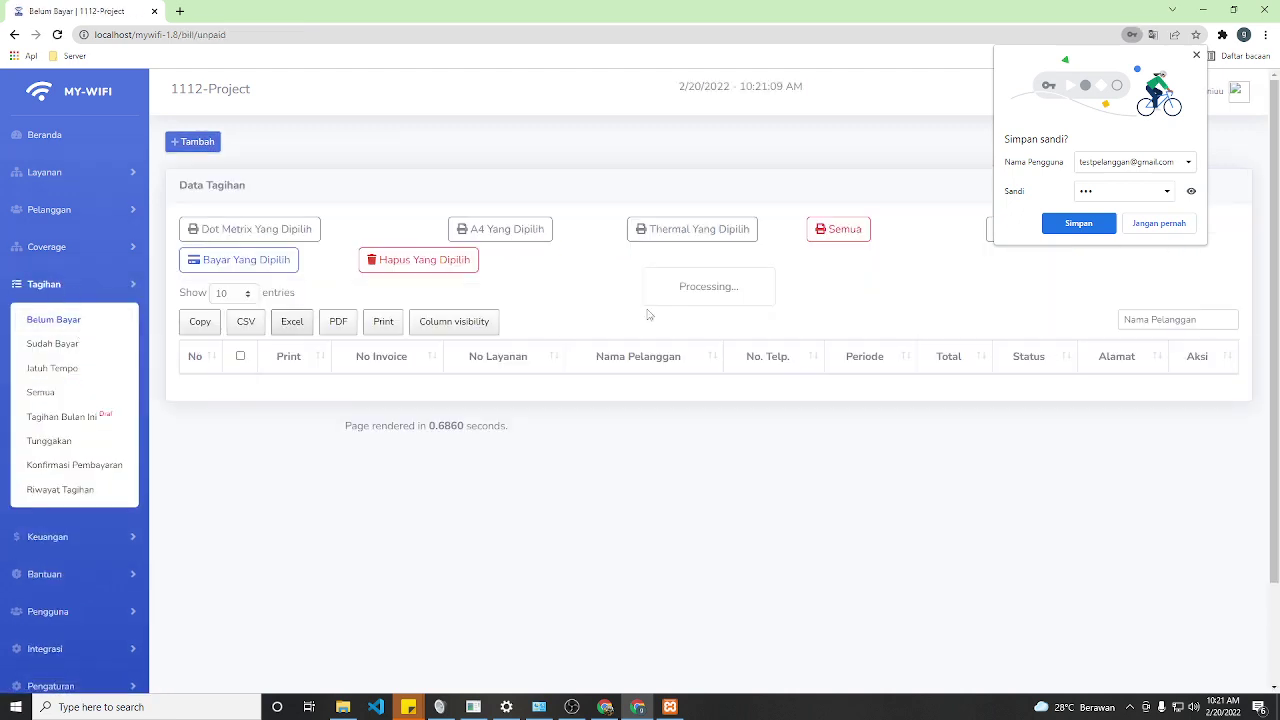
- Dismiss the save-password prompt and open the test customer's 16.500 unpaid invoice from row 1
{"action": "left_click", "coordinate": [1159, 223]}
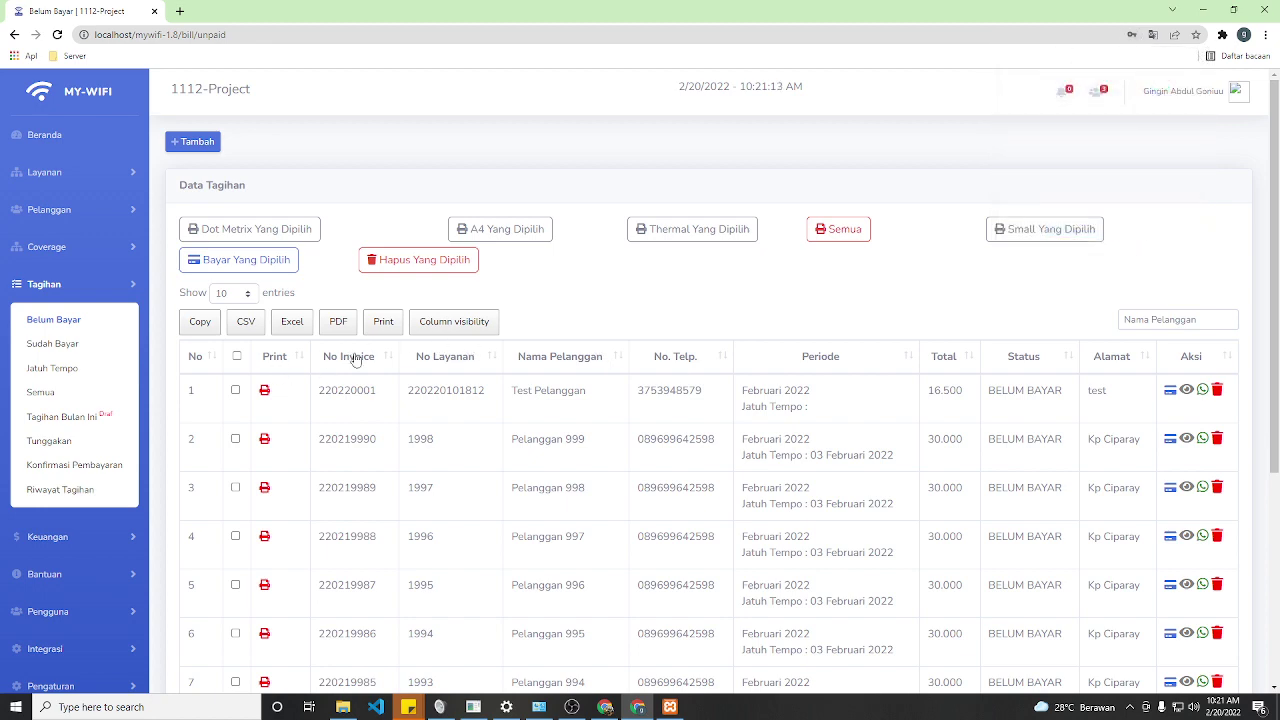
{"action": "scroll", "coordinate": [672, 430], "scroll_direction": "down", "scroll_amount": 2}
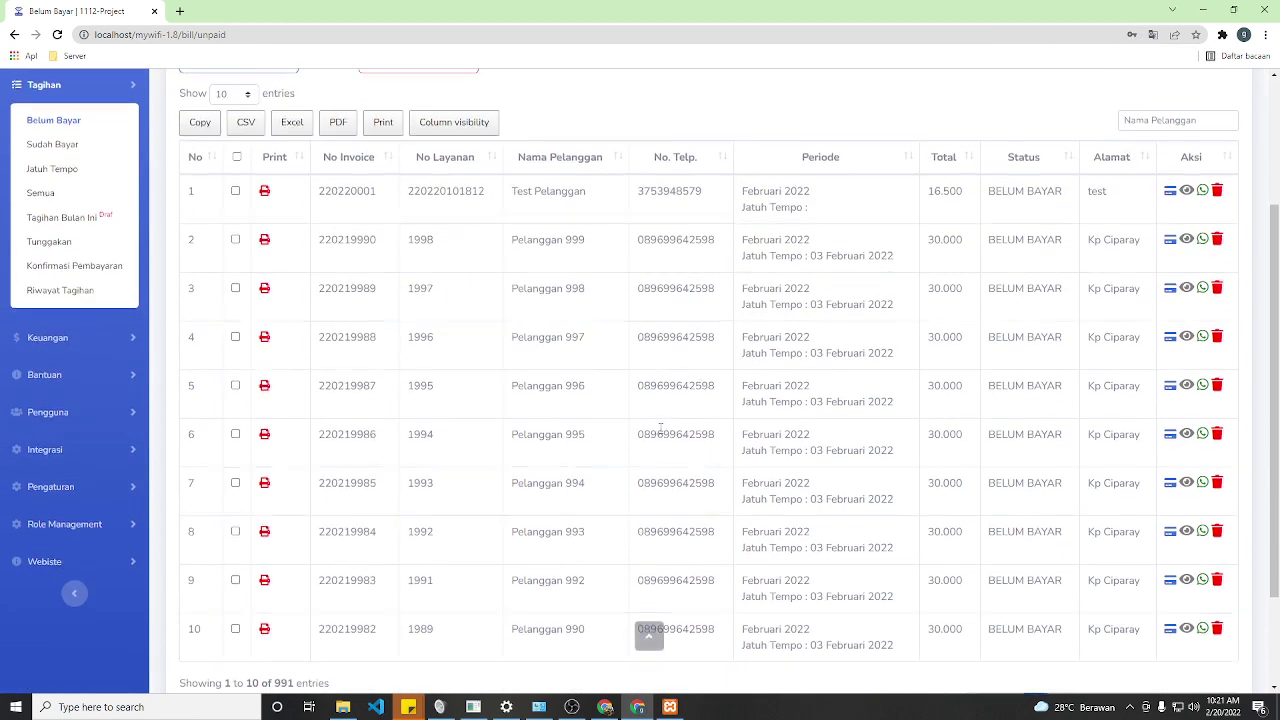
{"action": "scroll", "coordinate": [676, 440], "scroll_direction": "up", "scroll_amount": 1}
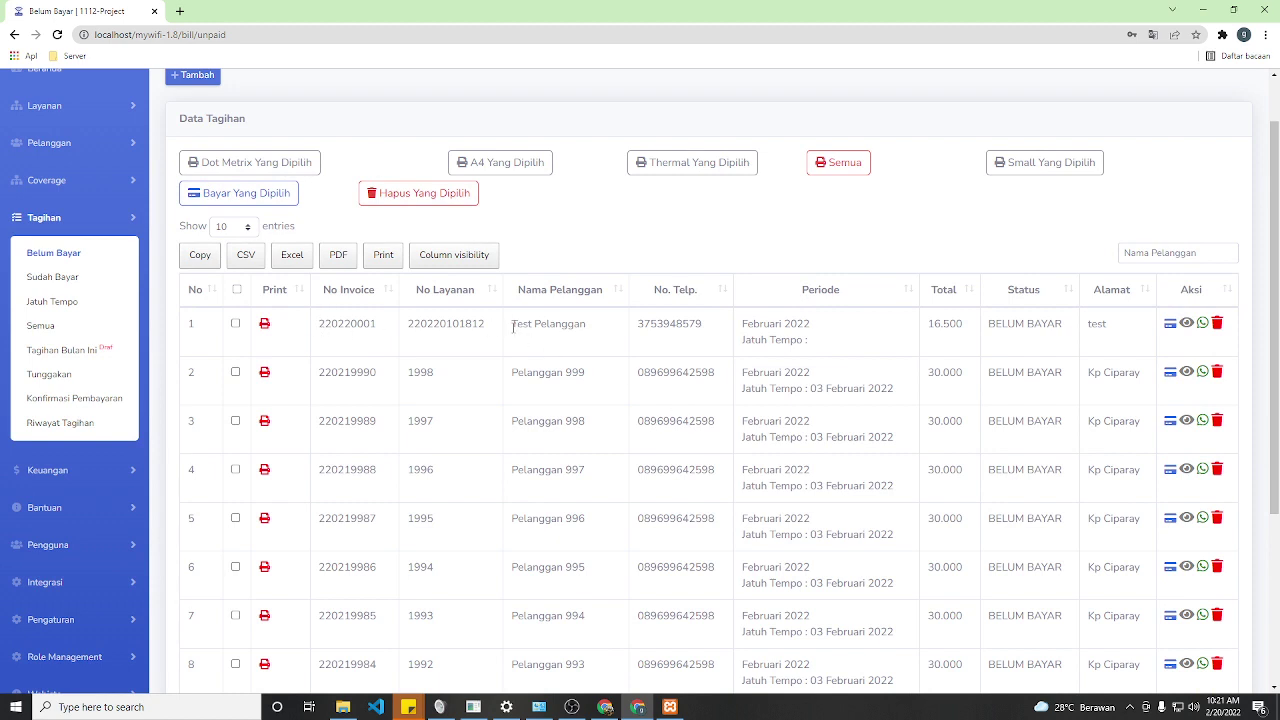
{"action": "left_click_drag", "start_coordinate": [510, 327], "coordinate": [598, 333]}
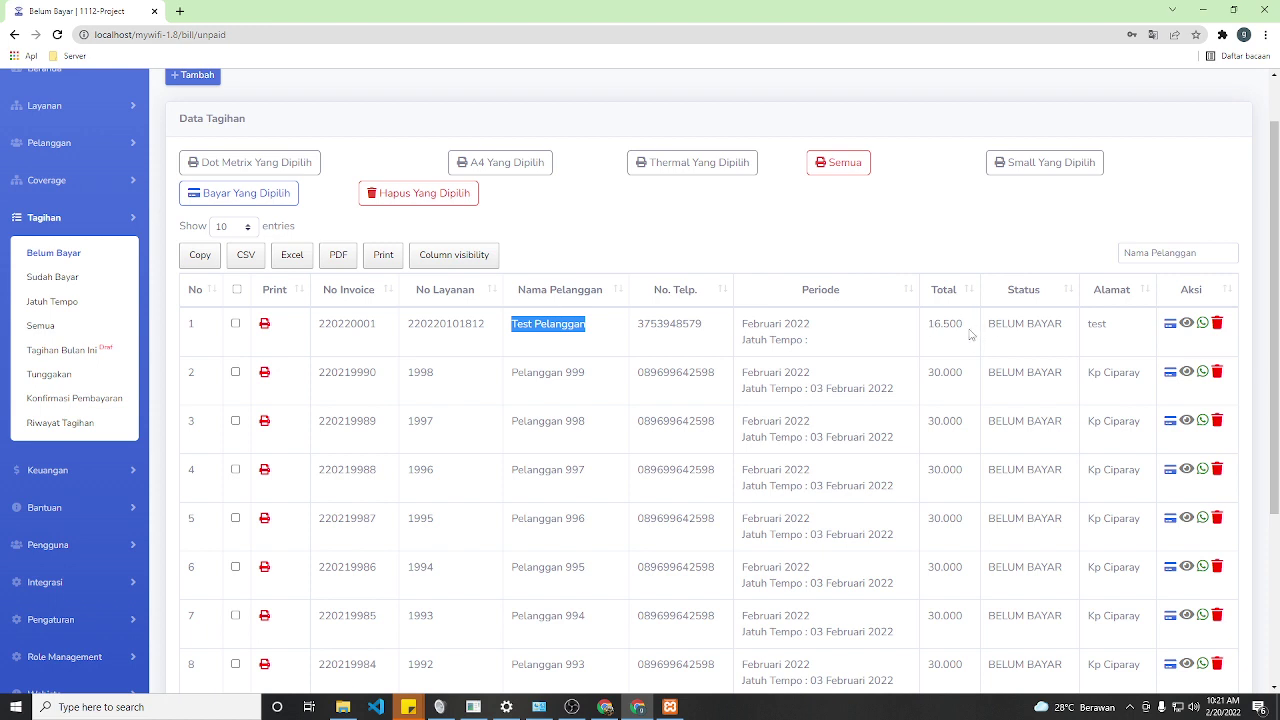
{"action": "left_click", "coordinate": [1187, 323]}
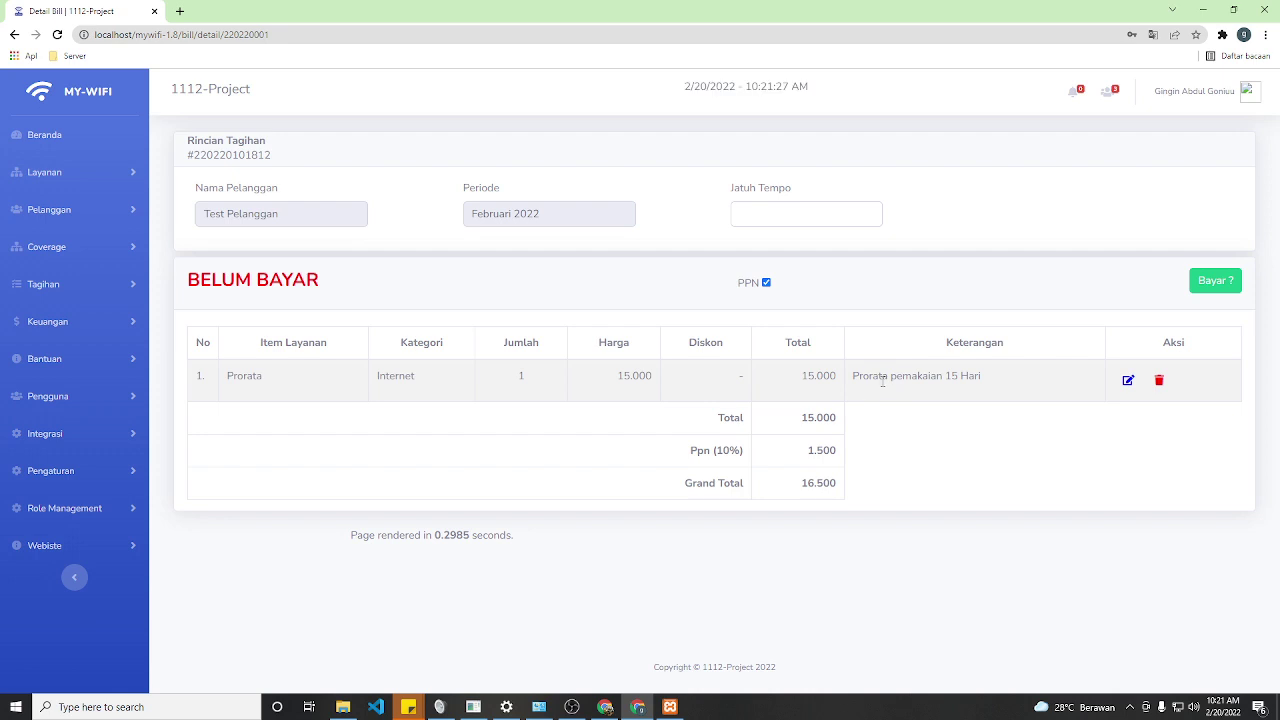
- Point out the 15.000 total and Prorata description, then bring up the Jatuh Tempo date picker
{"action": "left_click_drag", "start_coordinate": [800, 421], "coordinate": [837, 485]}
{"action": "left_click_drag", "start_coordinate": [853, 376], "coordinate": [907, 378]}
{"action": "left_click", "coordinate": [792, 207]}
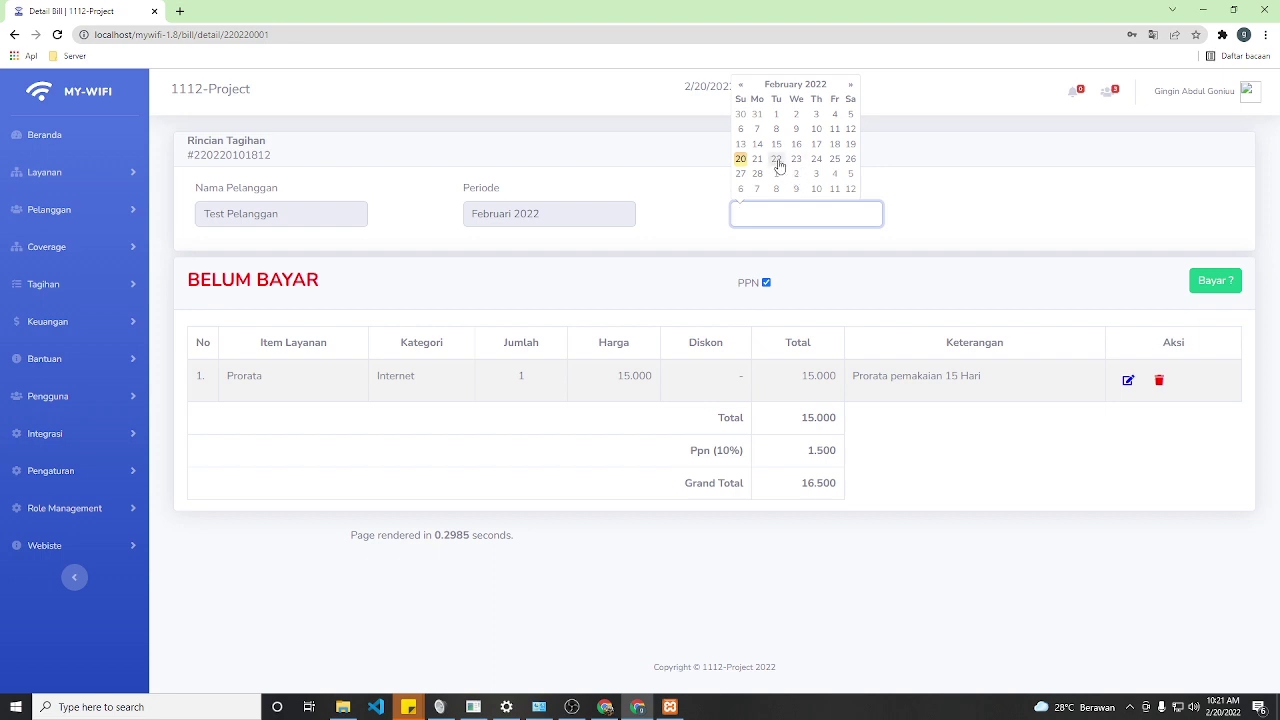
- Set the invoice due date to 21, then 25 February 2022, and expand the Tagihan menu
{"action": "left_click", "coordinate": [760, 163]}
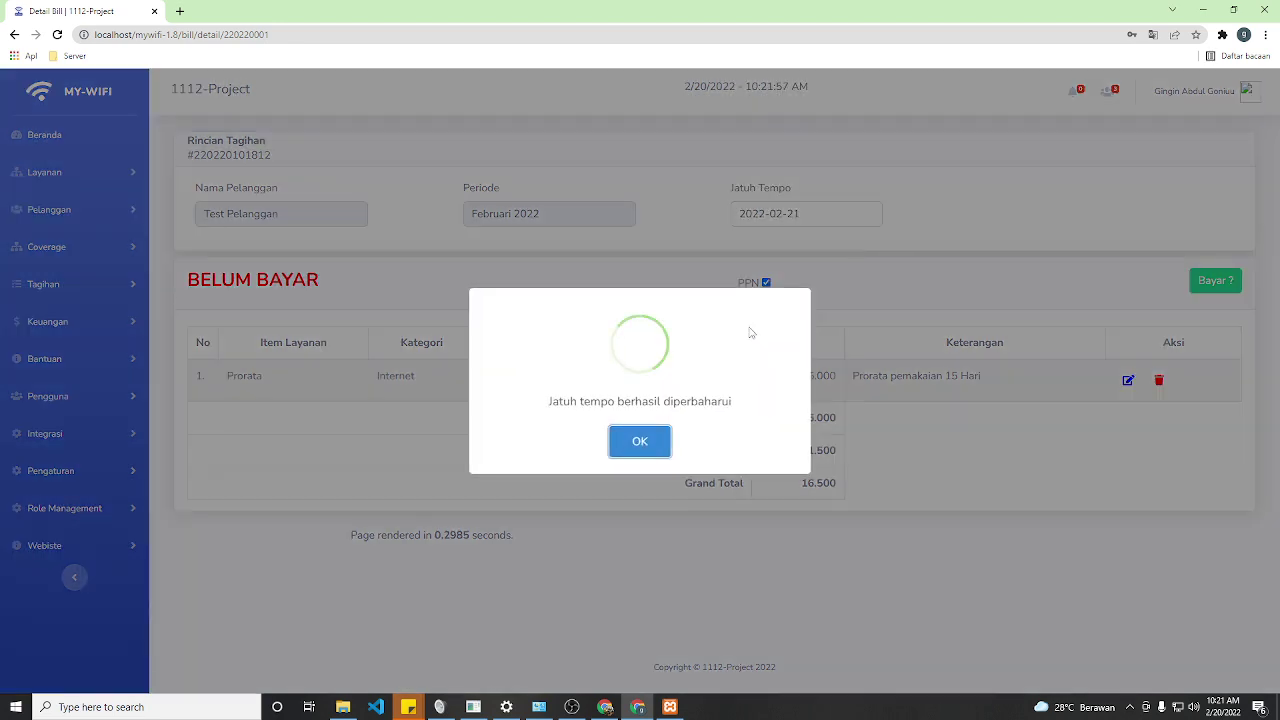
{"action": "left_click", "coordinate": [640, 442]}
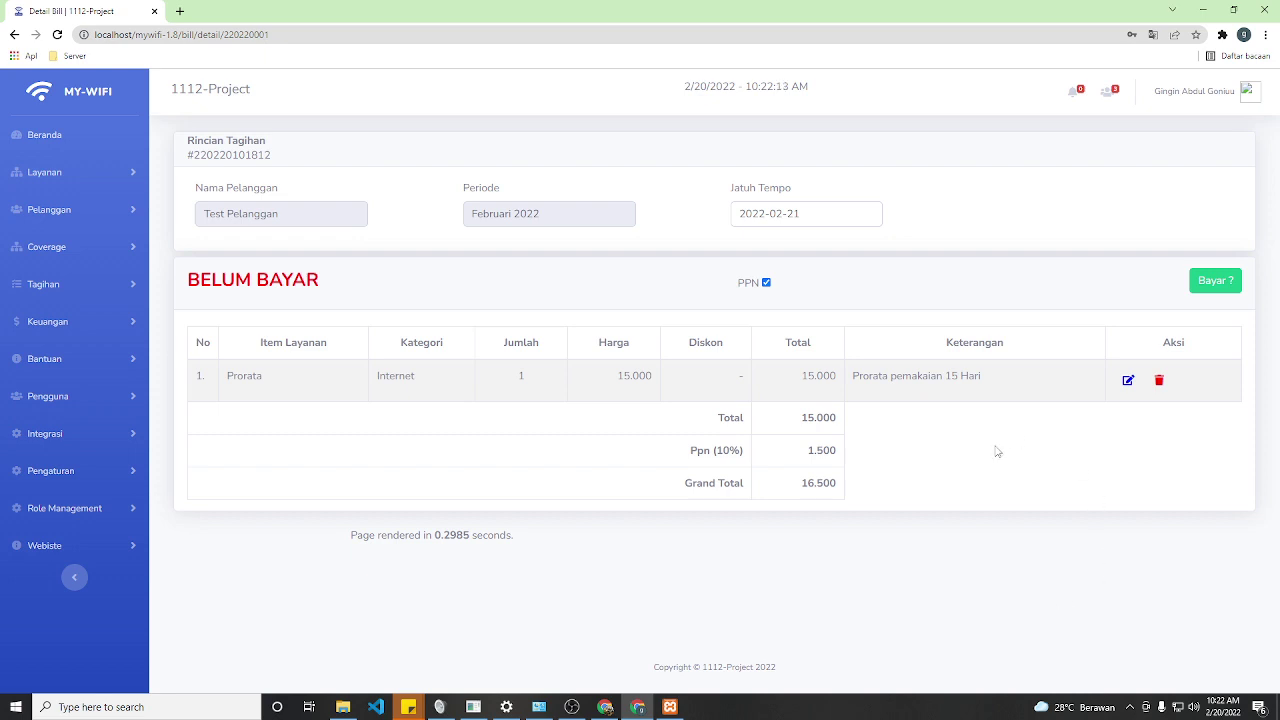
{"action": "left_click", "coordinate": [817, 217]}
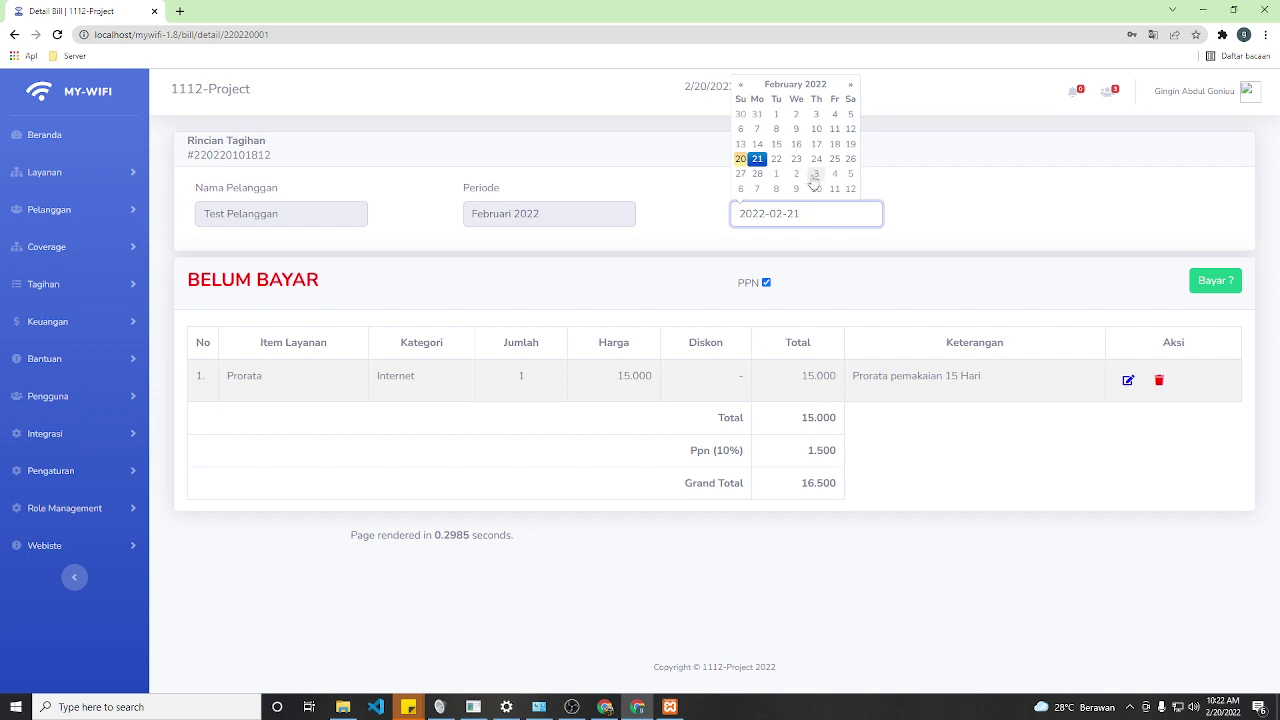
{"action": "left_click", "coordinate": [834, 160]}
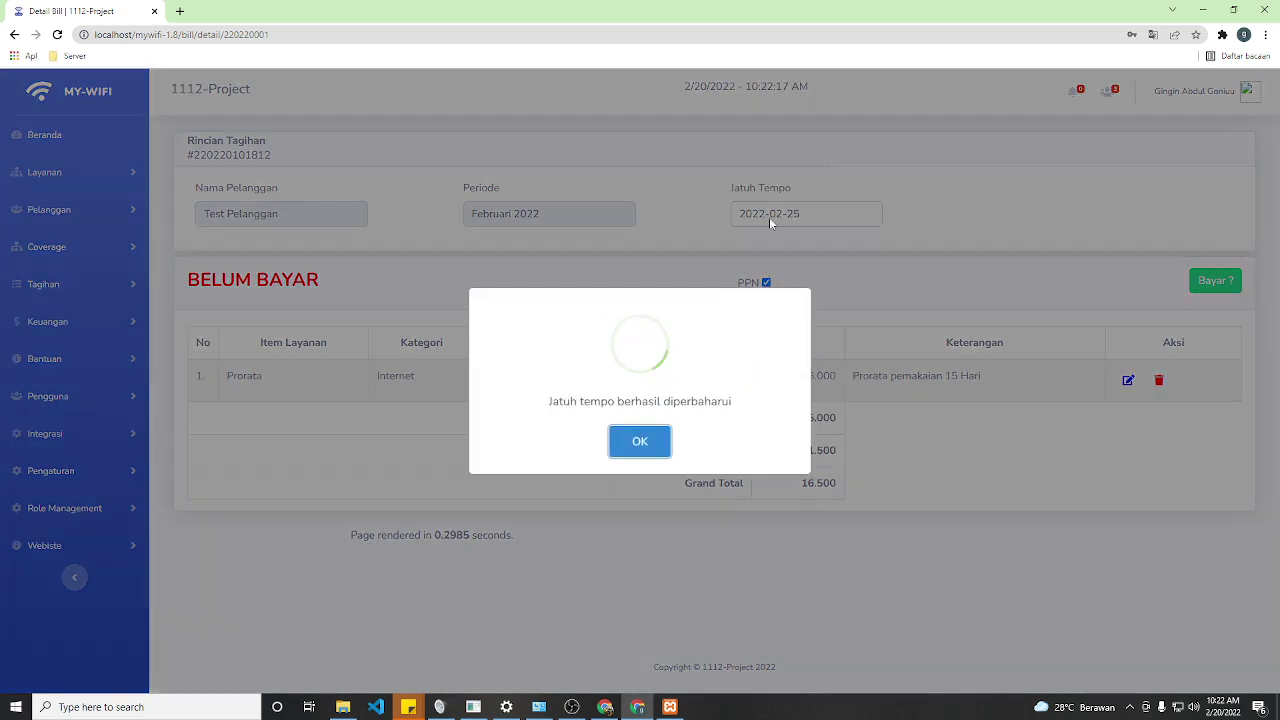
{"action": "left_click", "coordinate": [632, 452]}
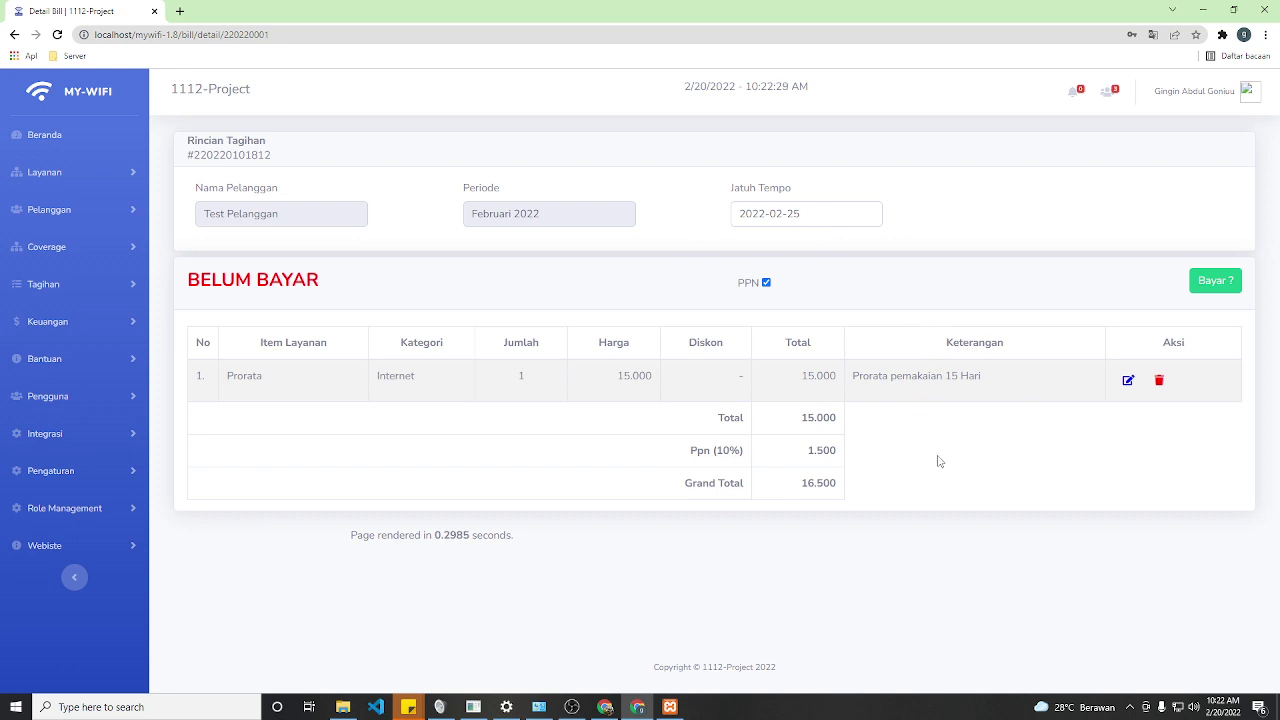
{"action": "double_click", "coordinate": [789, 215]}
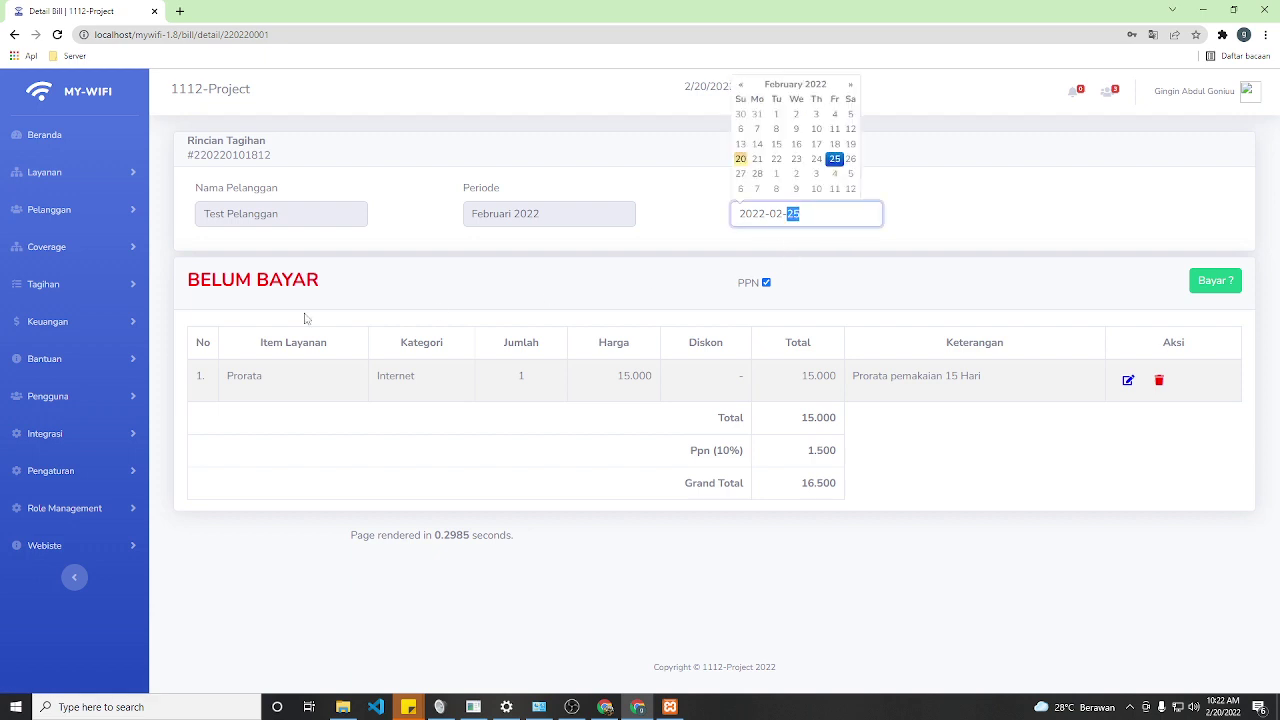
{"action": "left_click", "coordinate": [55, 287]}
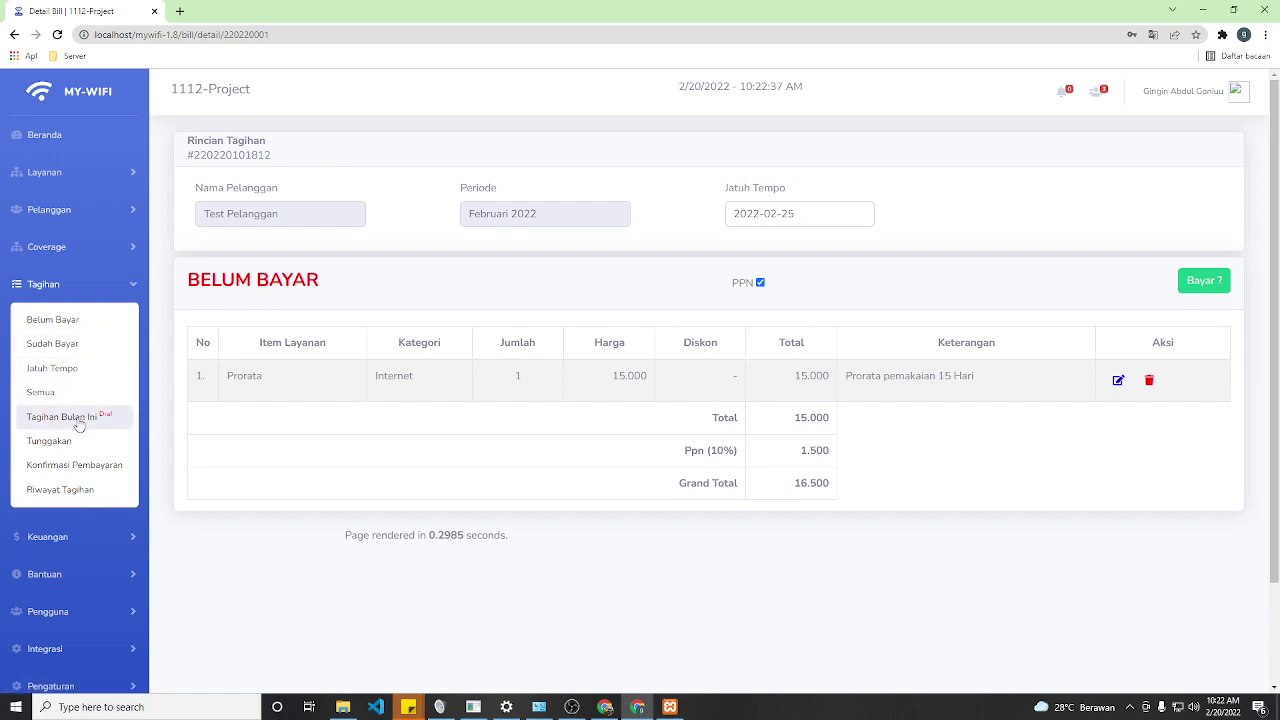
- Browse the Jatuh Tempo due-bills list, search it for 'tes', then return to Belum Bayar
{"action": "left_click", "coordinate": [52, 370]}
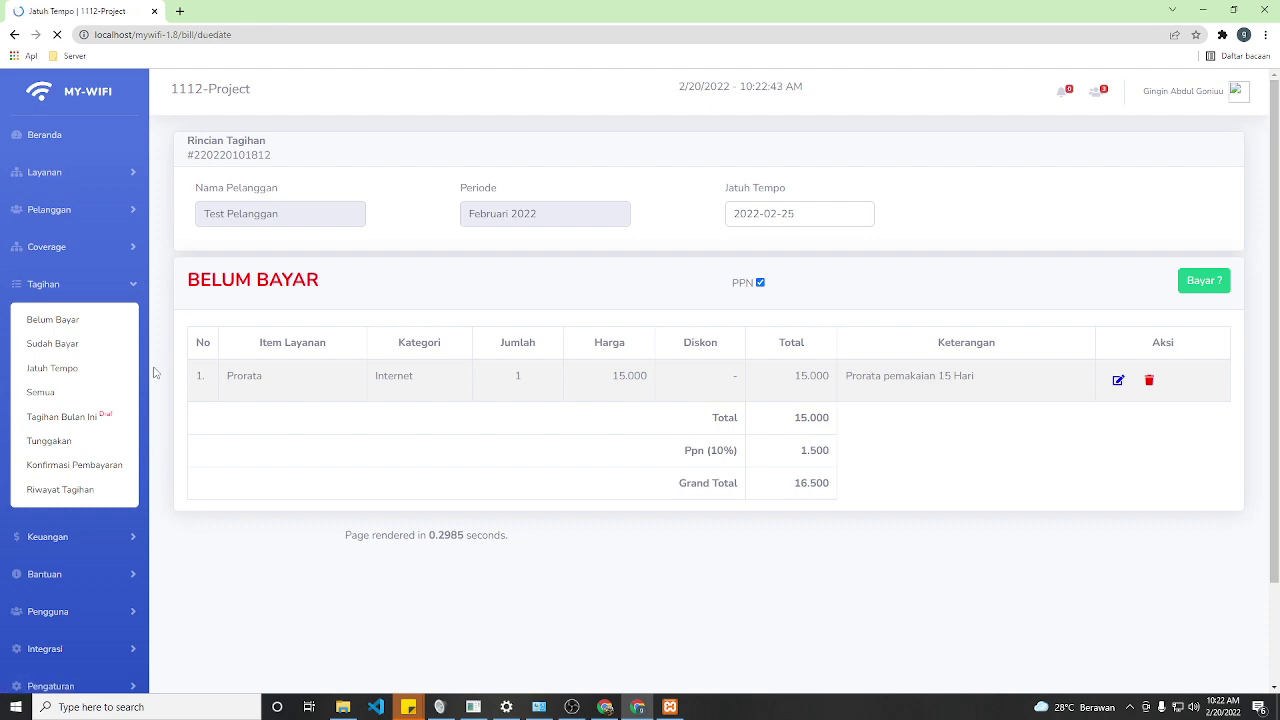
{"action": "scroll", "coordinate": [463, 325], "scroll_direction": "down", "scroll_amount": 3}
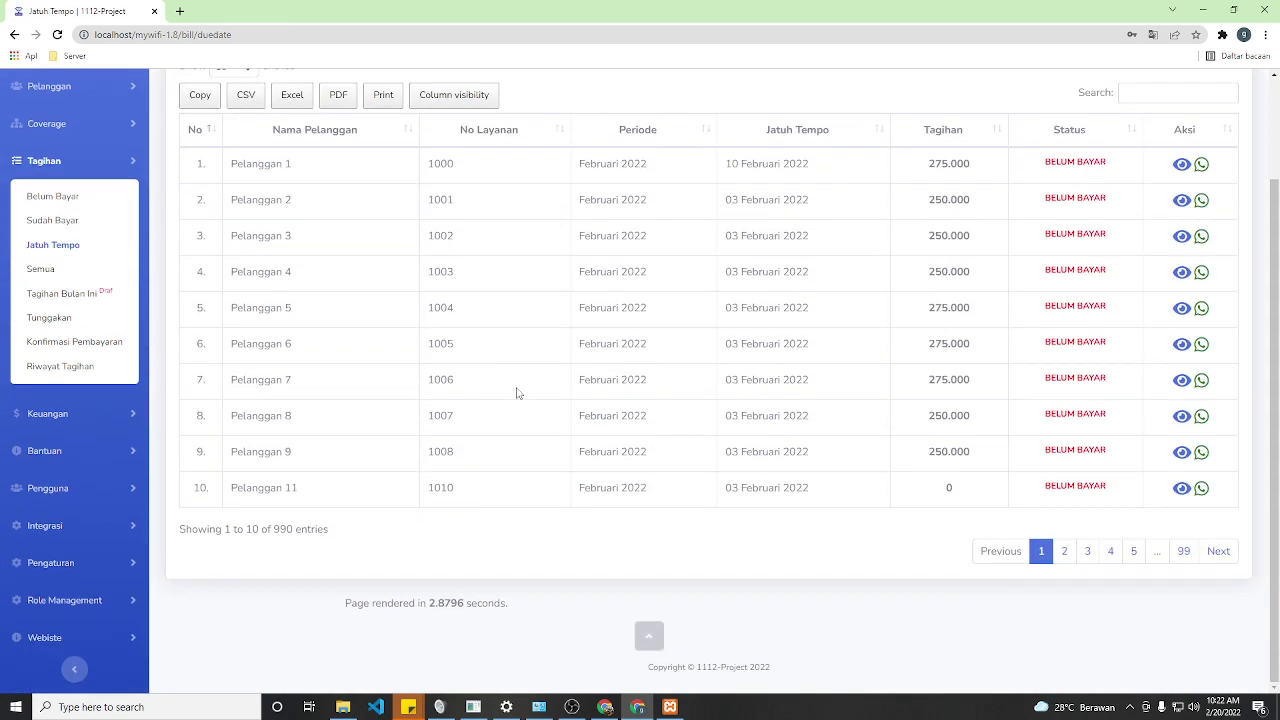
{"action": "scroll", "coordinate": [517, 394], "scroll_direction": "up", "scroll_amount": 3}
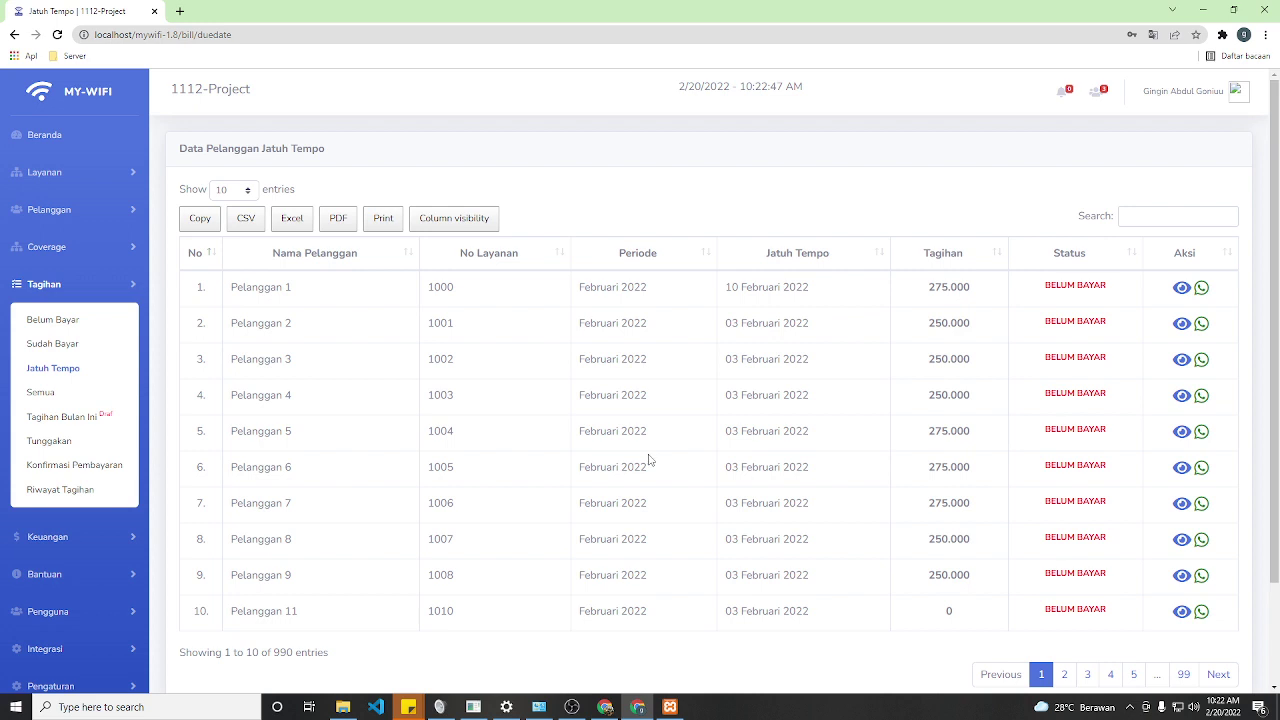
{"action": "left_click", "coordinate": [1145, 222]}
{"action": "type", "text": "test pela"}
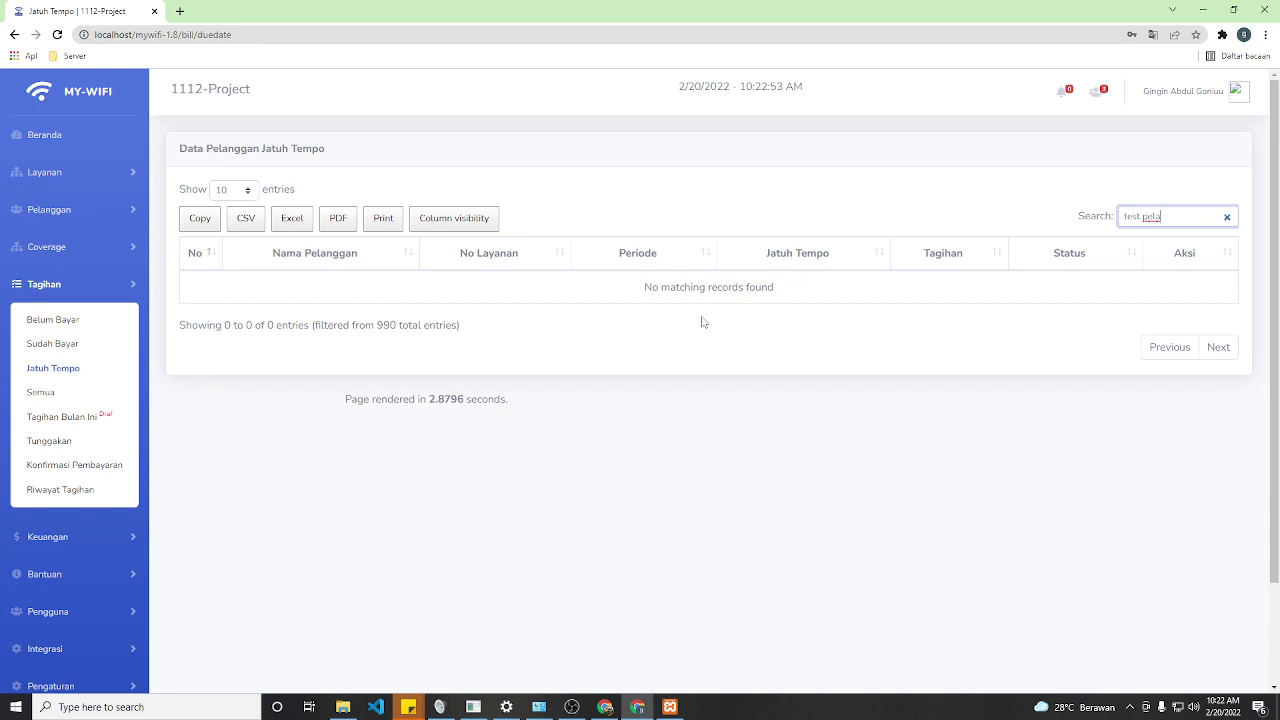
{"action": "left_click", "coordinate": [72, 322]}
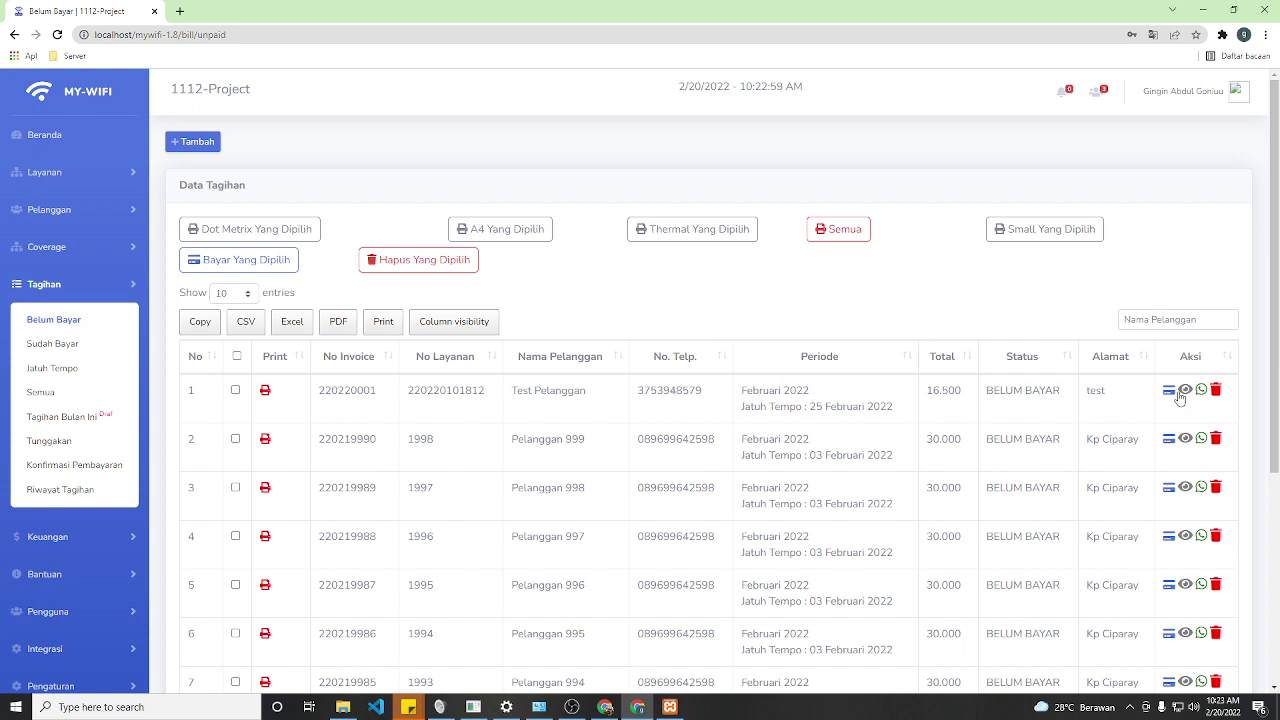
- Change the Test Pelanggan bill's due date to 19 February 2022 and go to Tagihan > Jatuh Tempo
{"action": "left_click", "coordinate": [1185, 390]}
{"action": "left_click", "coordinate": [826, 215]}
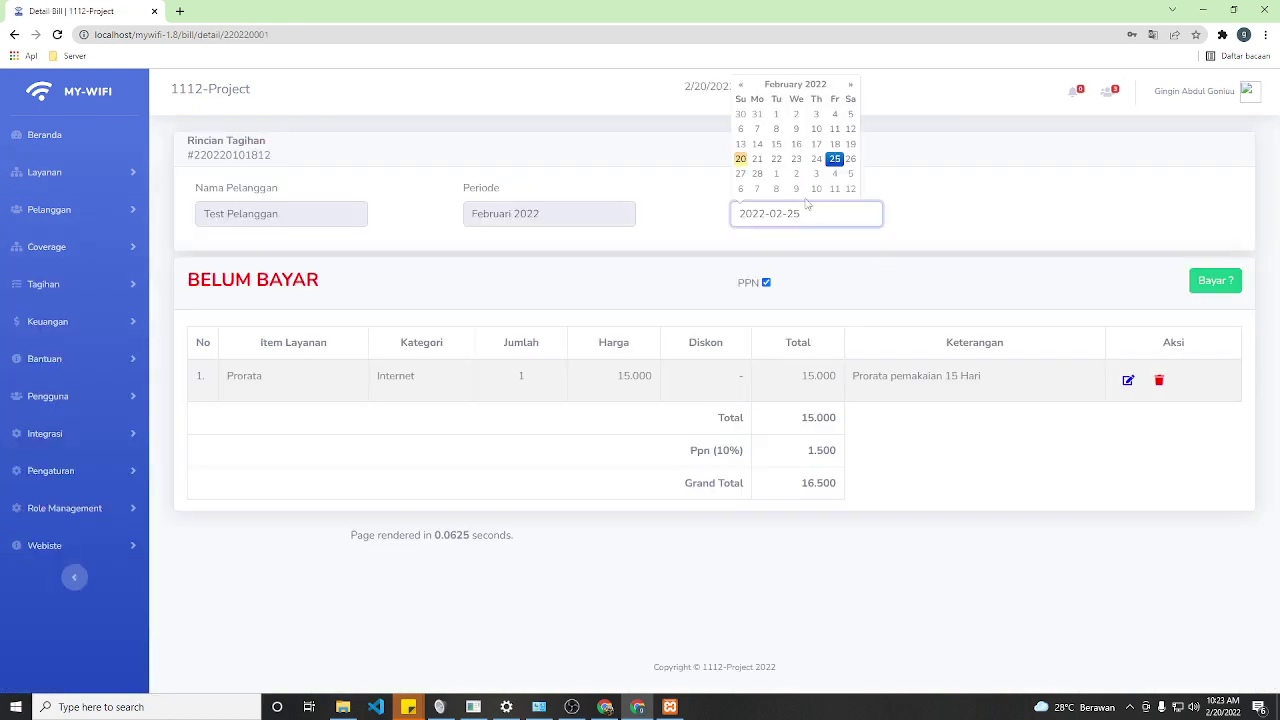
{"action": "left_click", "coordinate": [851, 147]}
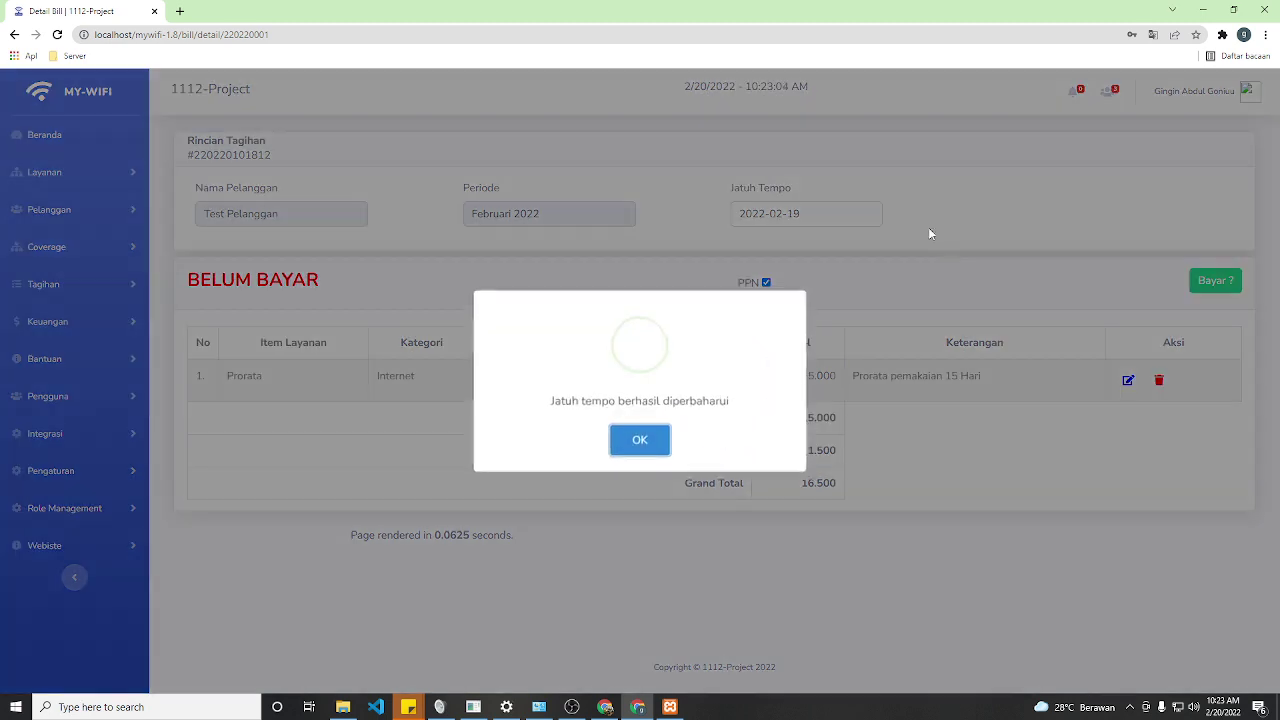
{"action": "left_click", "coordinate": [640, 443]}
{"action": "left_click", "coordinate": [70, 290]}
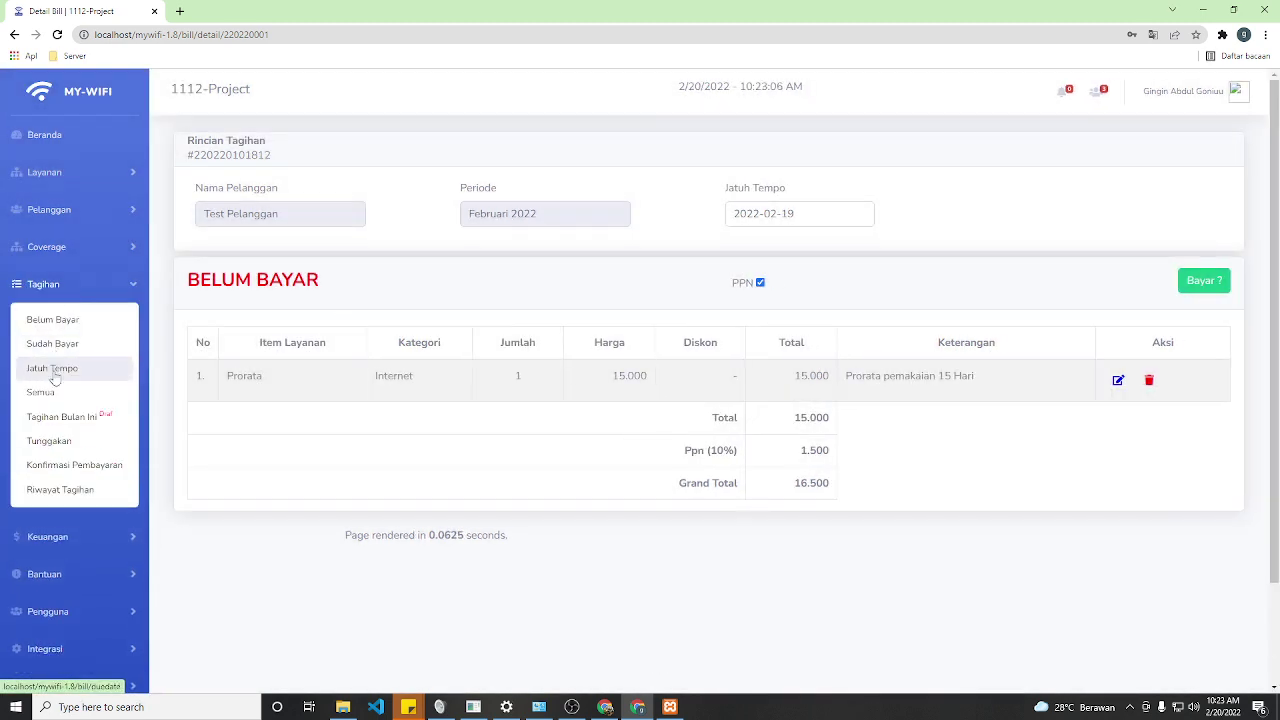
{"action": "left_click", "coordinate": [47, 367]}
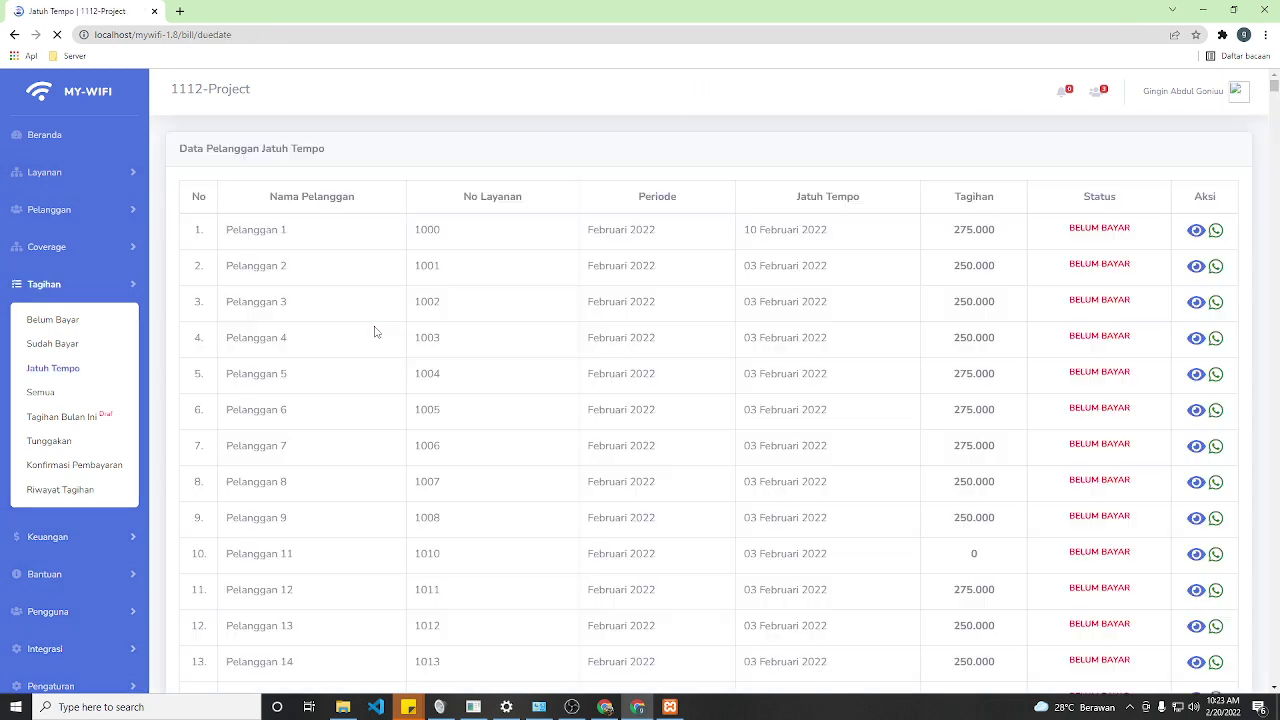
- Search the due bills for 'pelanggan t' and open the Test Pelanggan bill due 2022-02-19
{"action": "left_click", "coordinate": [1135, 213]}
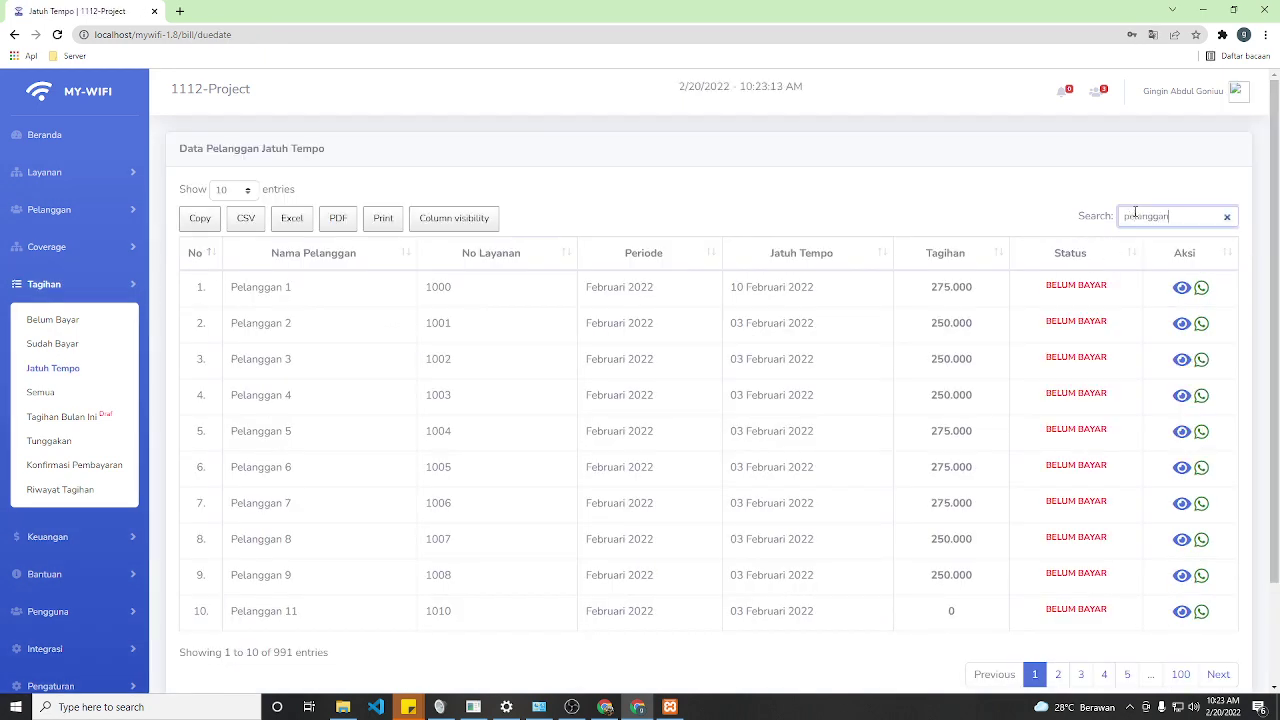
{"action": "type", "text": "pelanggan ro"}
{"action": "key", "text": "BackSpace"}
{"action": "type", "text": "t"}
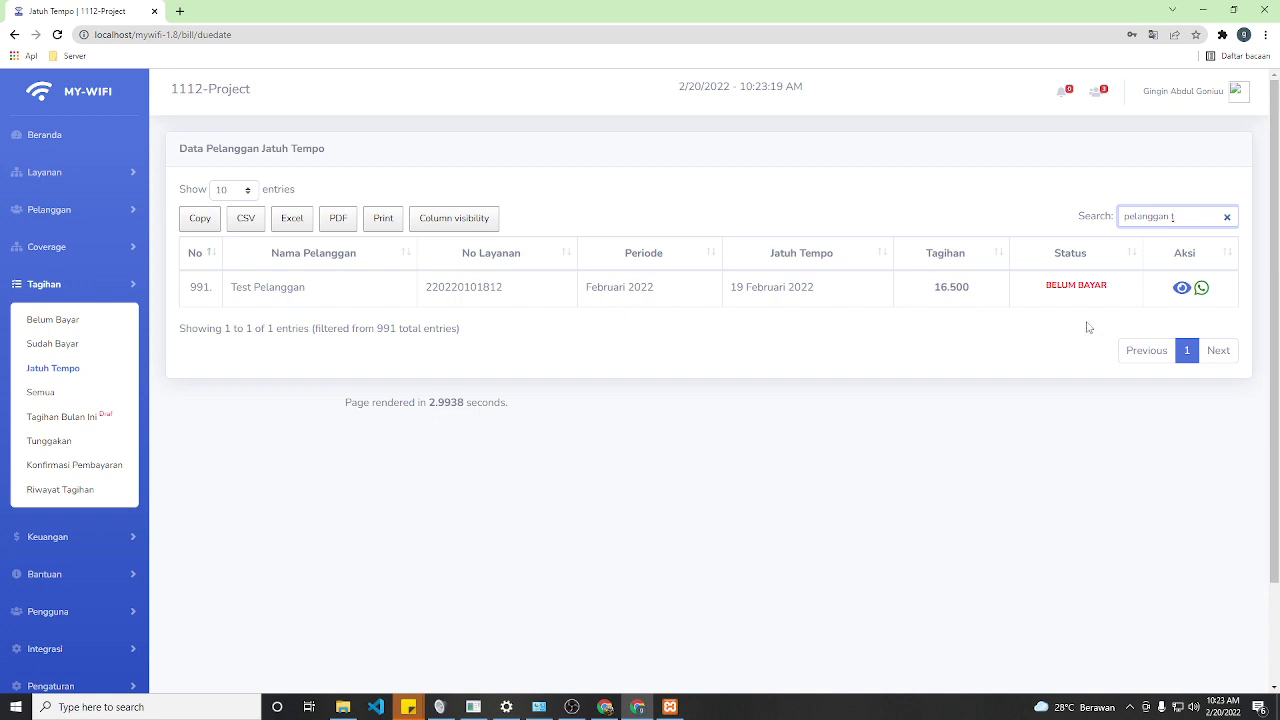
{"action": "left_click", "coordinate": [1179, 288]}
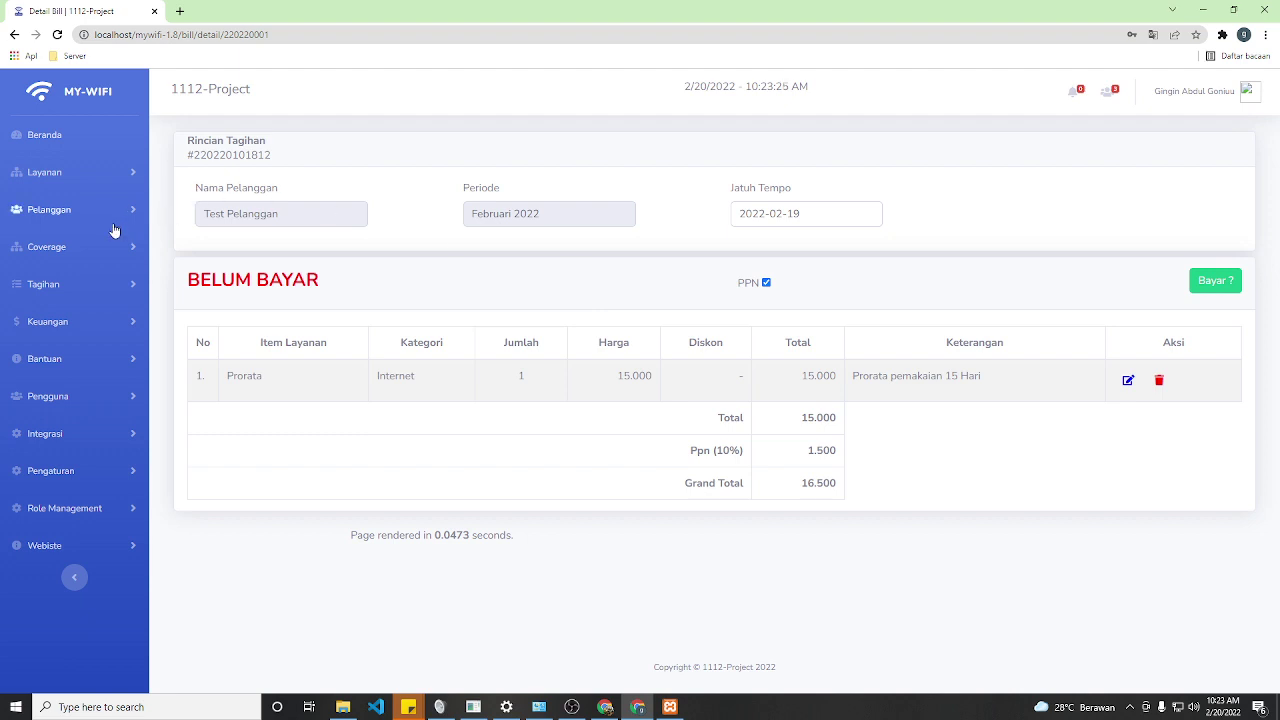
- Navigate to the Tagihan > Belum Bayar unpaid bills list
{"action": "left_click", "coordinate": [75, 215]}
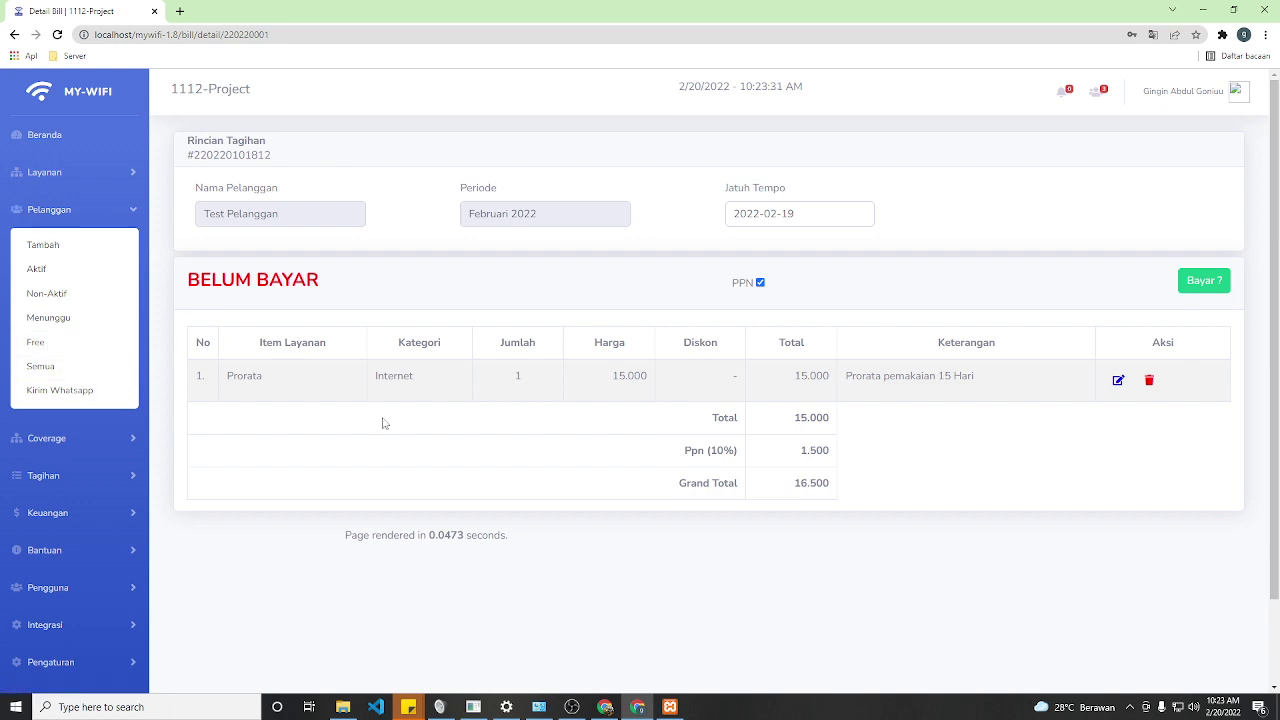
{"action": "left_click", "coordinate": [94, 480]}
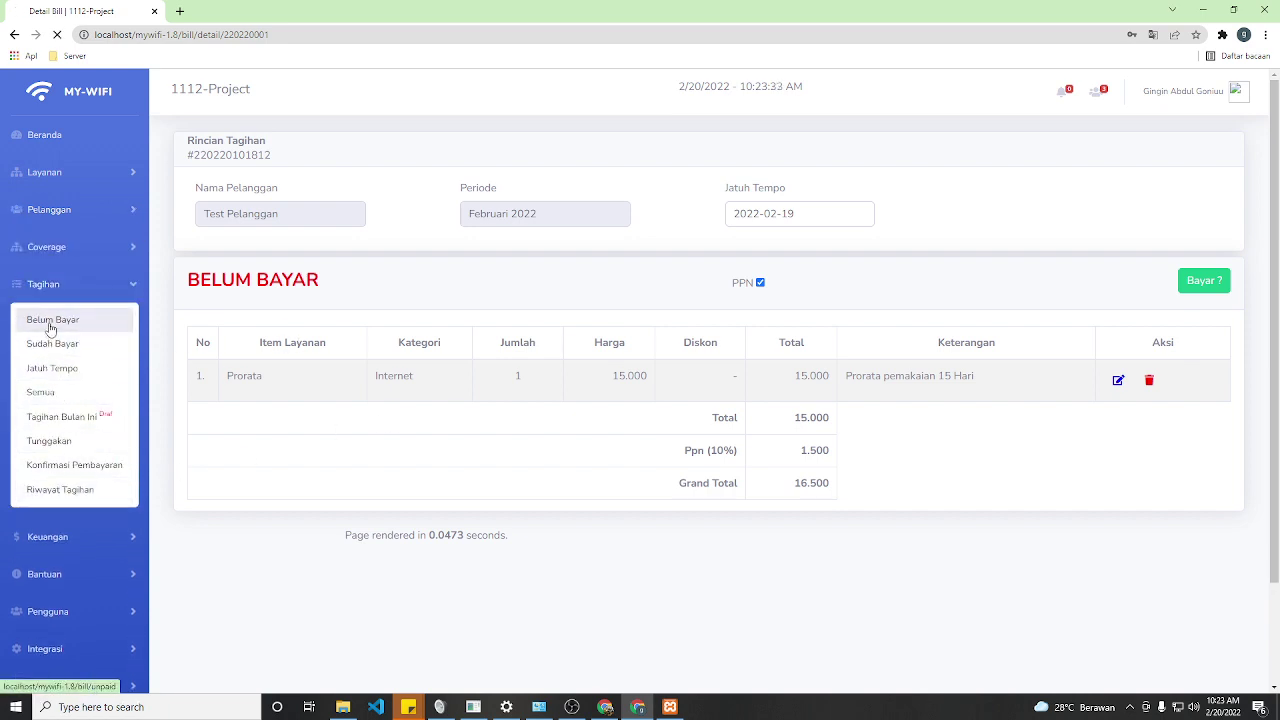
{"action": "left_click", "coordinate": [50, 326]}
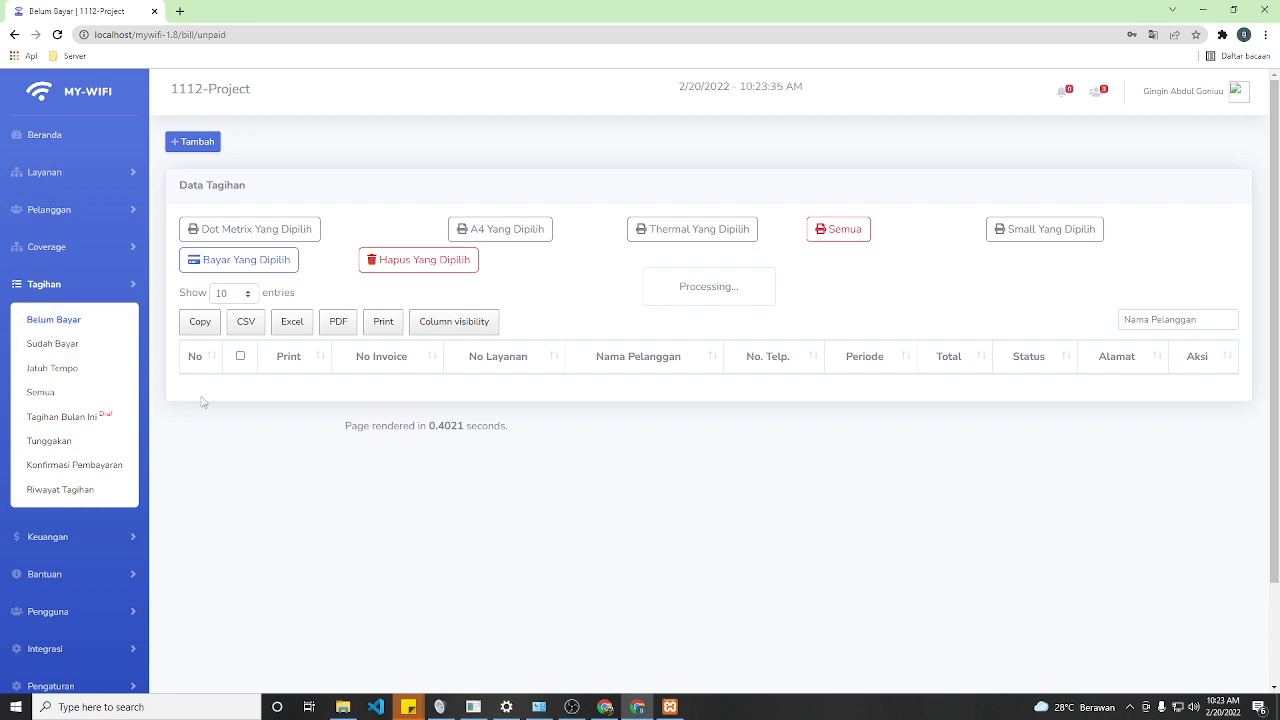
{"action": "scroll", "coordinate": [335, 485], "scroll_direction": "down", "scroll_amount": 3}
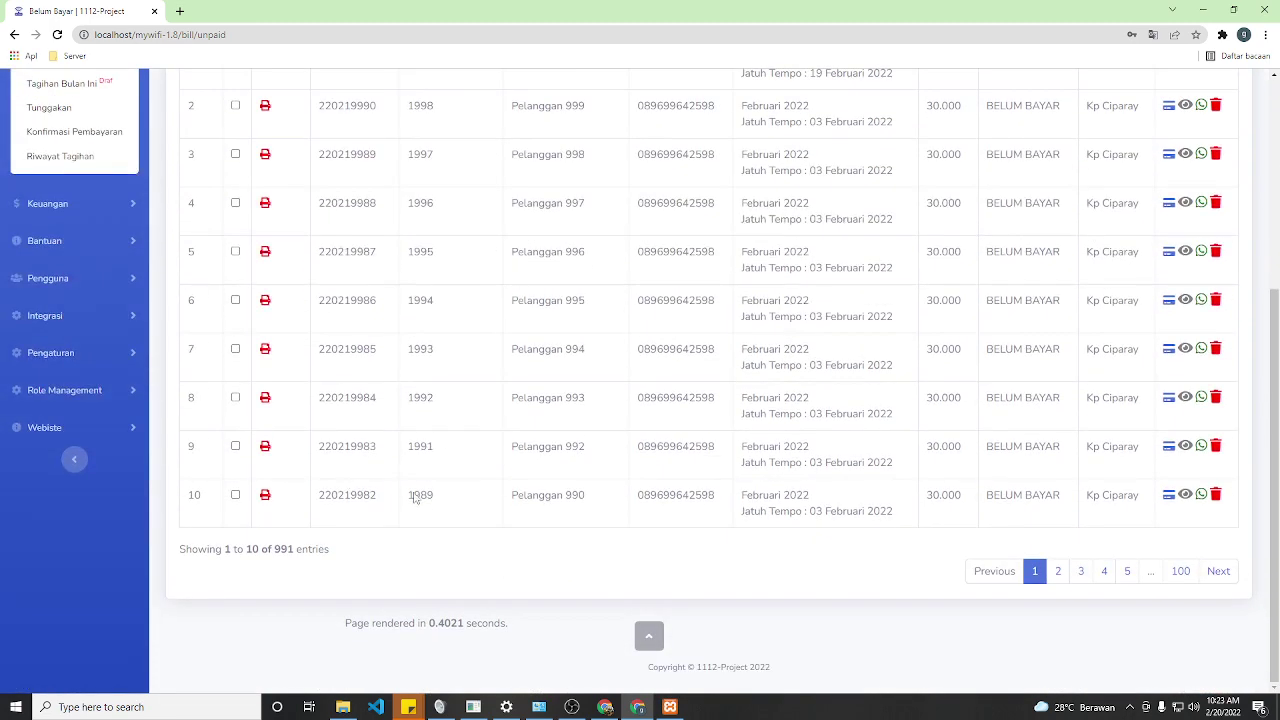
{"action": "scroll", "coordinate": [420, 534], "scroll_direction": "up", "scroll_amount": 3}
- Show 500 unpaid bills per page (1 to 500 of 991) and scroll through them
{"action": "left_click", "coordinate": [238, 227]}
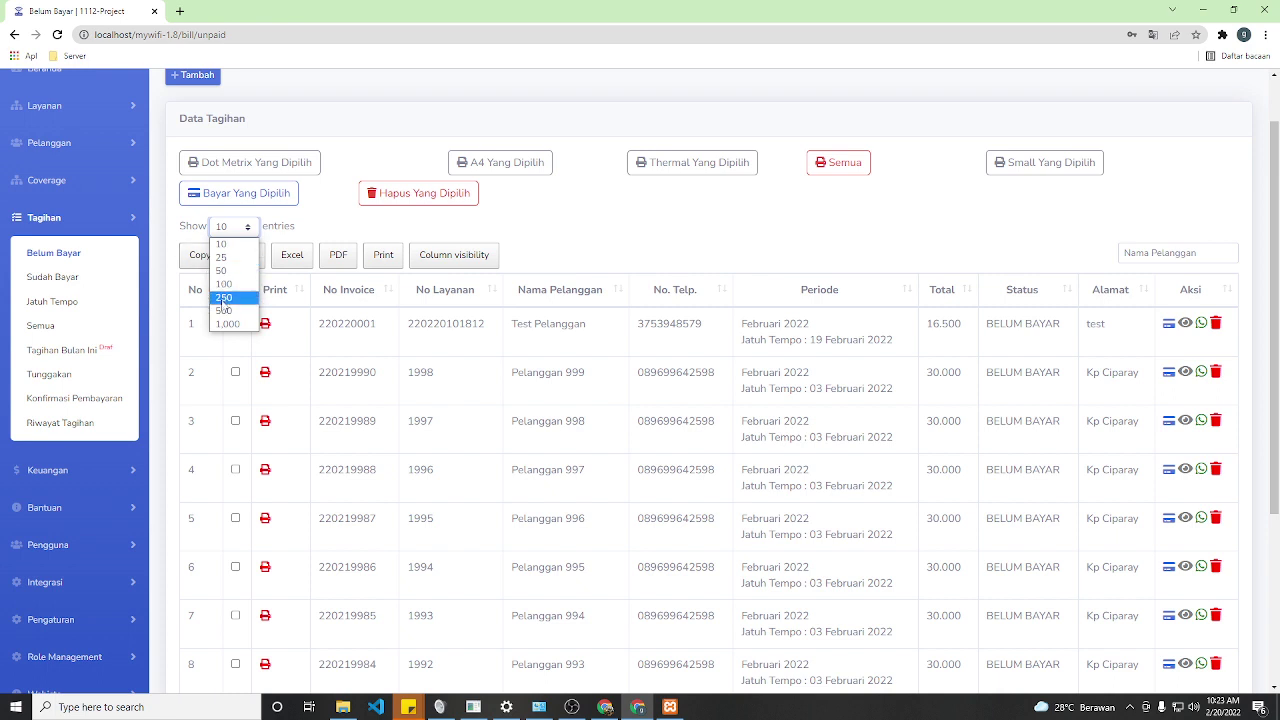
{"action": "left_click", "coordinate": [224, 298]}
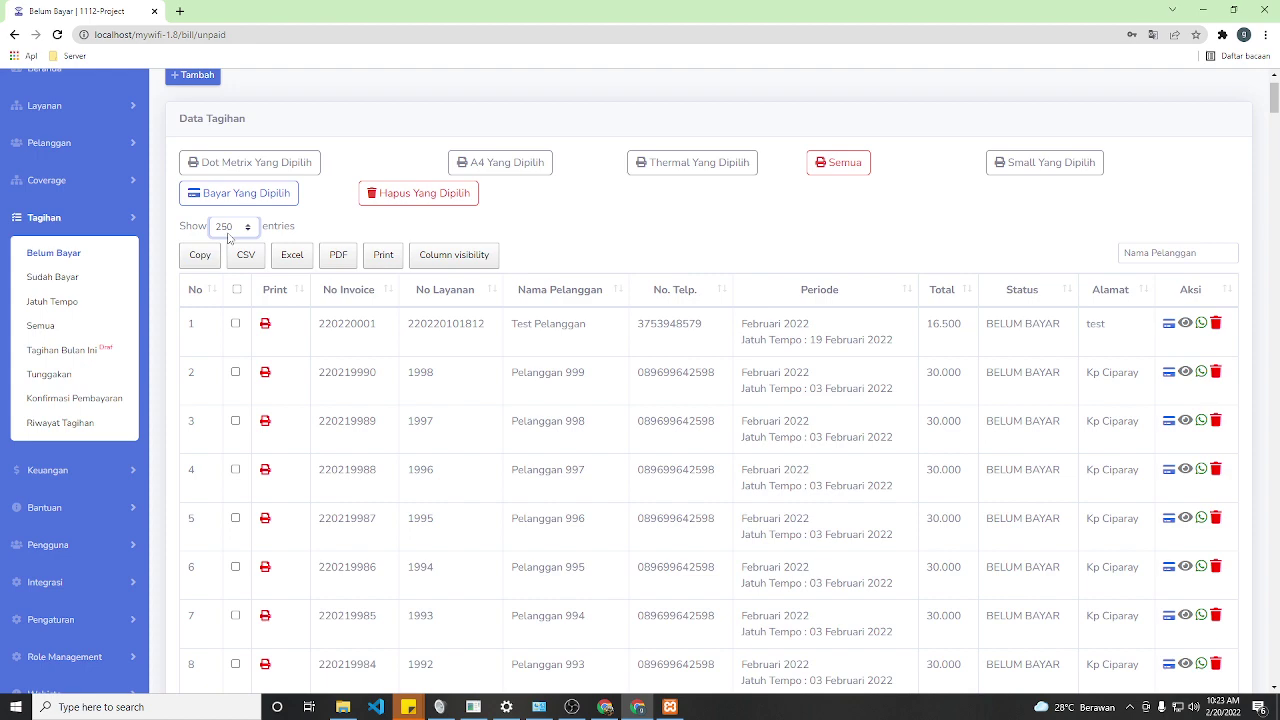
{"action": "left_click", "coordinate": [232, 227]}
{"action": "left_click", "coordinate": [222, 312]}
{"action": "scroll", "coordinate": [316, 305], "scroll_direction": "down", "scroll_amount": 9}
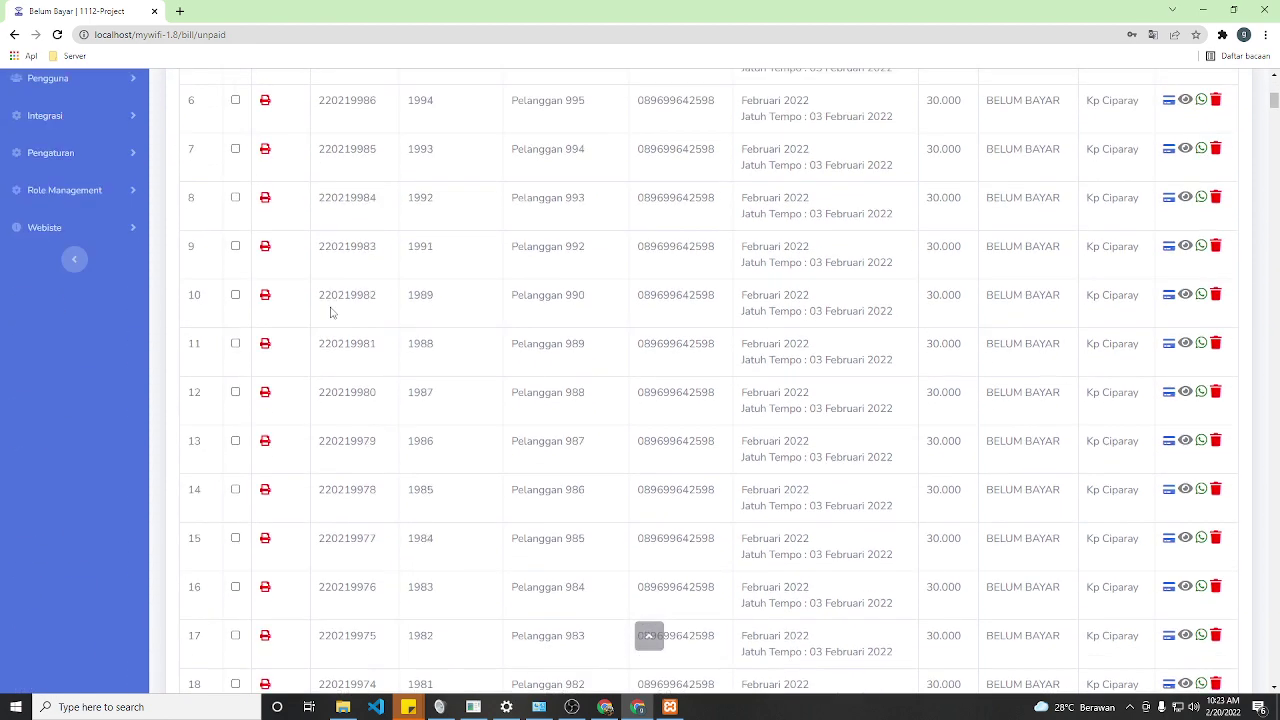
{"action": "scroll", "coordinate": [338, 325], "scroll_direction": "down", "scroll_amount": 15}
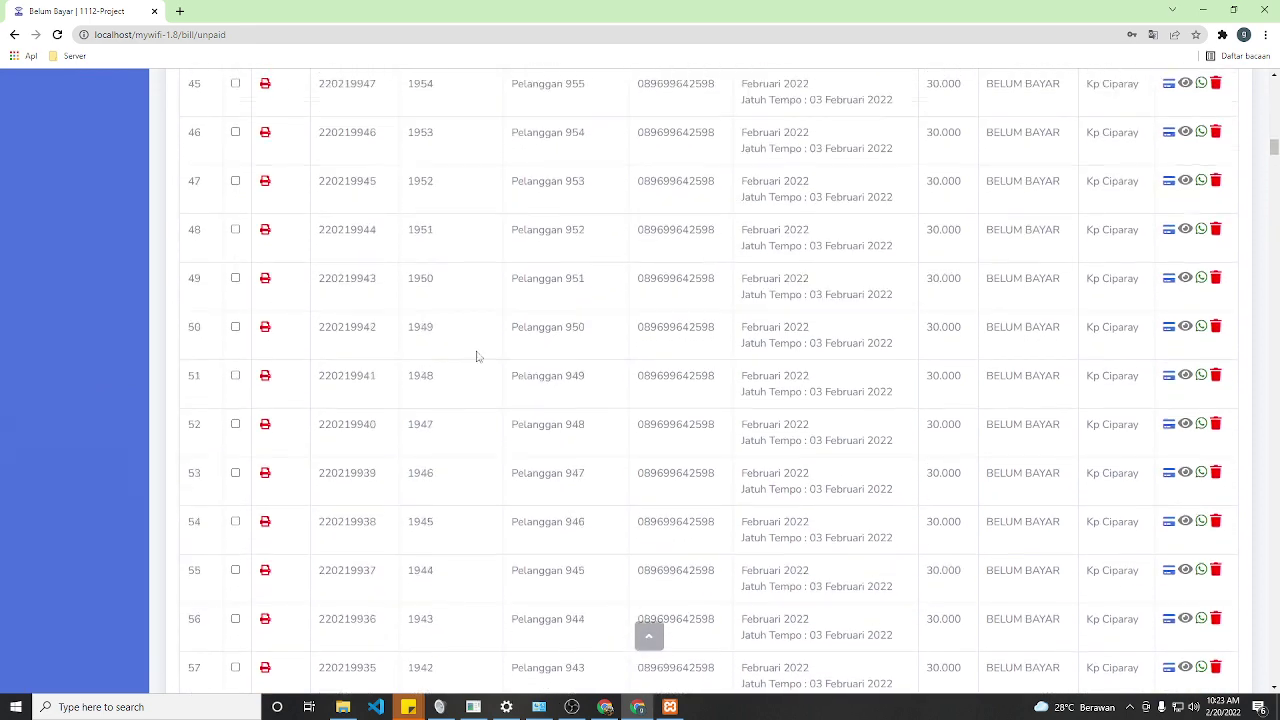
{"action": "left_click_drag", "start_coordinate": [1274, 150], "coordinate": [1274, 678]}
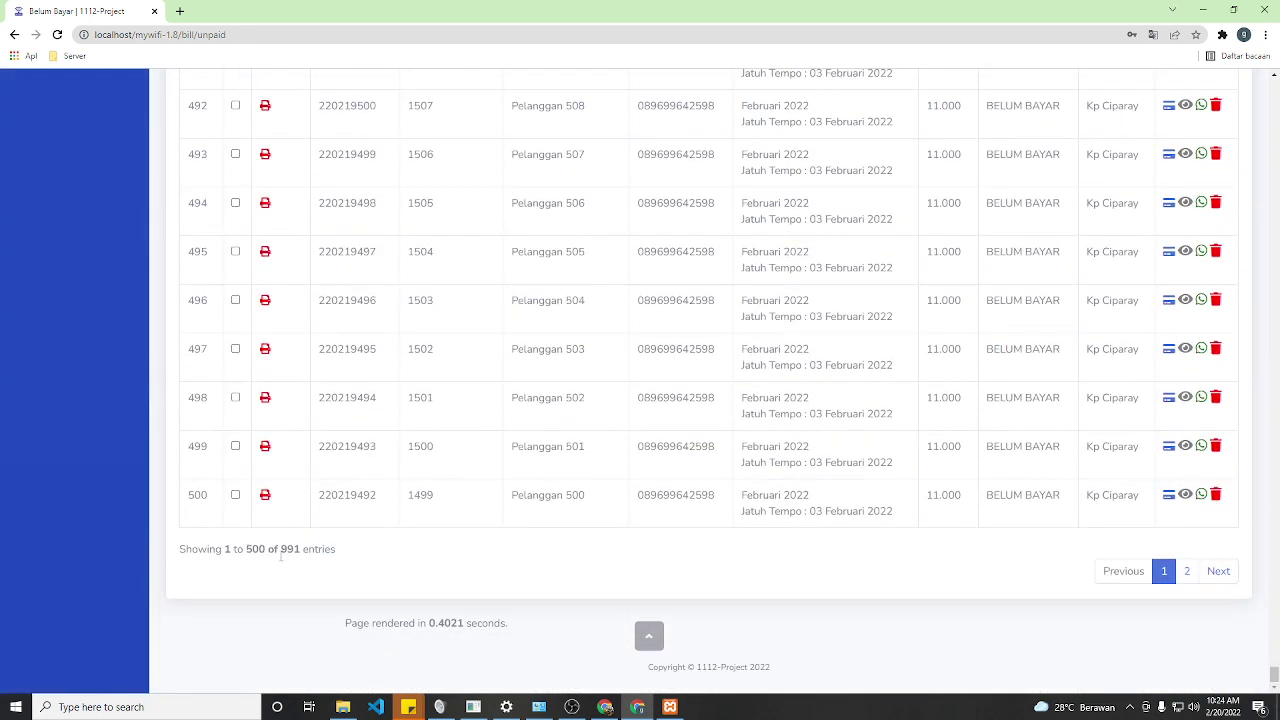
{"action": "left_click_drag", "start_coordinate": [1272, 676], "coordinate": [1240, 84]}
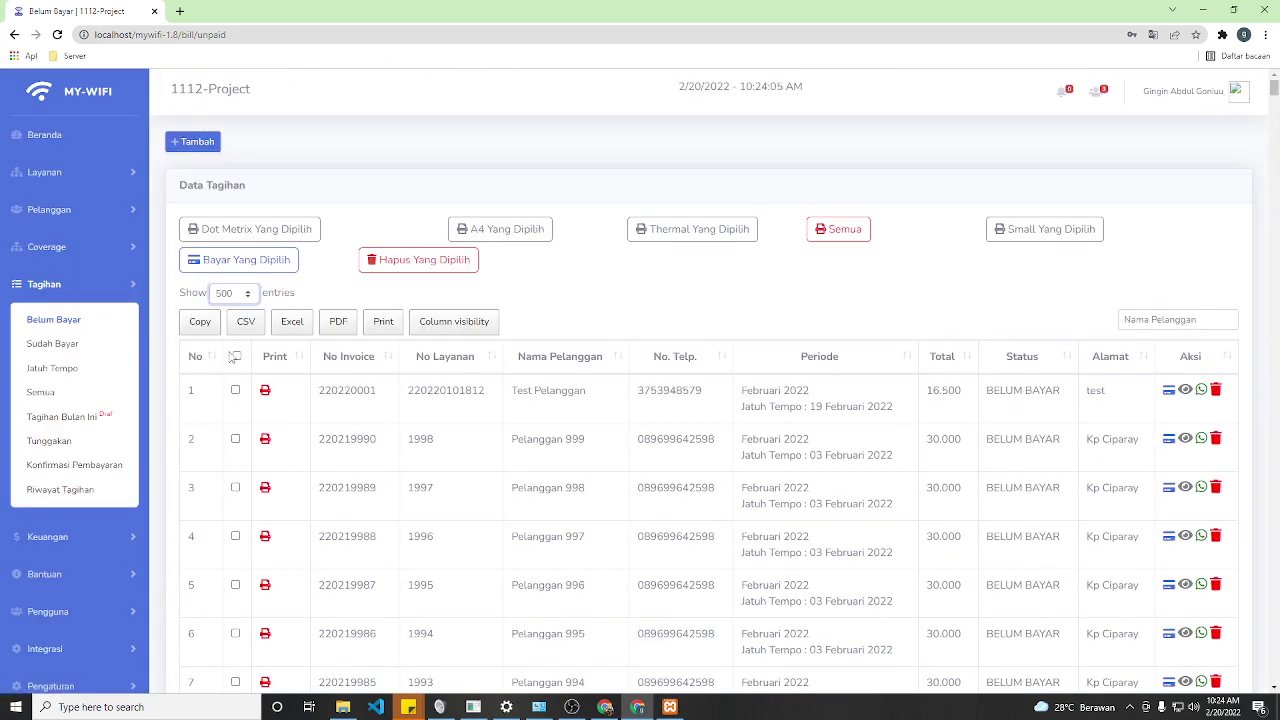
- Select all 500 bills on the page and delete them, leaving 491 unpaid bills
{"action": "left_click", "coordinate": [236, 356]}
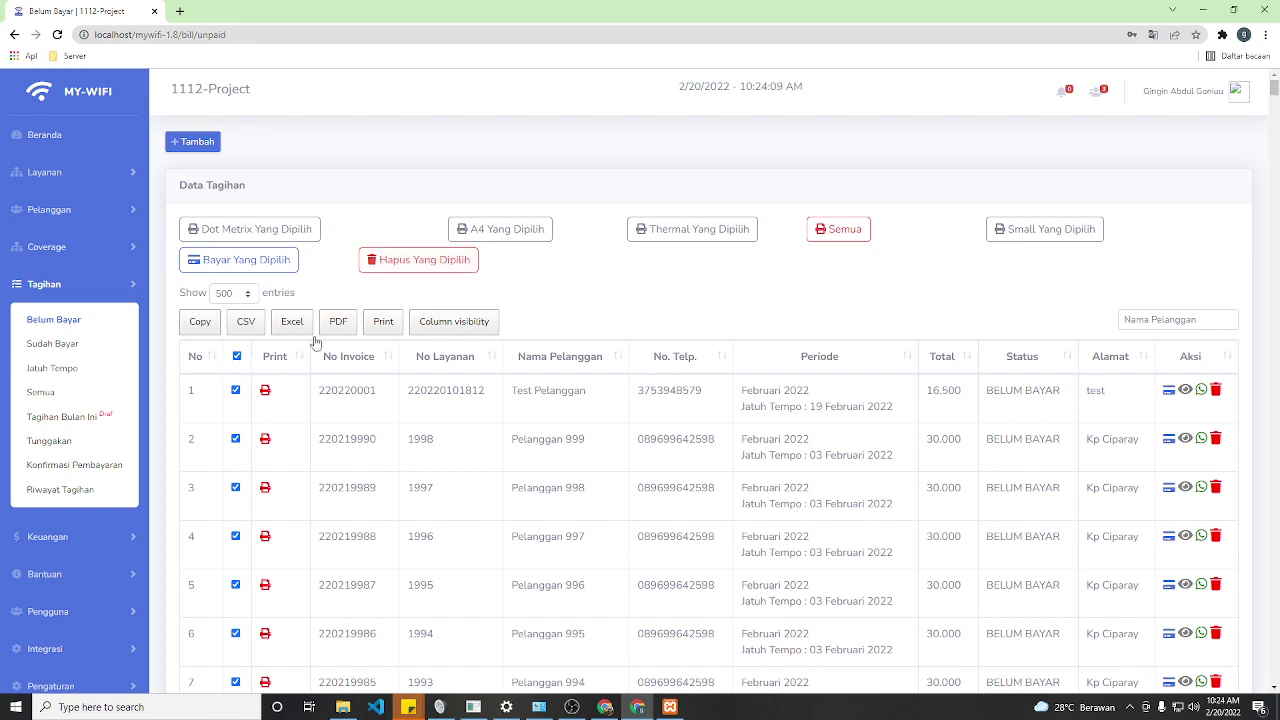
{"action": "left_click", "coordinate": [418, 260]}
{"action": "left_click", "coordinate": [708, 112]}
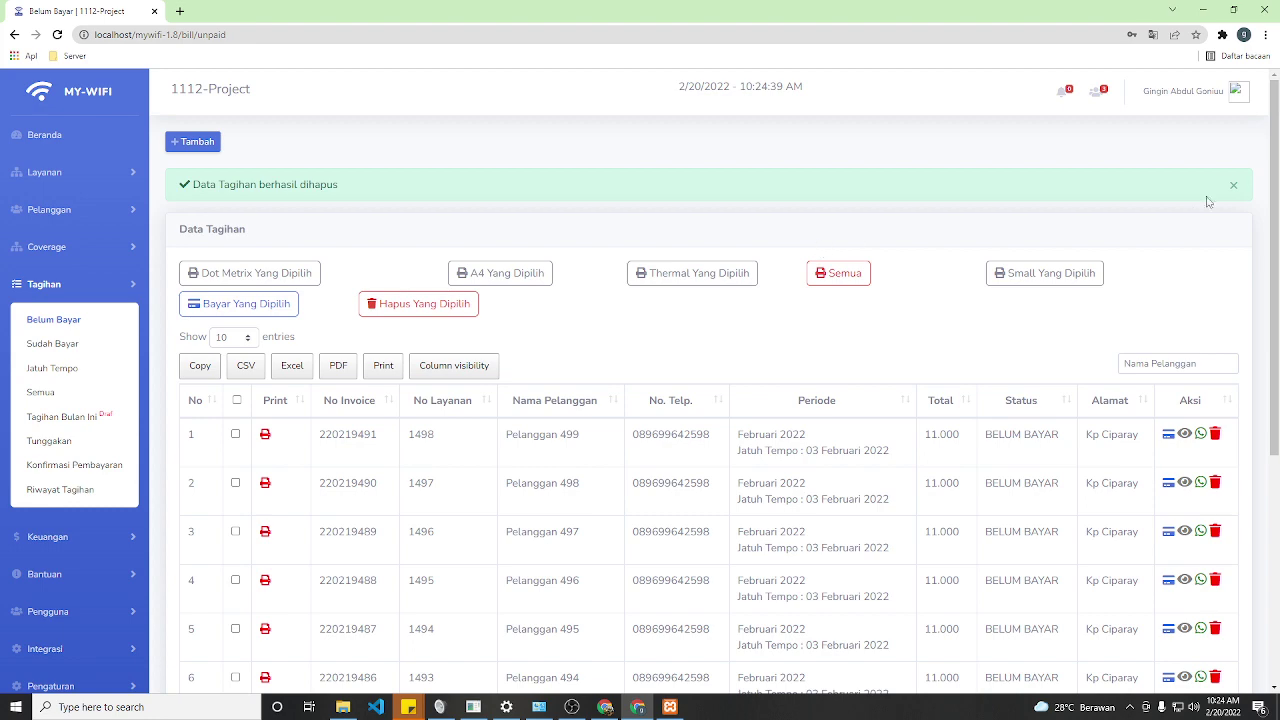
{"action": "scroll", "coordinate": [957, 414], "scroll_direction": "down", "scroll_amount": 4}
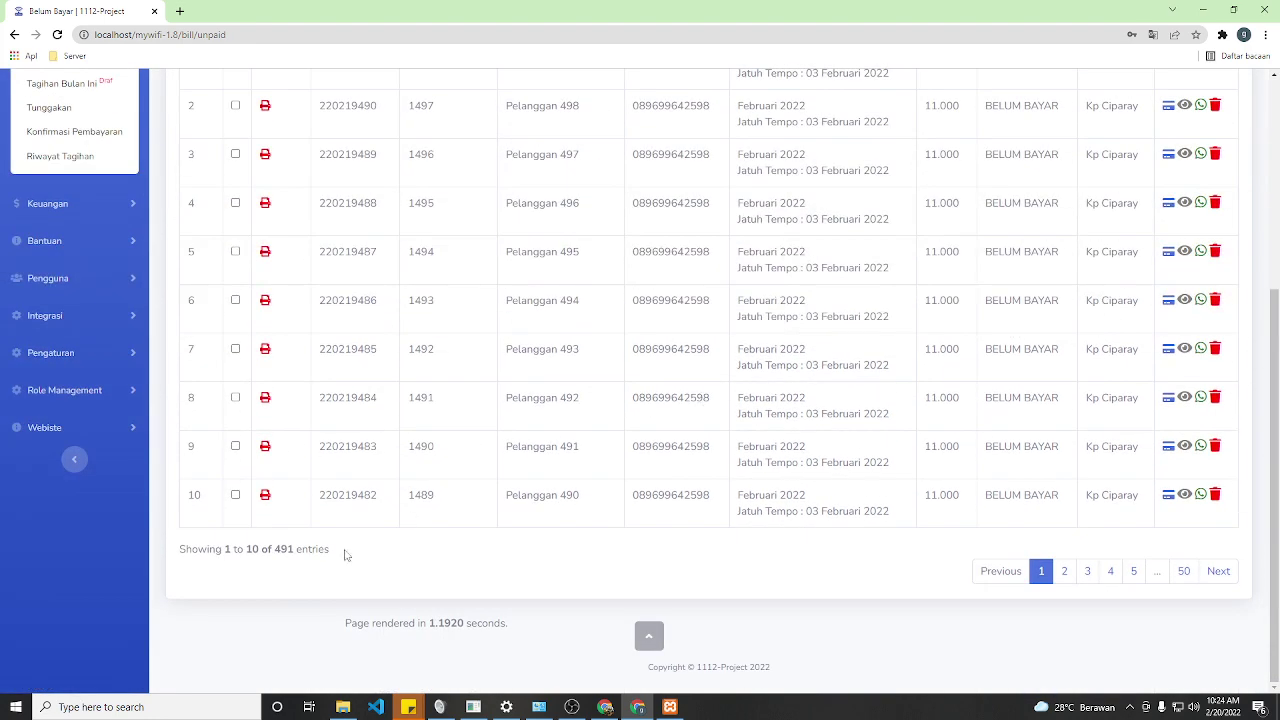
{"action": "double_click", "coordinate": [276, 551]}
{"action": "scroll", "coordinate": [274, 553], "scroll_direction": "up", "scroll_amount": 5}
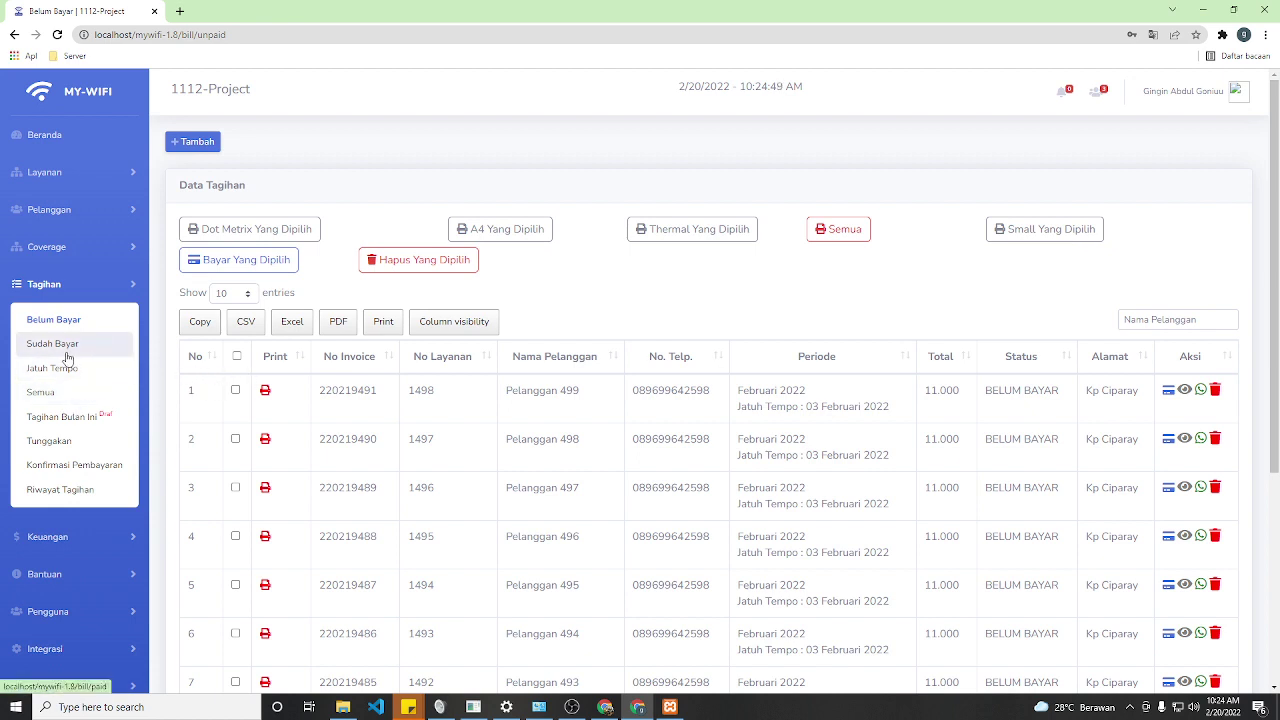
- Filter the Riwayat Tagihan bill history to customer 1000 - Pelanggan 1
{"action": "left_click", "coordinate": [72, 491]}
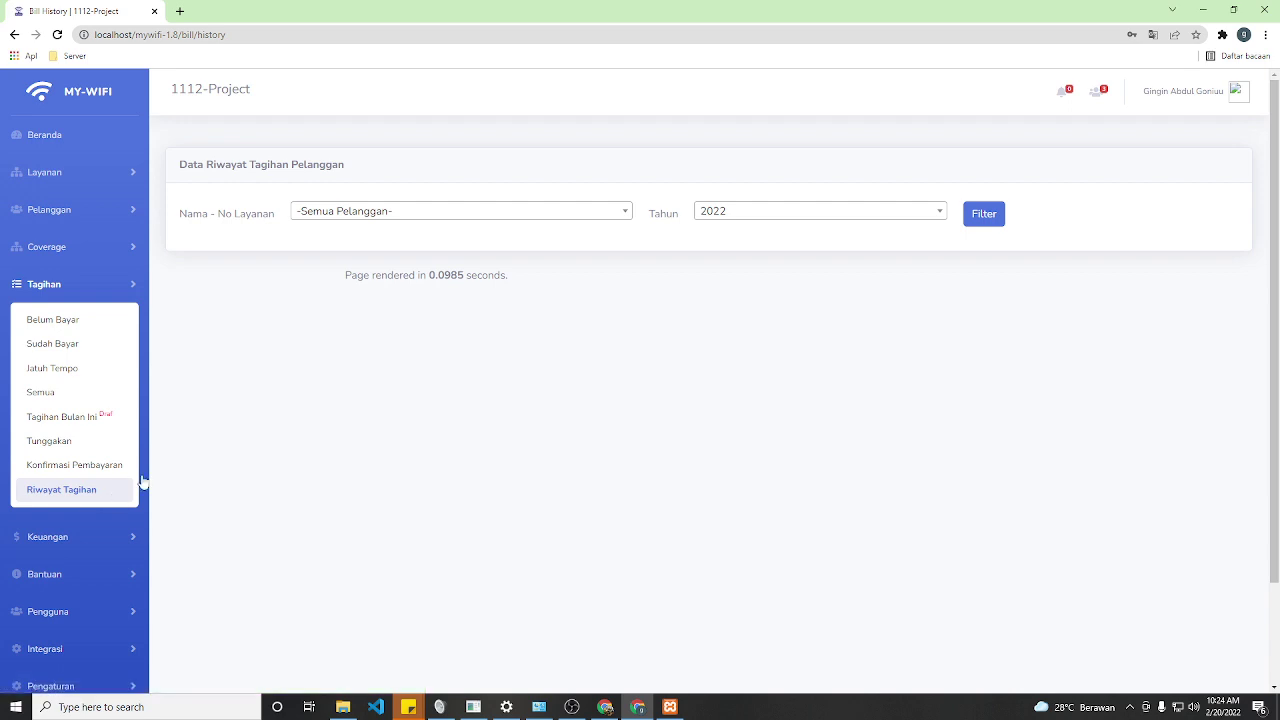
{"action": "left_click", "coordinate": [372, 214]}
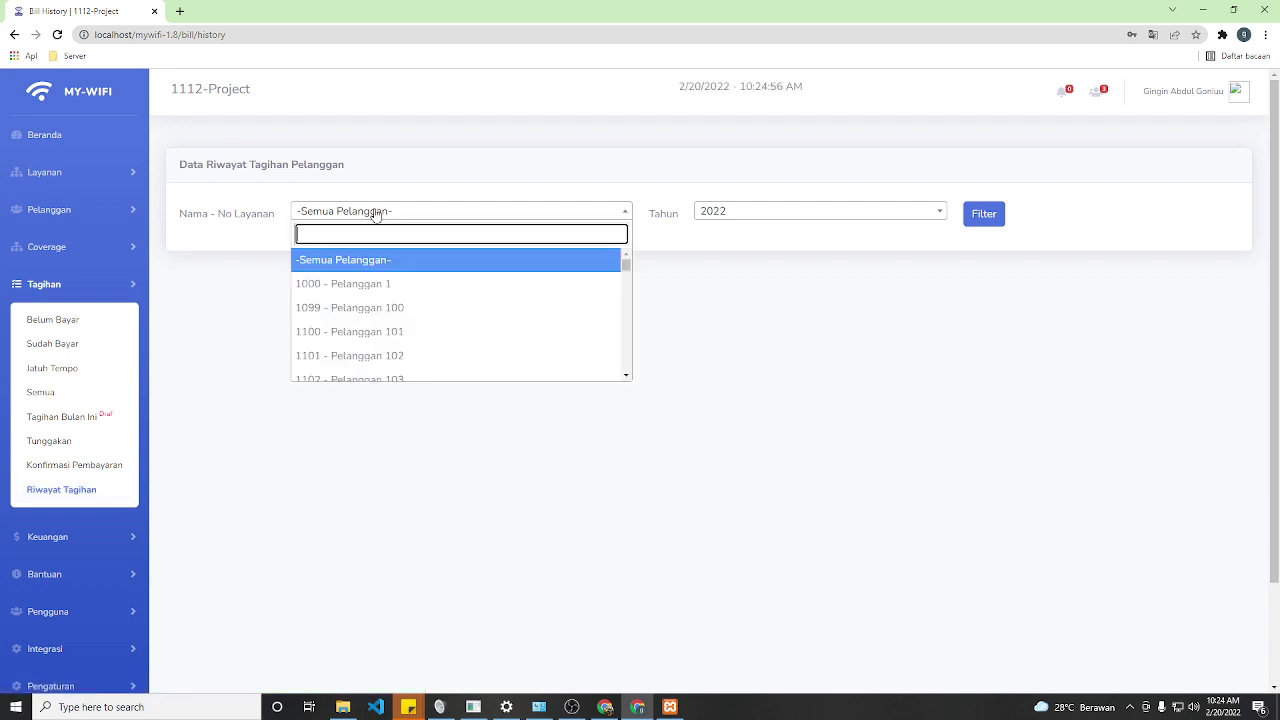
{"action": "left_click", "coordinate": [352, 286]}
{"action": "left_click", "coordinate": [984, 215]}
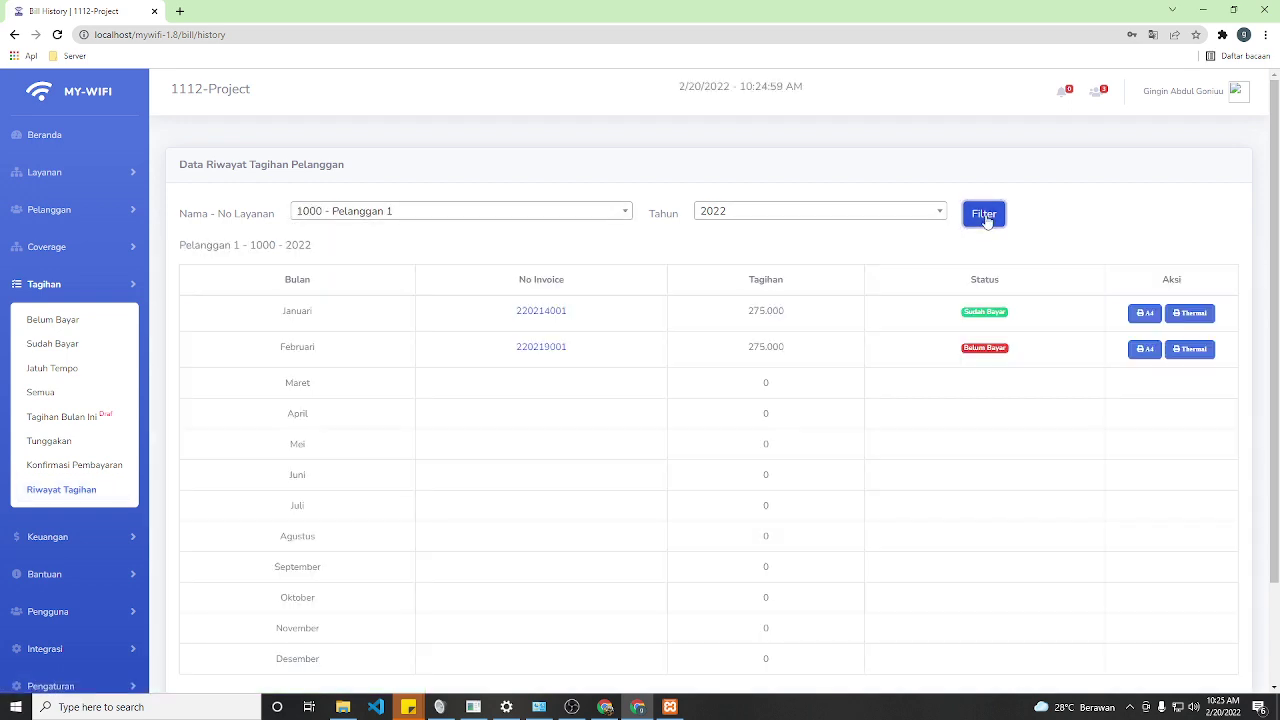
{"action": "scroll", "coordinate": [900, 360], "scroll_direction": "down", "scroll_amount": 2}
{"action": "scroll", "coordinate": [900, 360], "scroll_direction": "up", "scroll_amount": 2}
- Switch the history year to 2021, then back to 2022, showing Januari paid and Februari unpaid
{"action": "left_click", "coordinate": [720, 213]}
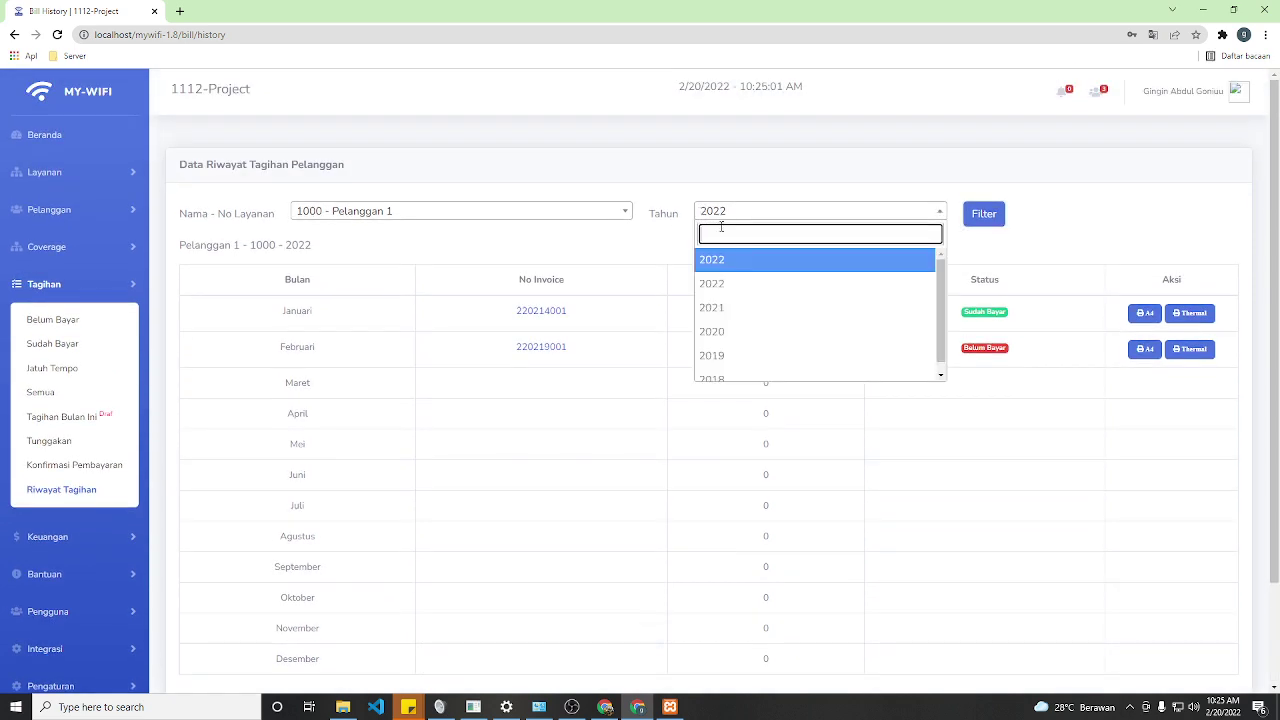
{"action": "left_click", "coordinate": [720, 310]}
{"action": "left_click", "coordinate": [982, 216]}
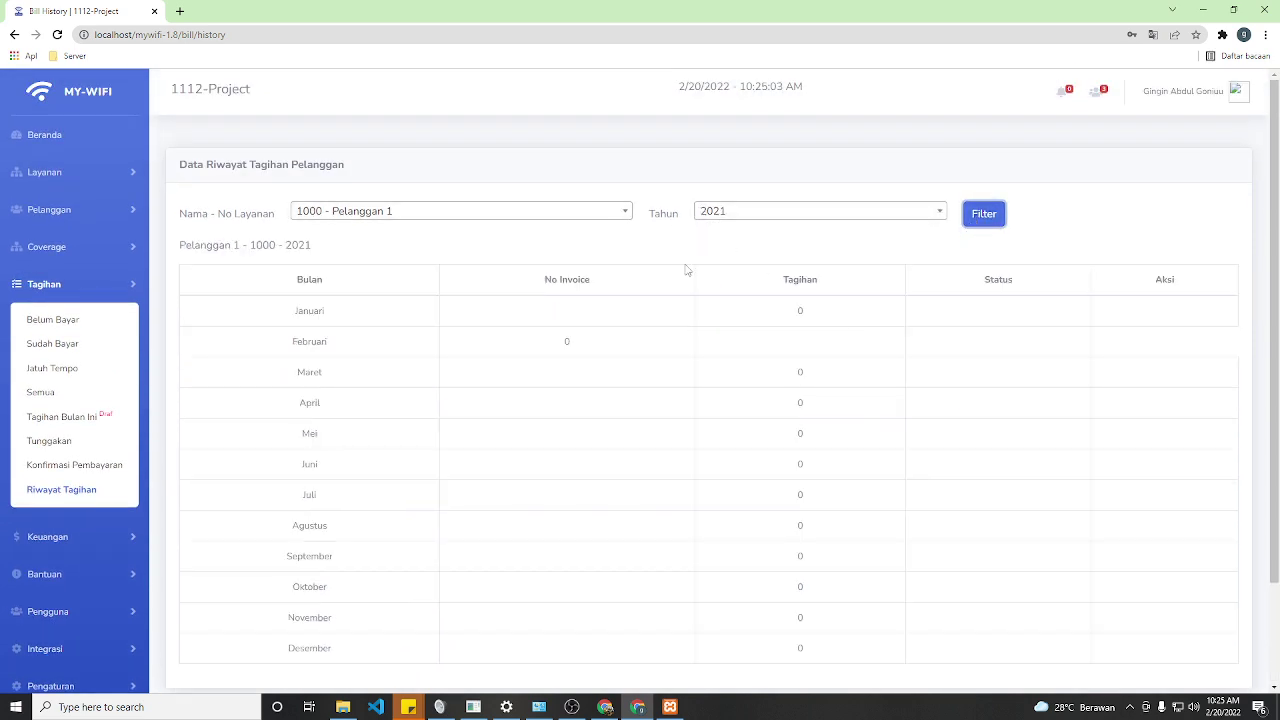
{"action": "left_click", "coordinate": [703, 218]}
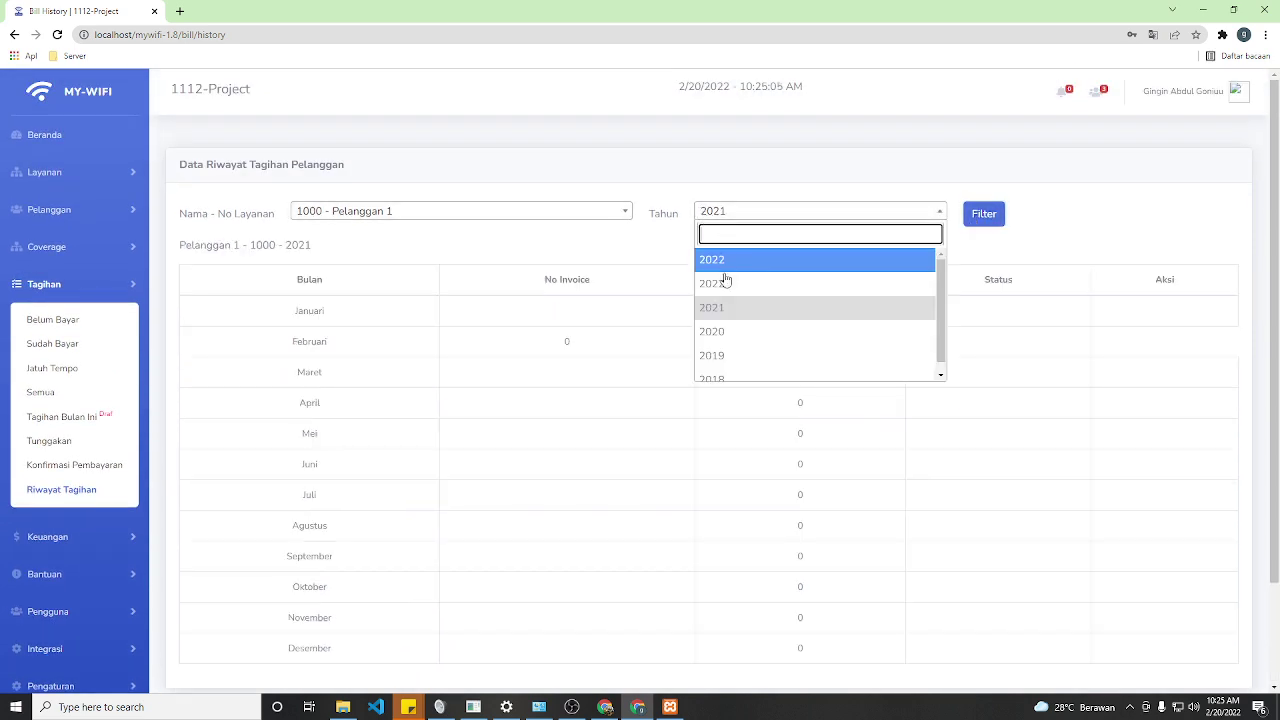
{"action": "left_click", "coordinate": [722, 280]}
{"action": "left_click", "coordinate": [984, 213]}
{"action": "scroll", "coordinate": [520, 298], "scroll_direction": "down", "scroll_amount": 2}
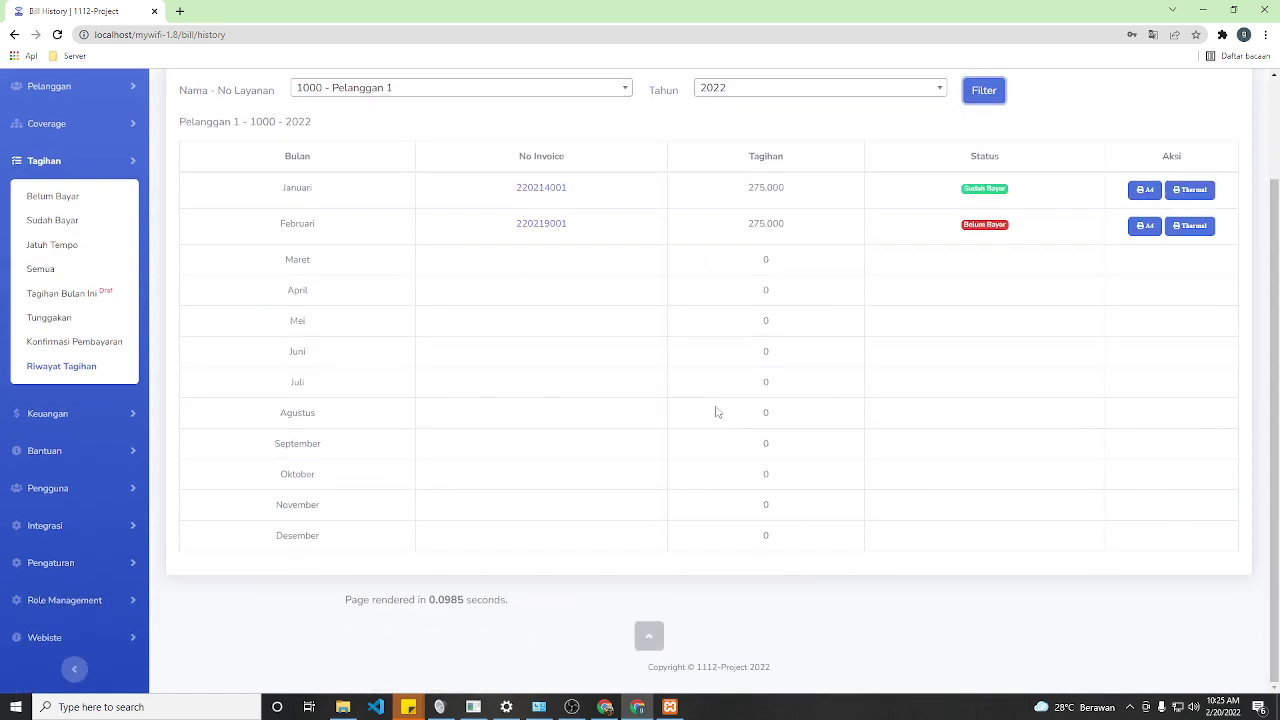
{"action": "scroll", "coordinate": [596, 330], "scroll_direction": "up", "scroll_amount": 2}
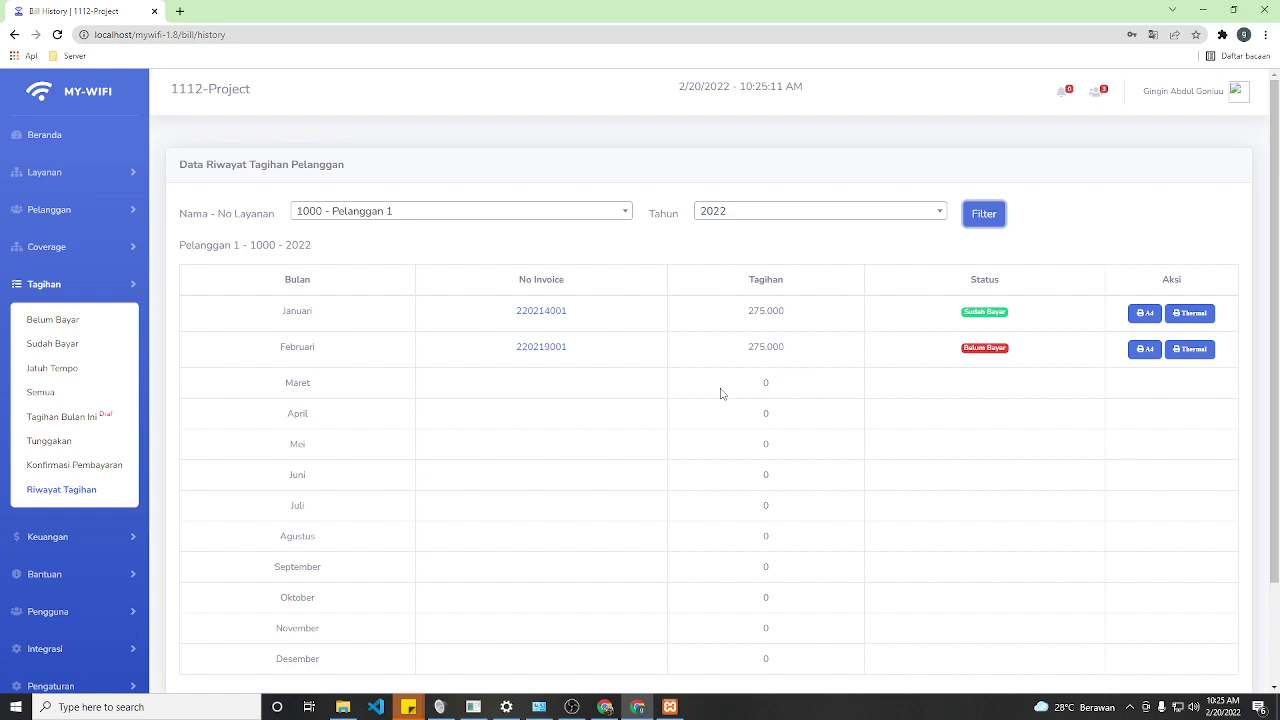
- On the Beranda dashboard, select customer 1000 - Pelanggan 1 - Aktif to show its 275.000 unpaid bill
{"action": "left_click", "coordinate": [34, 134]}
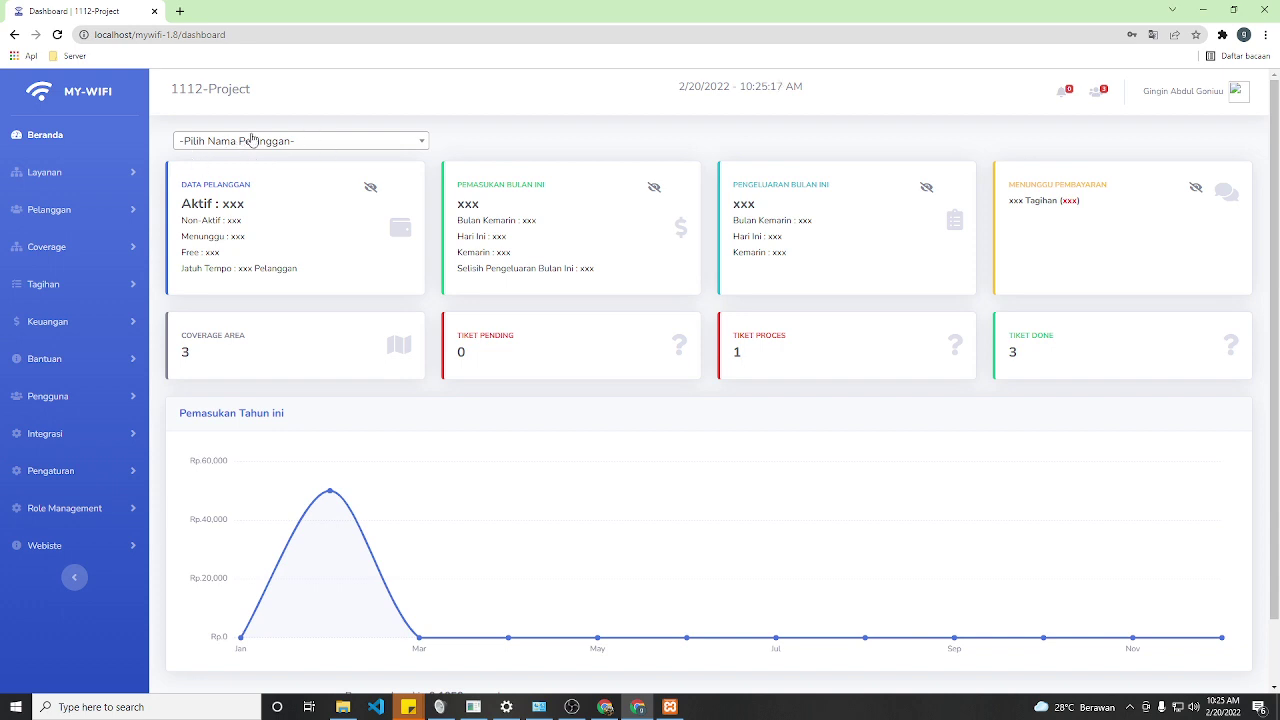
{"action": "left_click", "coordinate": [236, 146]}
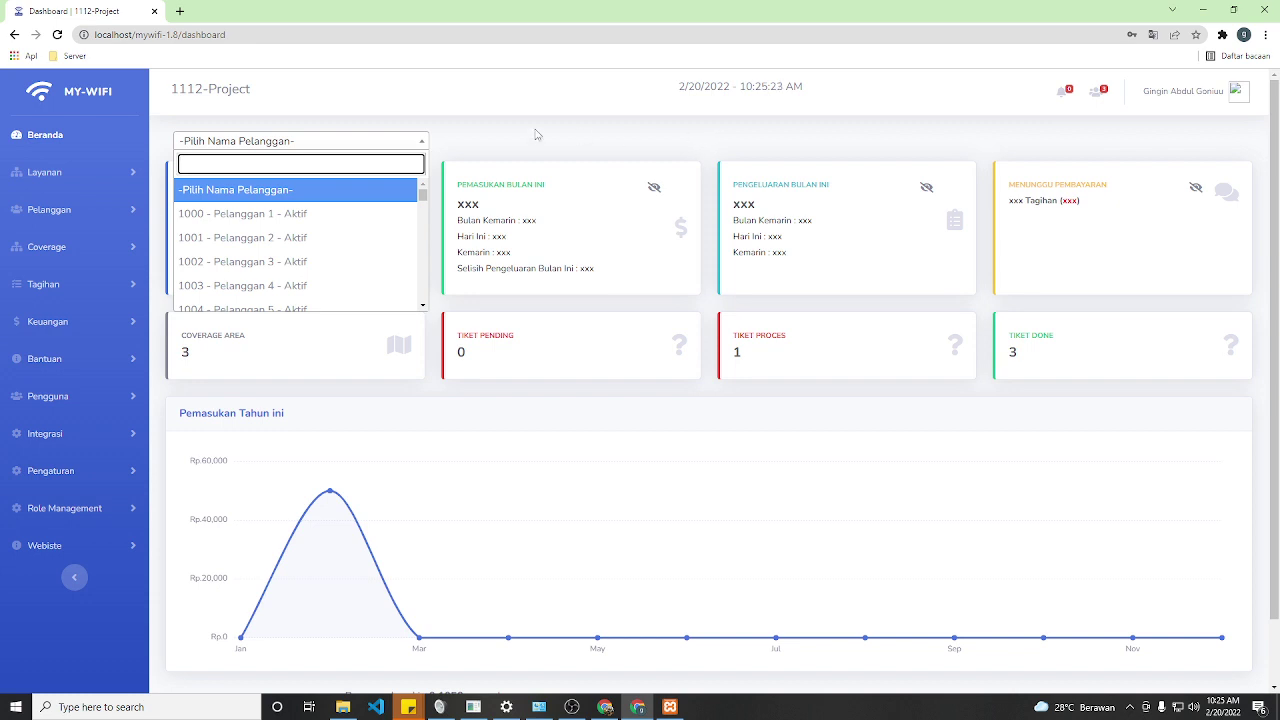
{"action": "type", "text": "1000"}
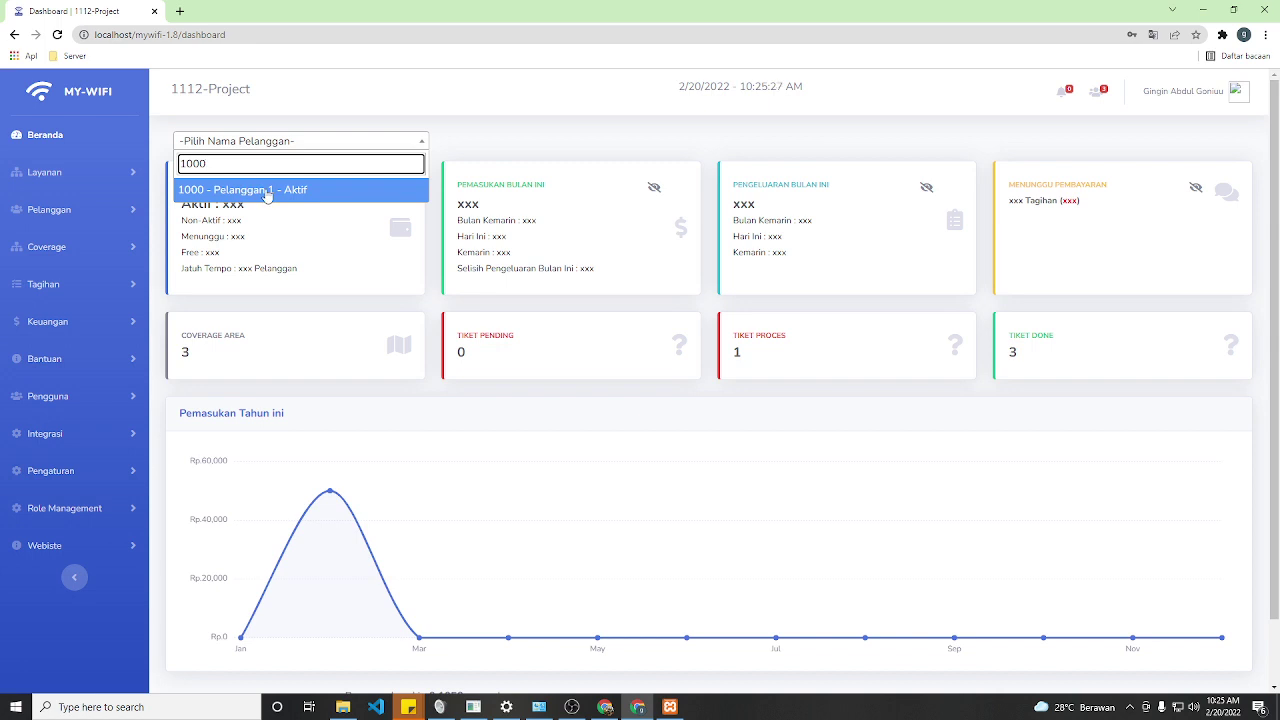
{"action": "left_click", "coordinate": [267, 191]}
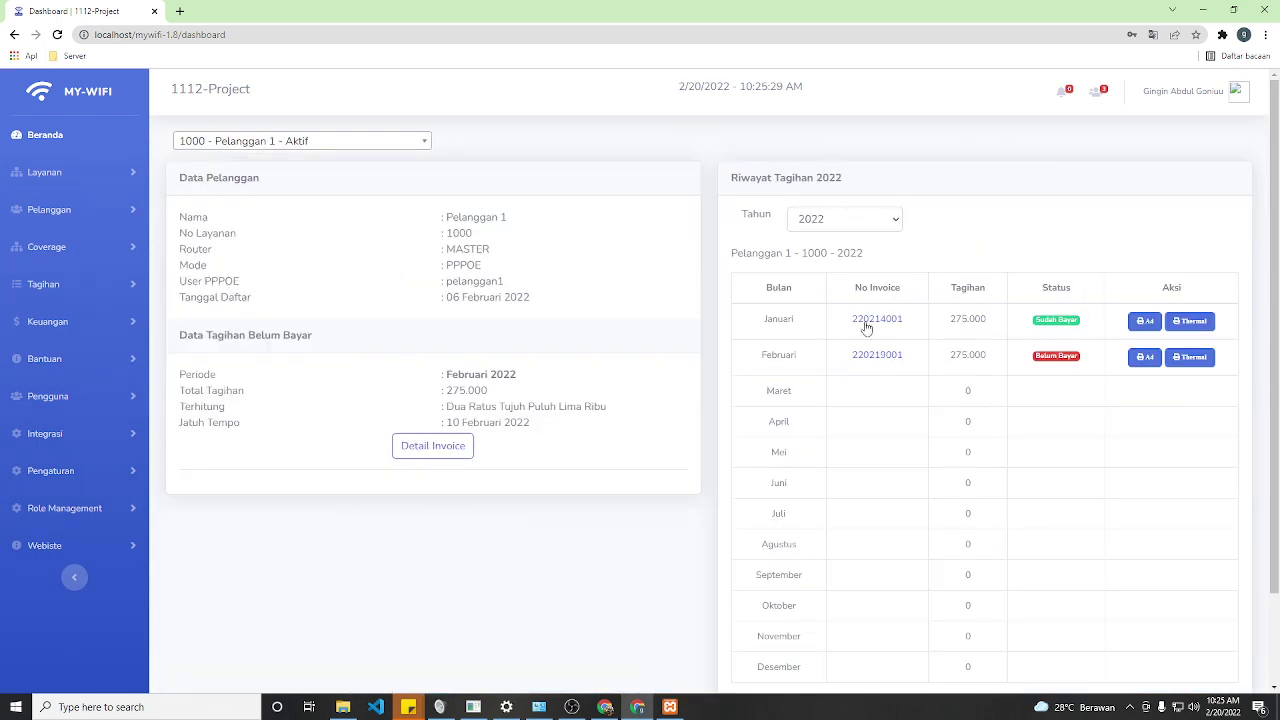
- Switch the customer's billing history year to 2021, then 2020, then 2022
{"action": "left_click", "coordinate": [843, 219]}
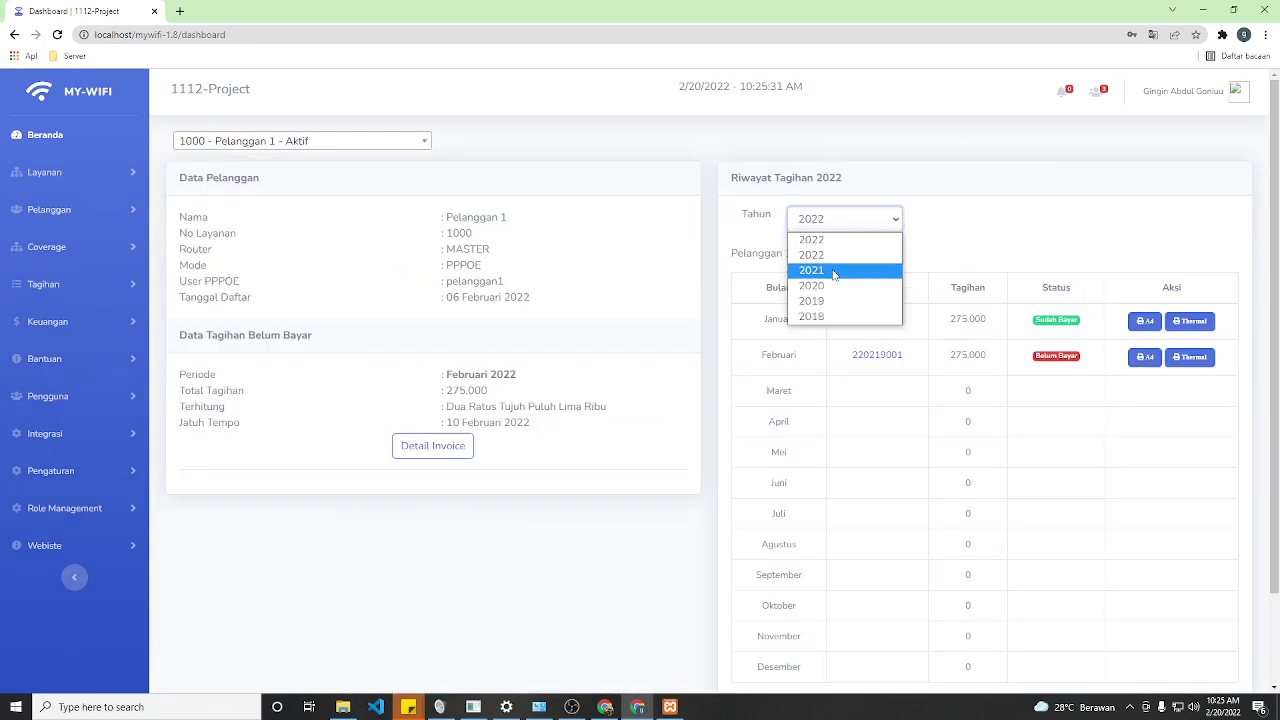
{"action": "left_click", "coordinate": [834, 272]}
{"action": "left_click", "coordinate": [829, 216]}
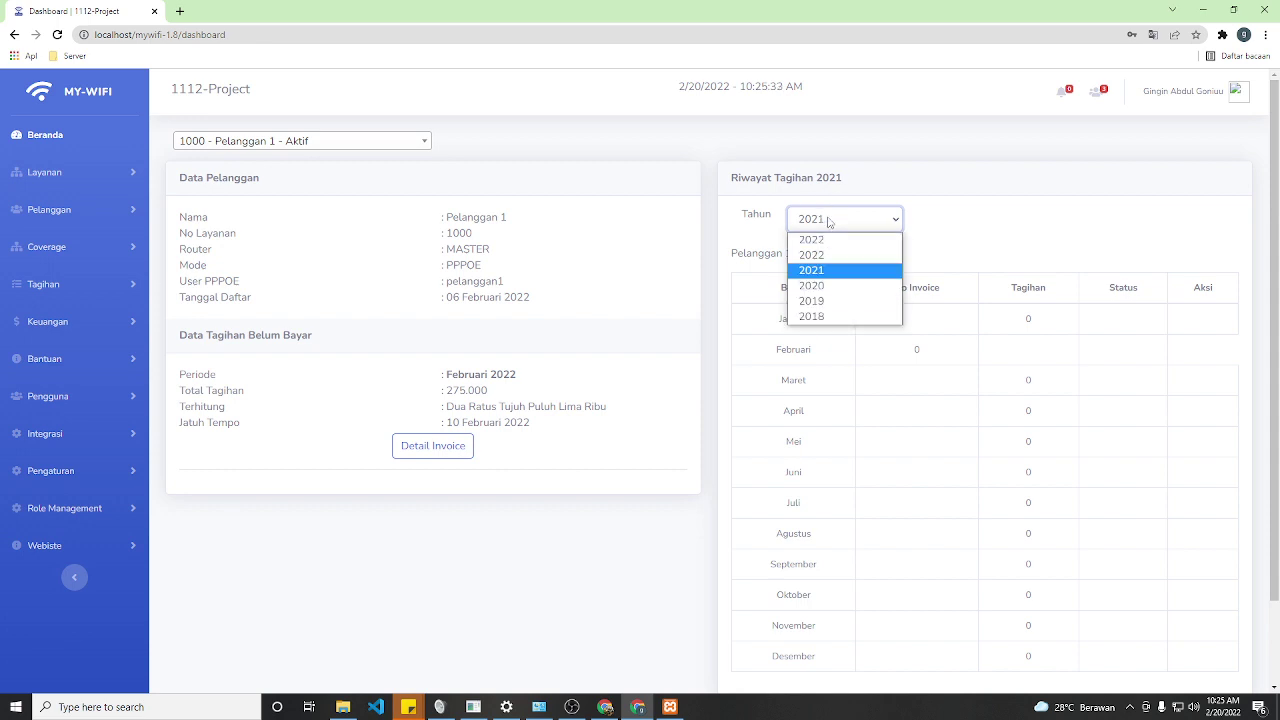
{"action": "left_click", "coordinate": [830, 289]}
{"action": "left_click", "coordinate": [817, 228]}
{"action": "left_click", "coordinate": [815, 255]}
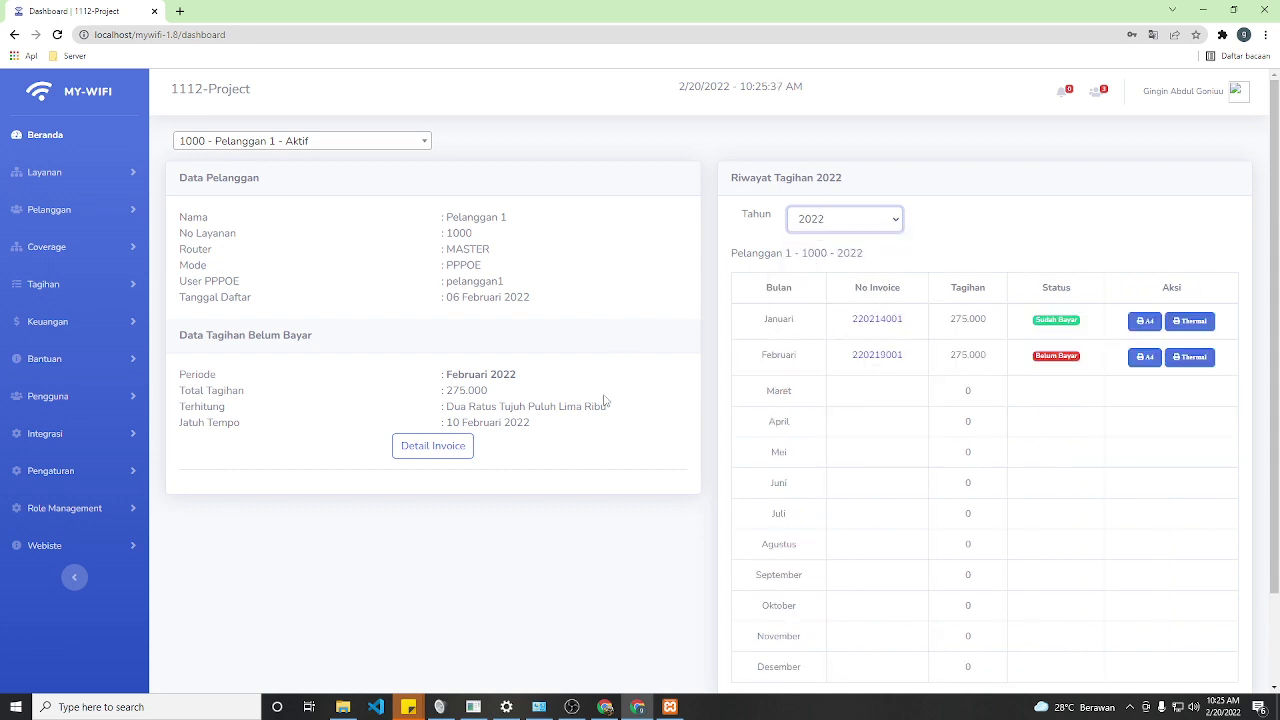
- Highlight the unpaid bill text, then open the February 2022 unpaid invoice's Detail Invoice
{"action": "left_click_drag", "start_coordinate": [171, 352], "coordinate": [363, 355]}
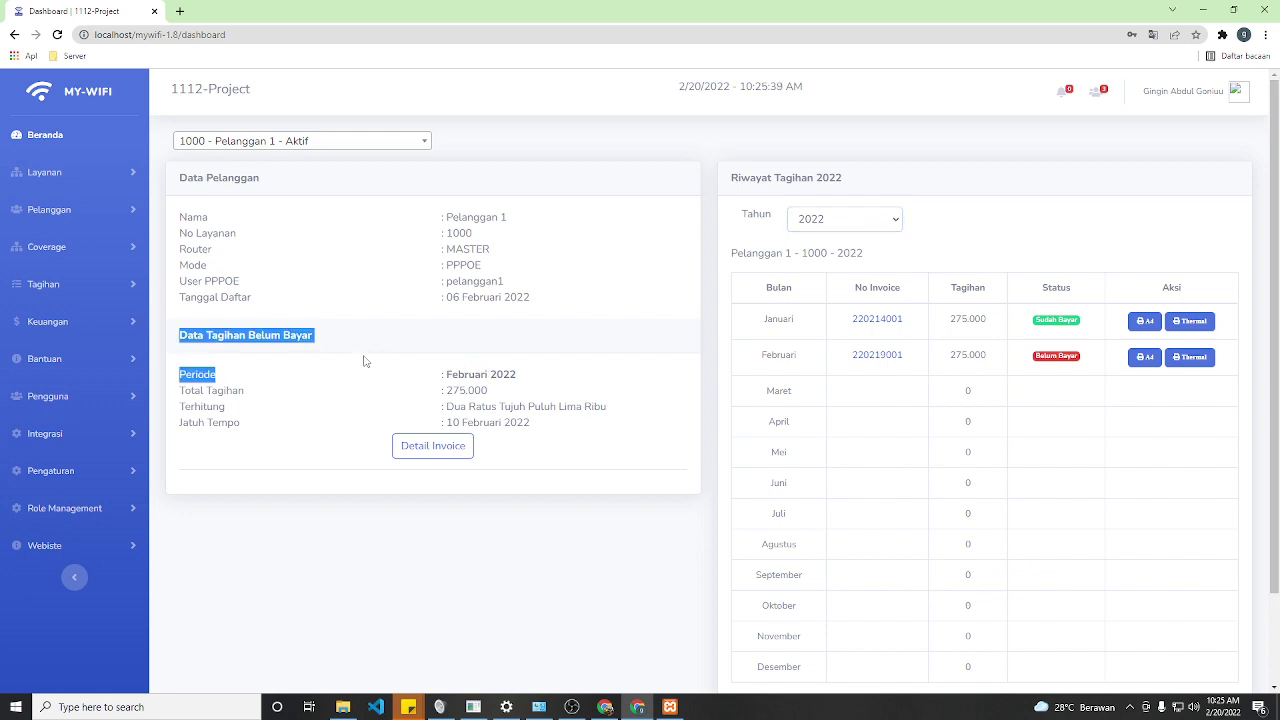
{"action": "left_click", "coordinate": [355, 351]}
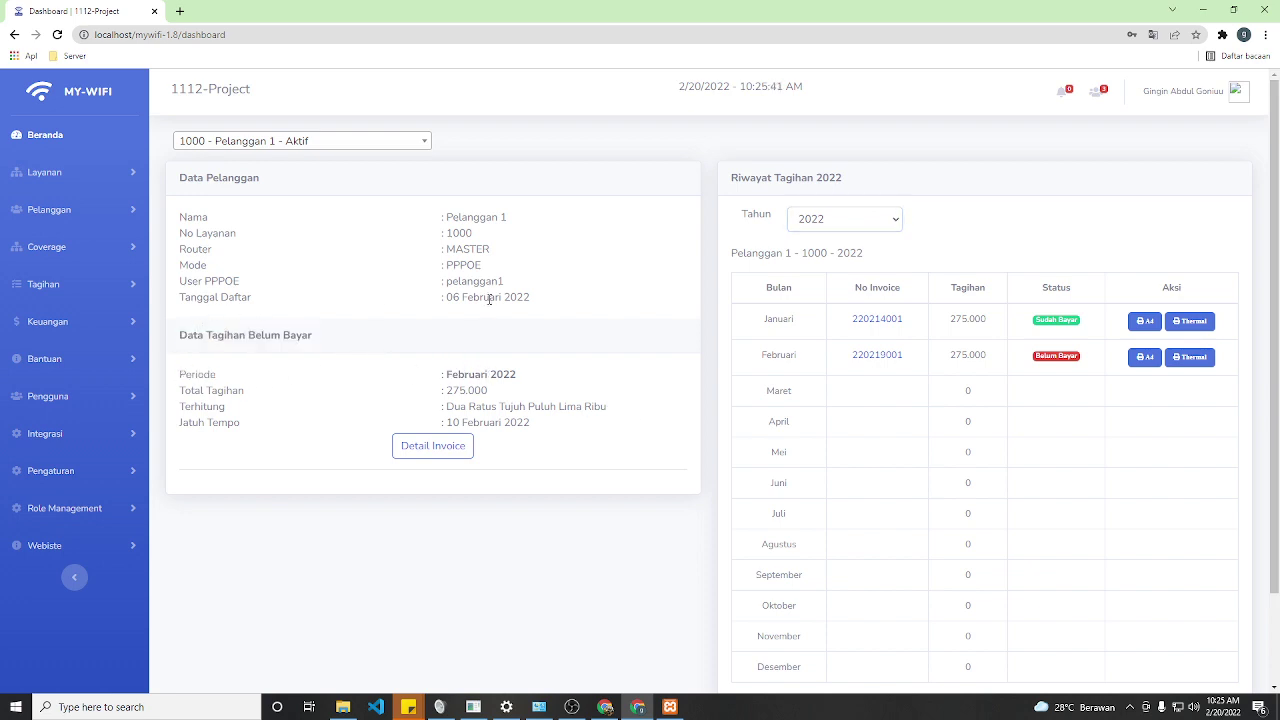
{"action": "left_click_drag", "start_coordinate": [446, 297], "coordinate": [512, 297]}
{"action": "left_click", "coordinate": [230, 343]}
{"action": "left_click_drag", "start_coordinate": [172, 331], "coordinate": [479, 338]}
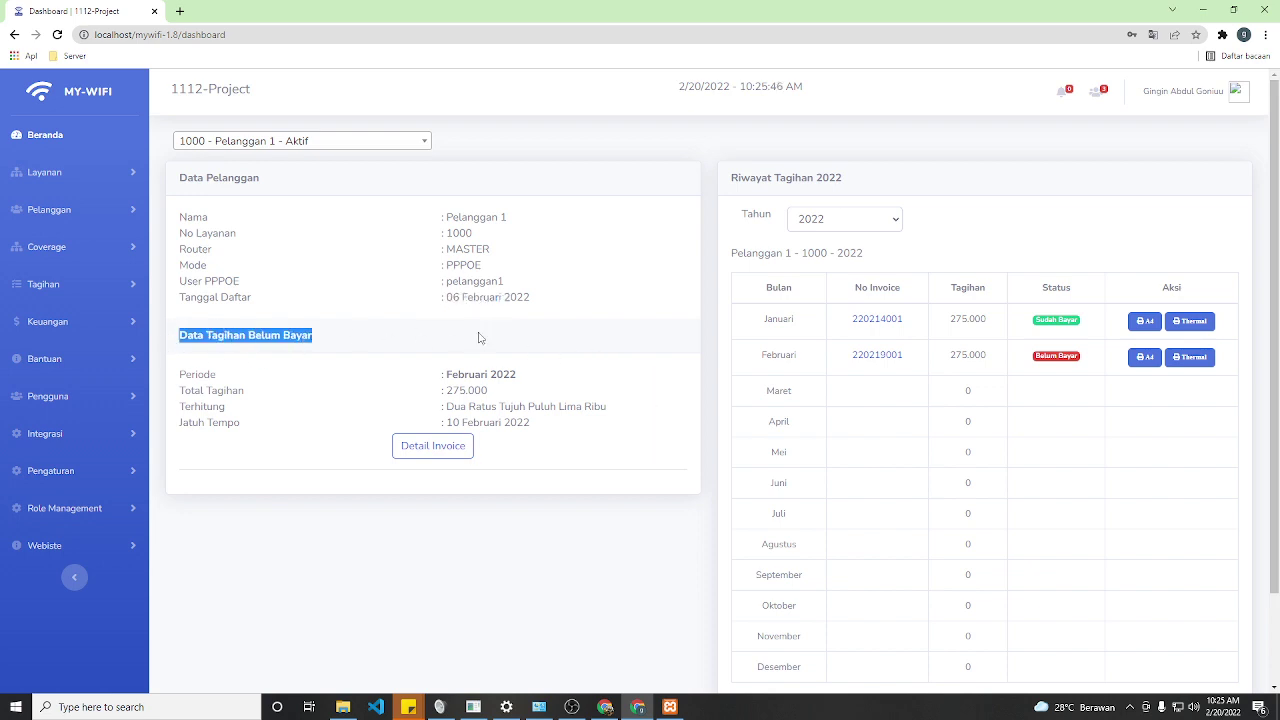
{"action": "left_click", "coordinate": [599, 344]}
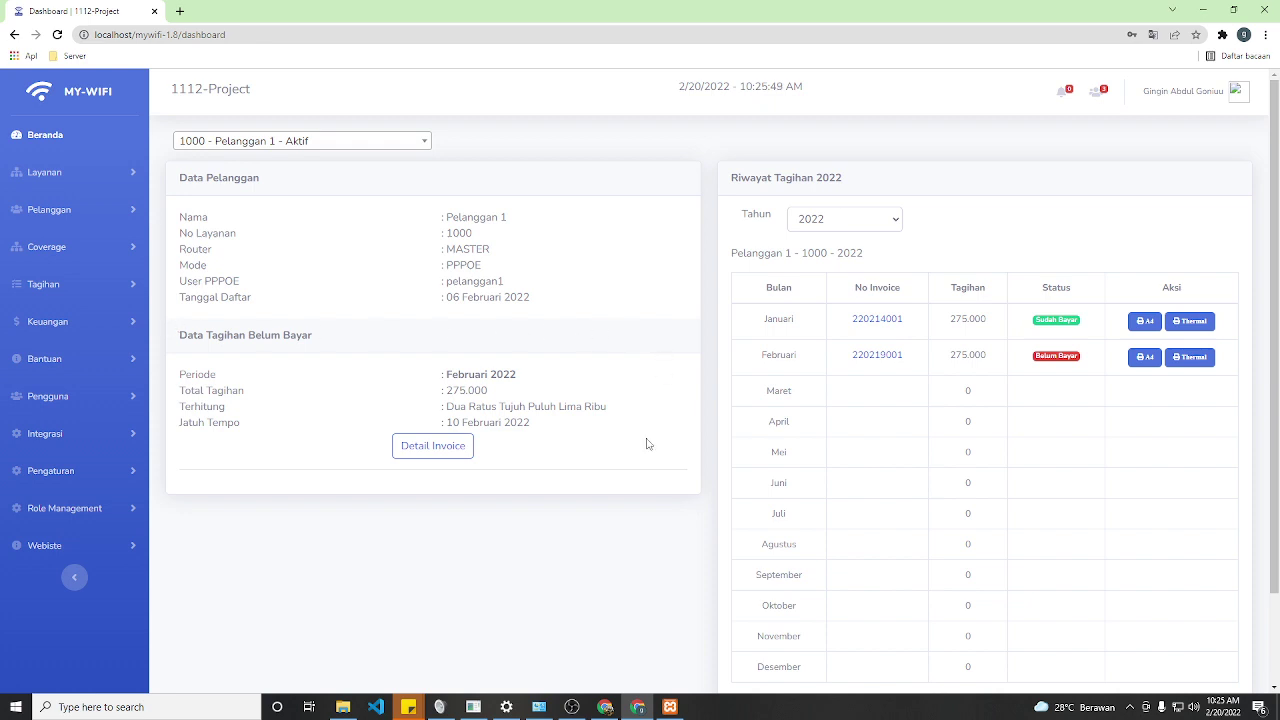
{"action": "scroll", "coordinate": [647, 443], "scroll_direction": "down", "scroll_amount": 2}
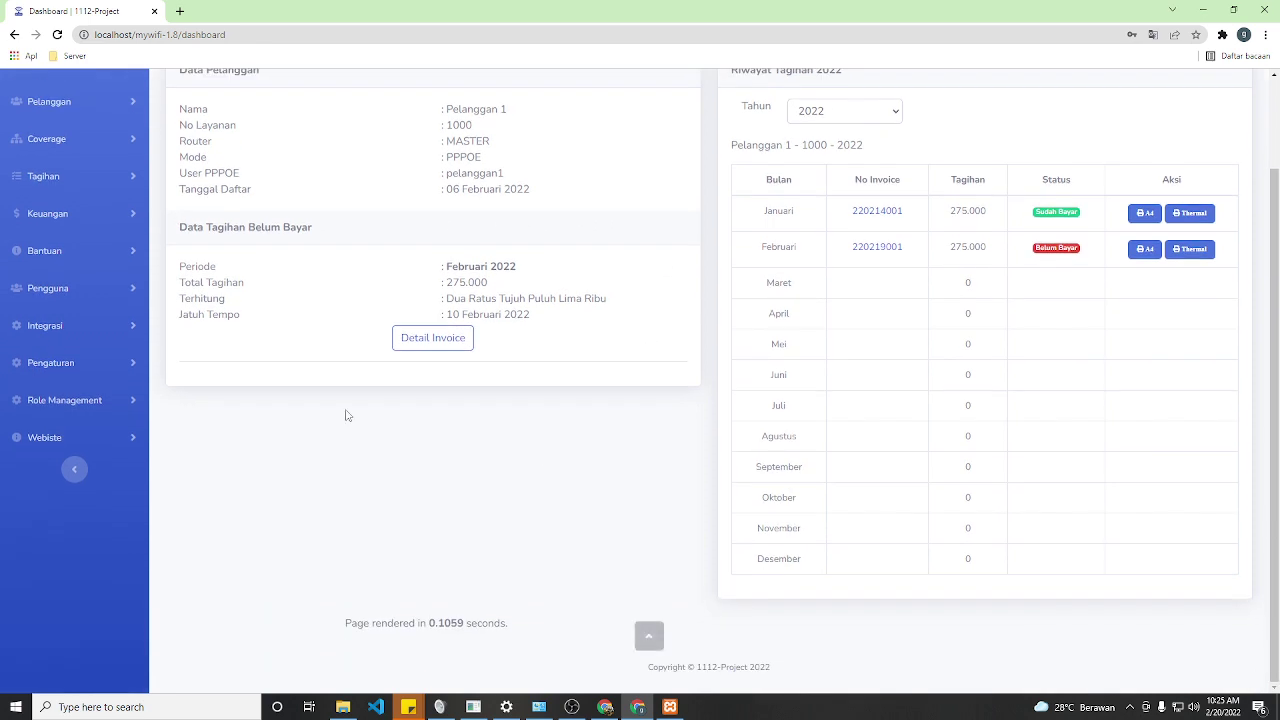
{"action": "left_click", "coordinate": [429, 345]}
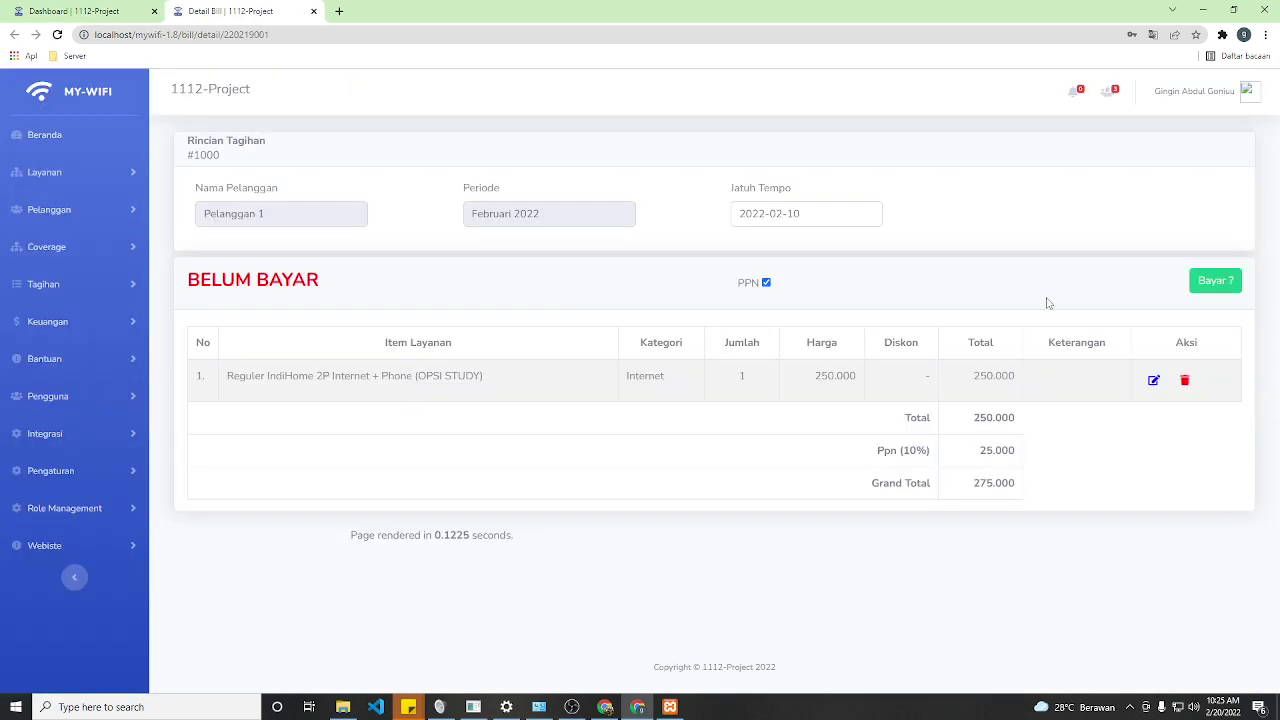
- Start confirming payment for bill #1000 with method Cash and category Tagihan
{"action": "left_click", "coordinate": [1215, 280]}
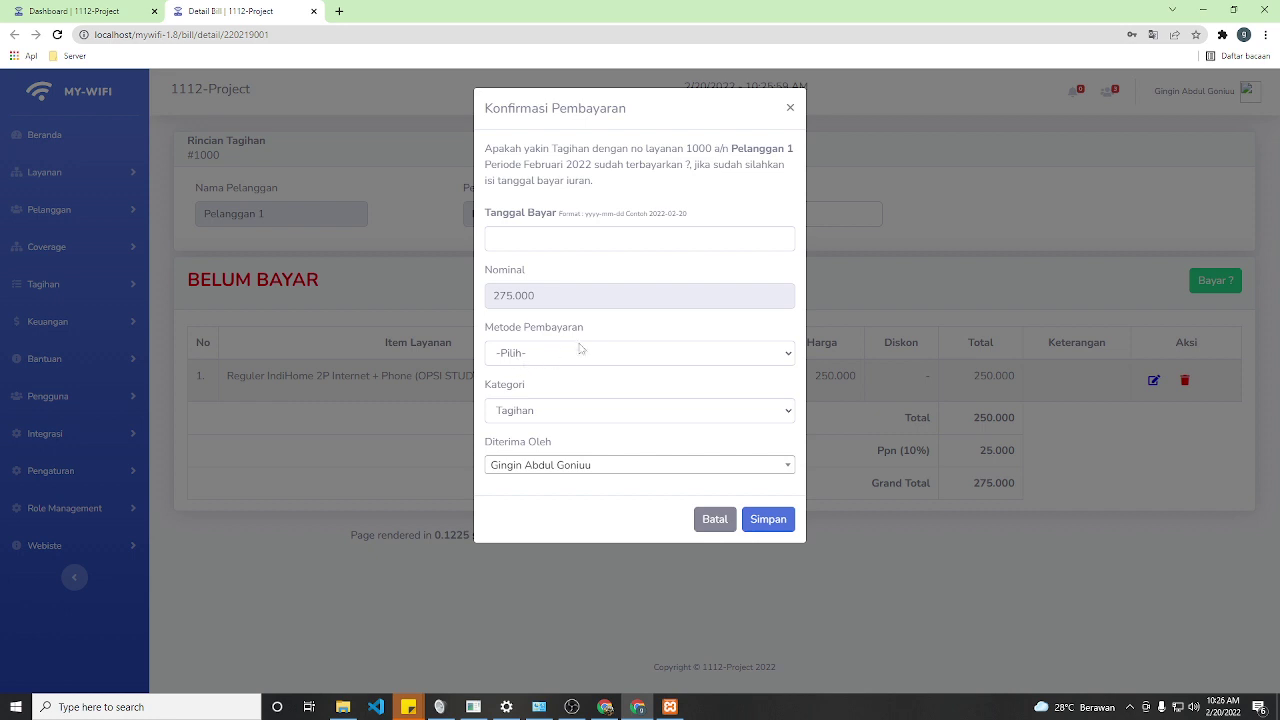
{"action": "left_click", "coordinate": [523, 245]}
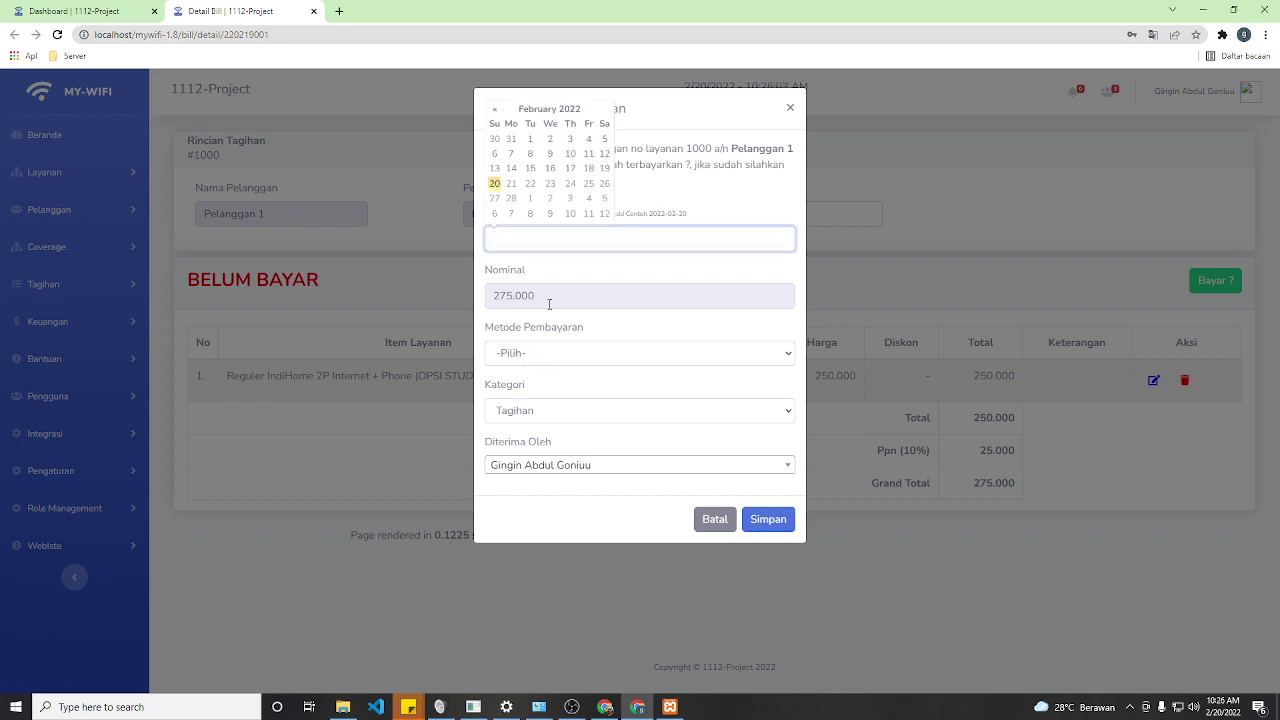
{"action": "left_click", "coordinate": [517, 297]}
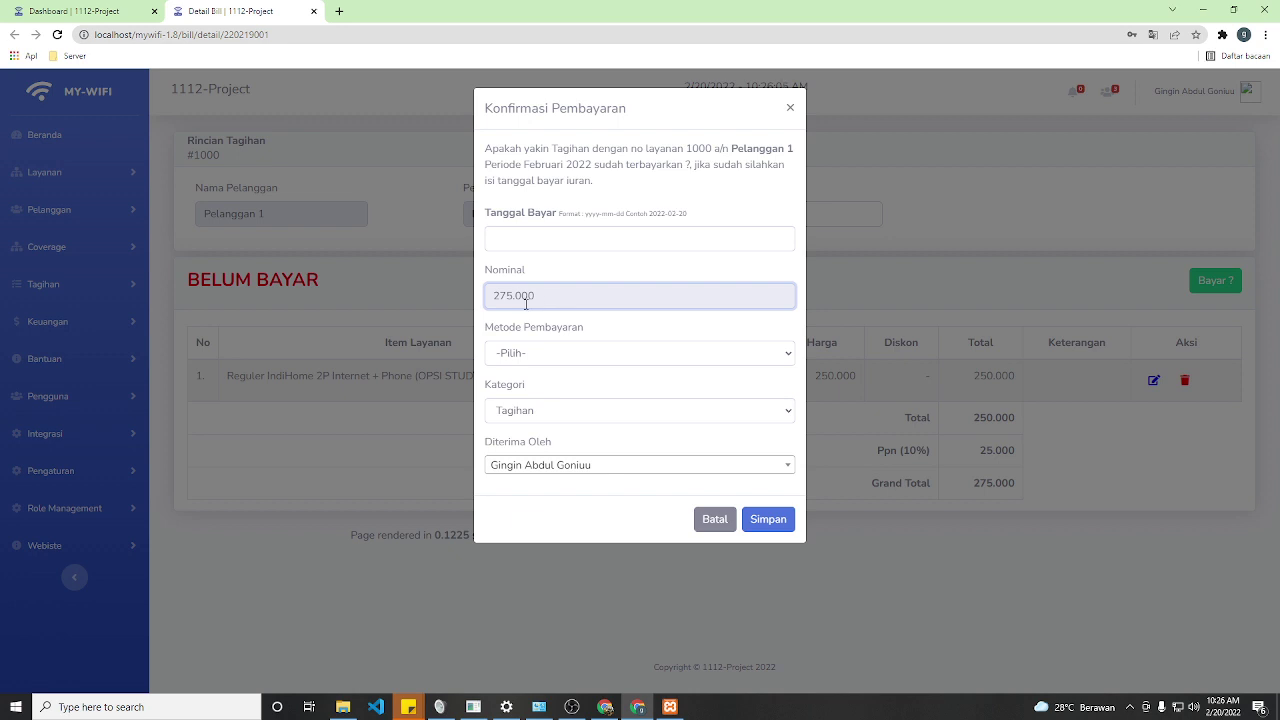
{"action": "left_click", "coordinate": [549, 358]}
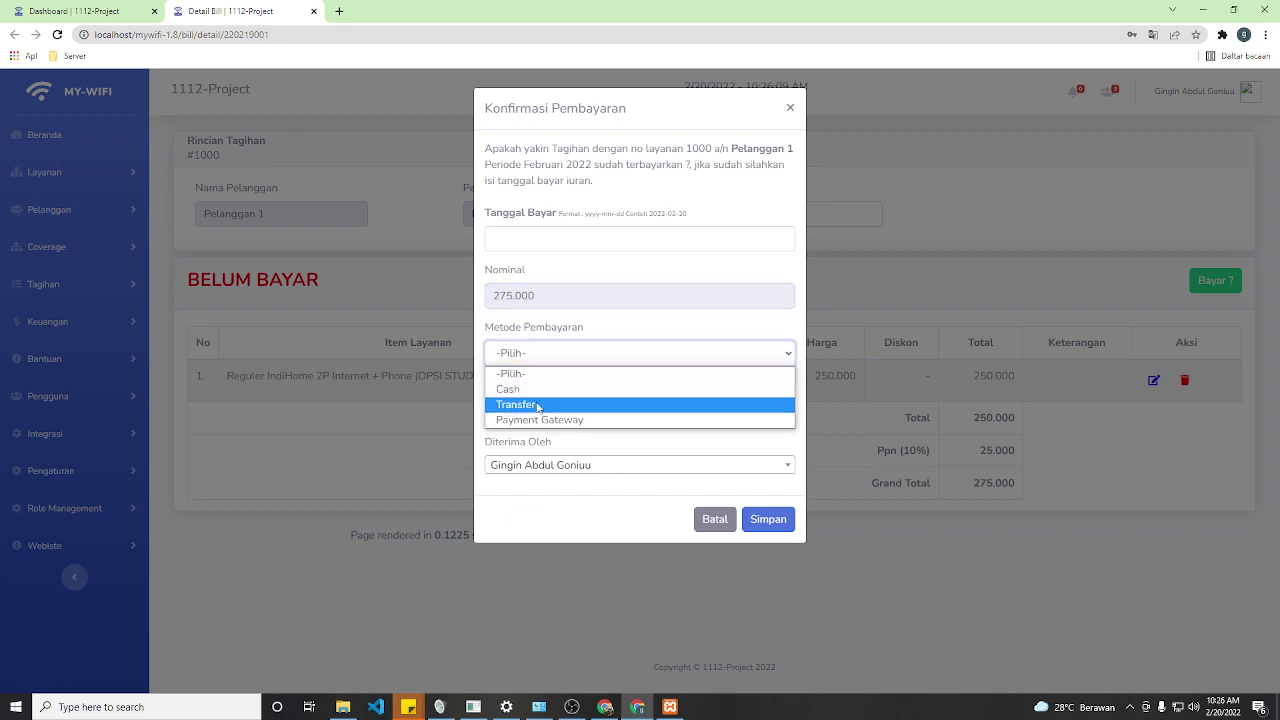
{"action": "left_click", "coordinate": [526, 391]}
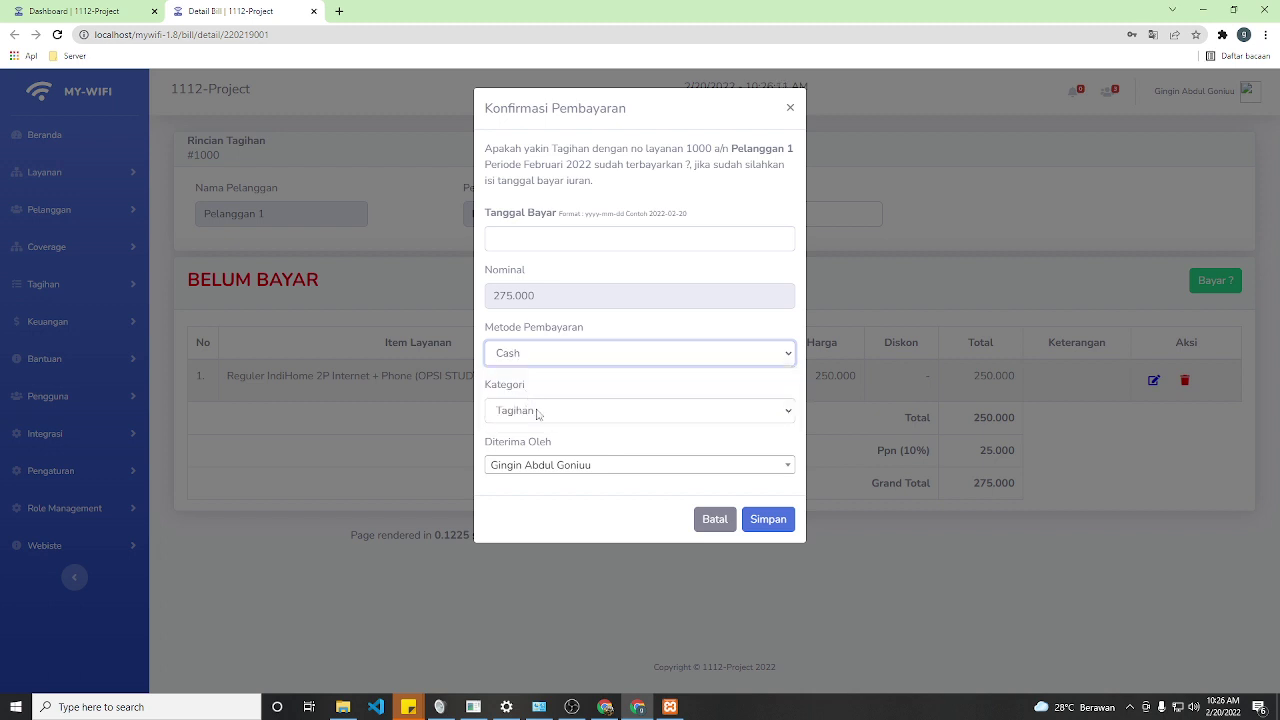
{"action": "left_click", "coordinate": [535, 413]}
{"action": "left_click", "coordinate": [514, 431]}
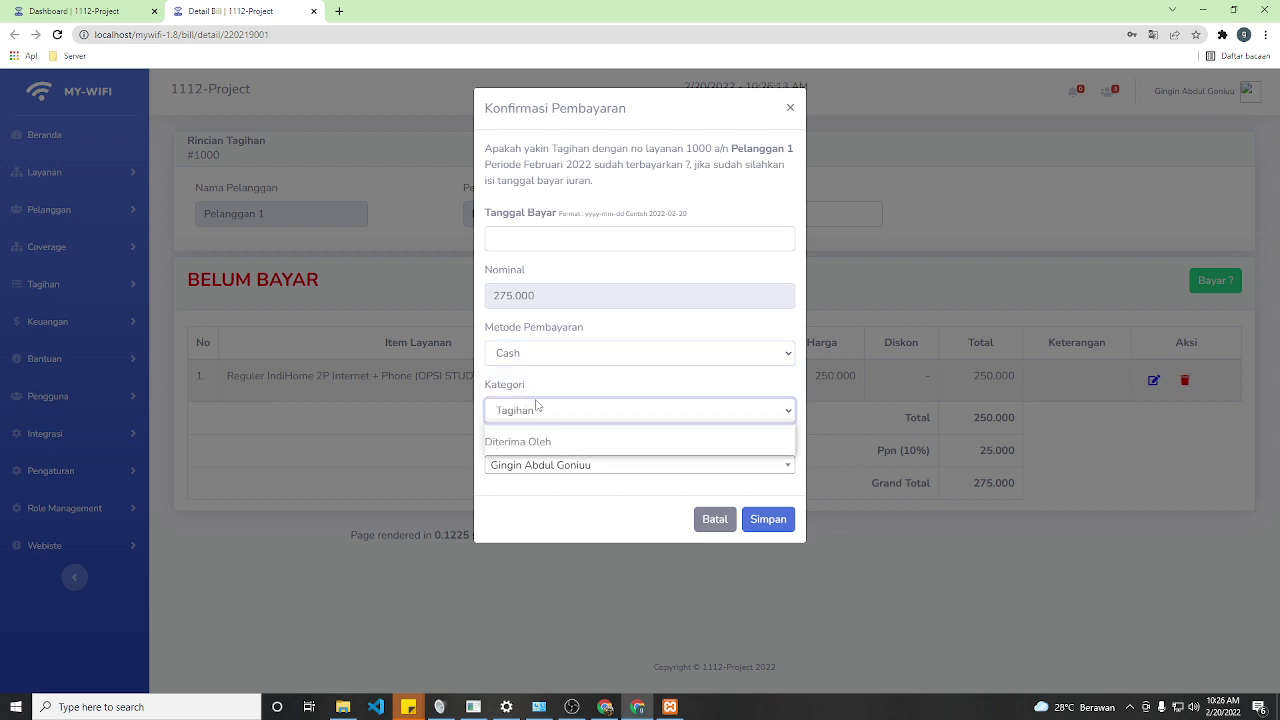
- Set the payment date to 2022-02-20 and the receiver to Operator 1
{"action": "left_click", "coordinate": [521, 466]}
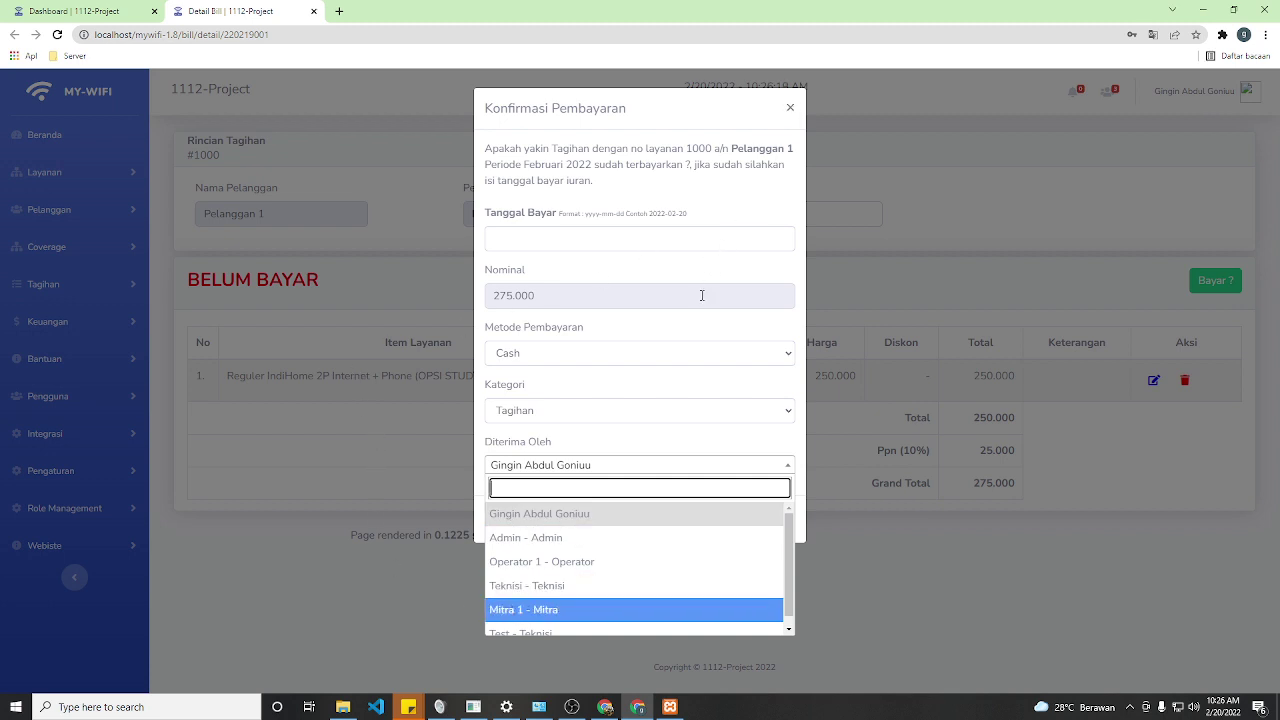
{"action": "left_click", "coordinate": [550, 515]}
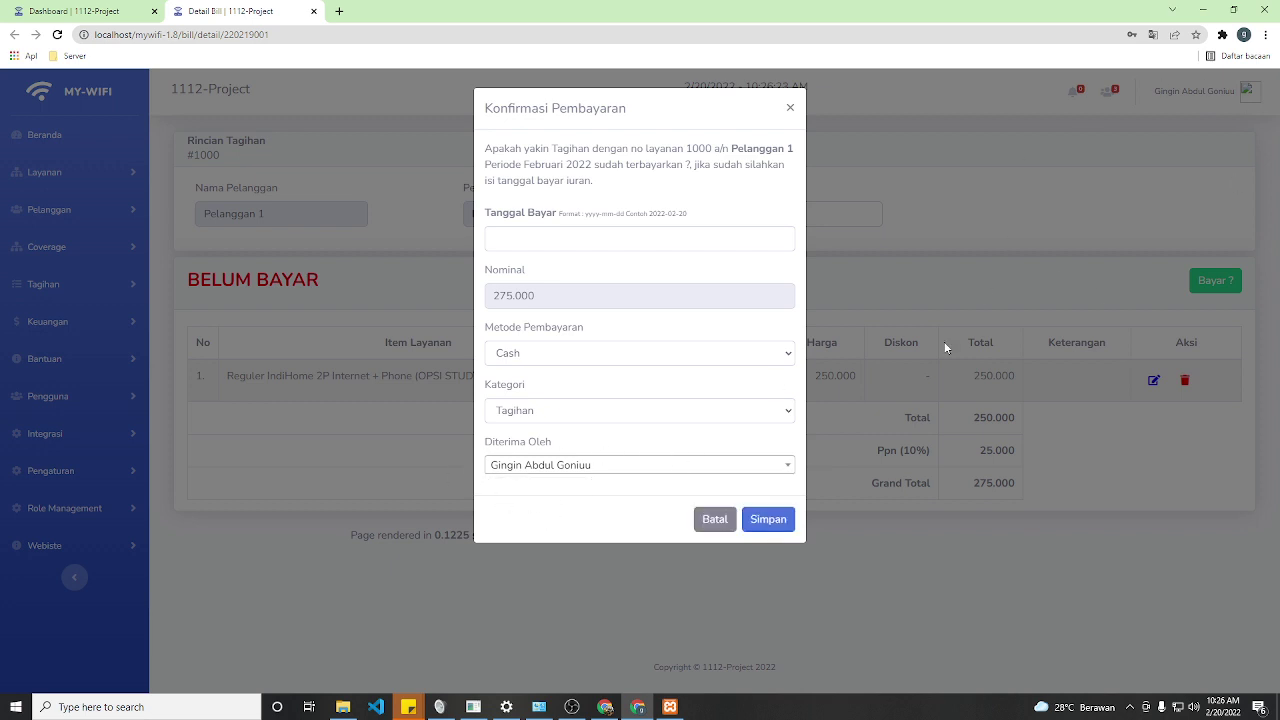
{"action": "left_click", "coordinate": [532, 466]}
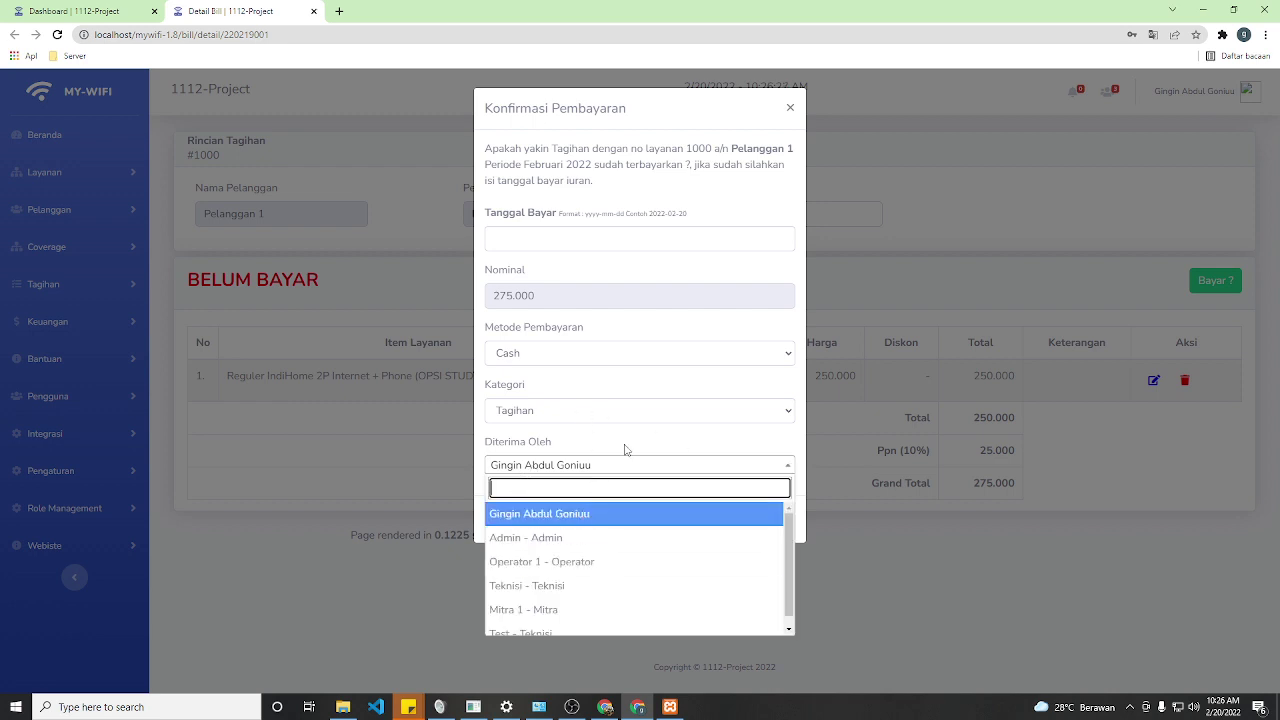
{"action": "left_click", "coordinate": [591, 445]}
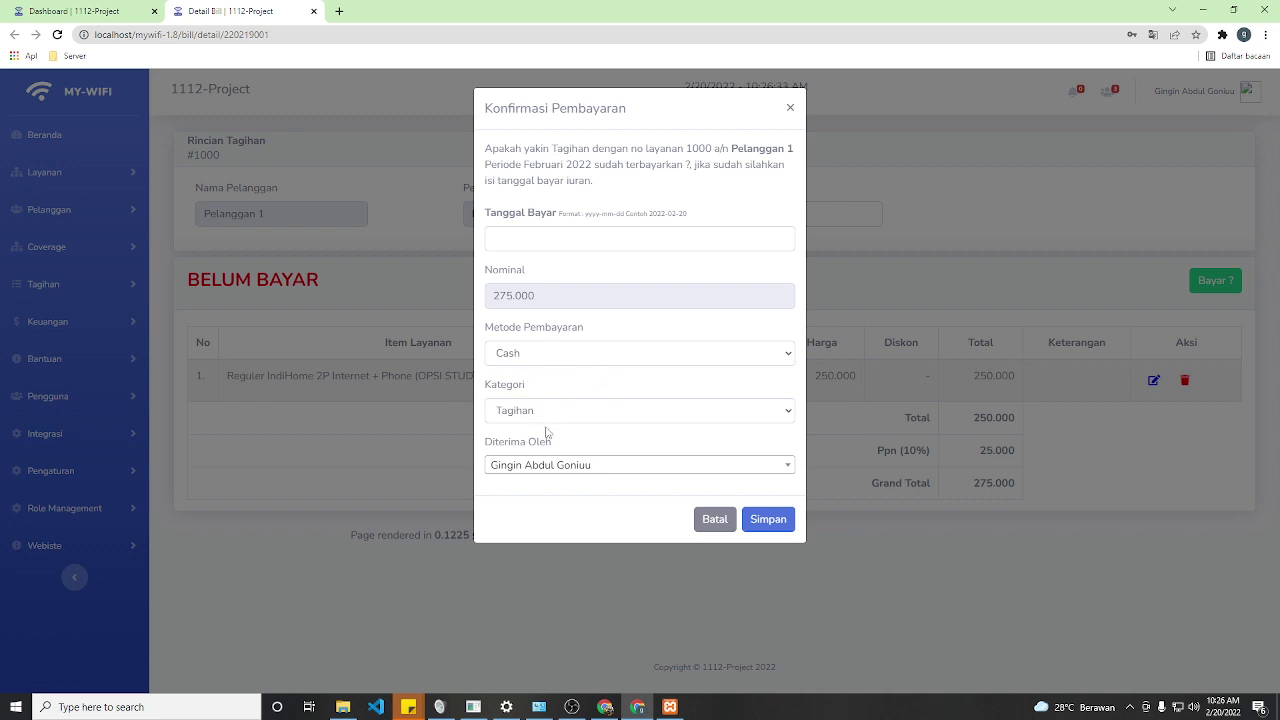
{"action": "left_click", "coordinate": [522, 236]}
{"action": "left_click", "coordinate": [495, 184]}
{"action": "left_click", "coordinate": [538, 465]}
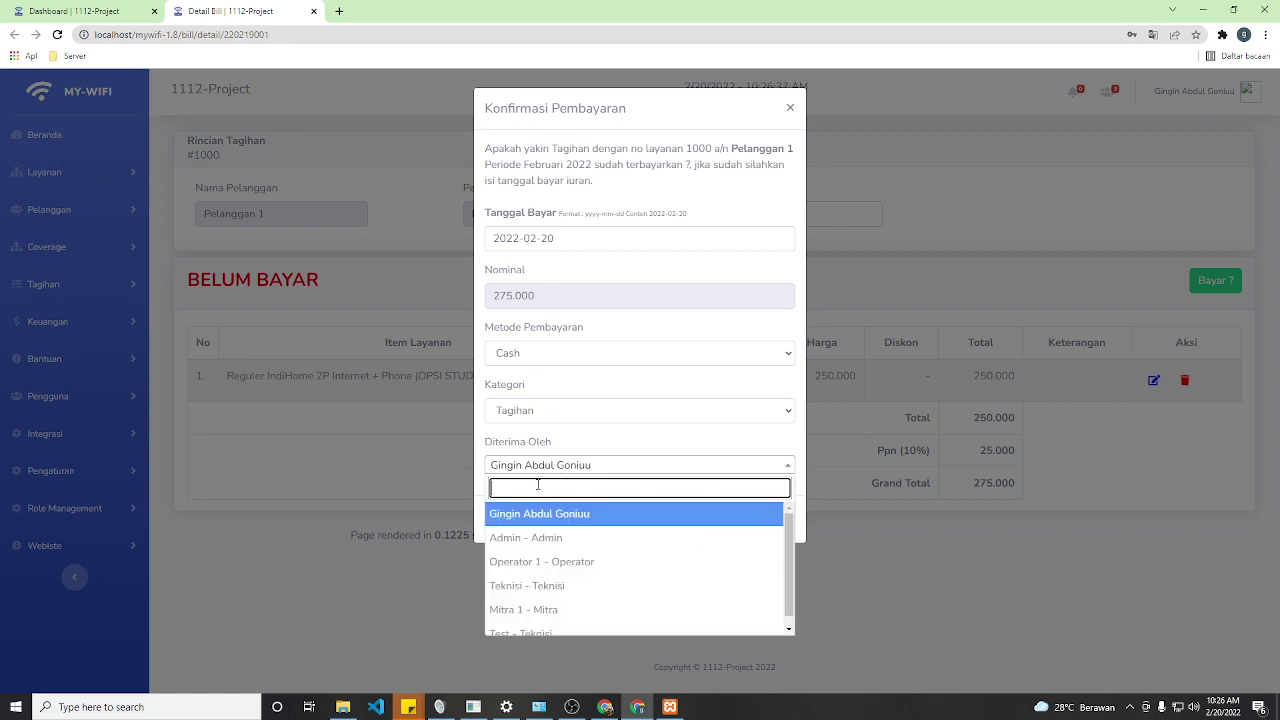
{"action": "left_click", "coordinate": [541, 561]}
- Save the payment confirmation, then change the bill's receiver to Teknisi
{"action": "left_click", "coordinate": [786, 530]}
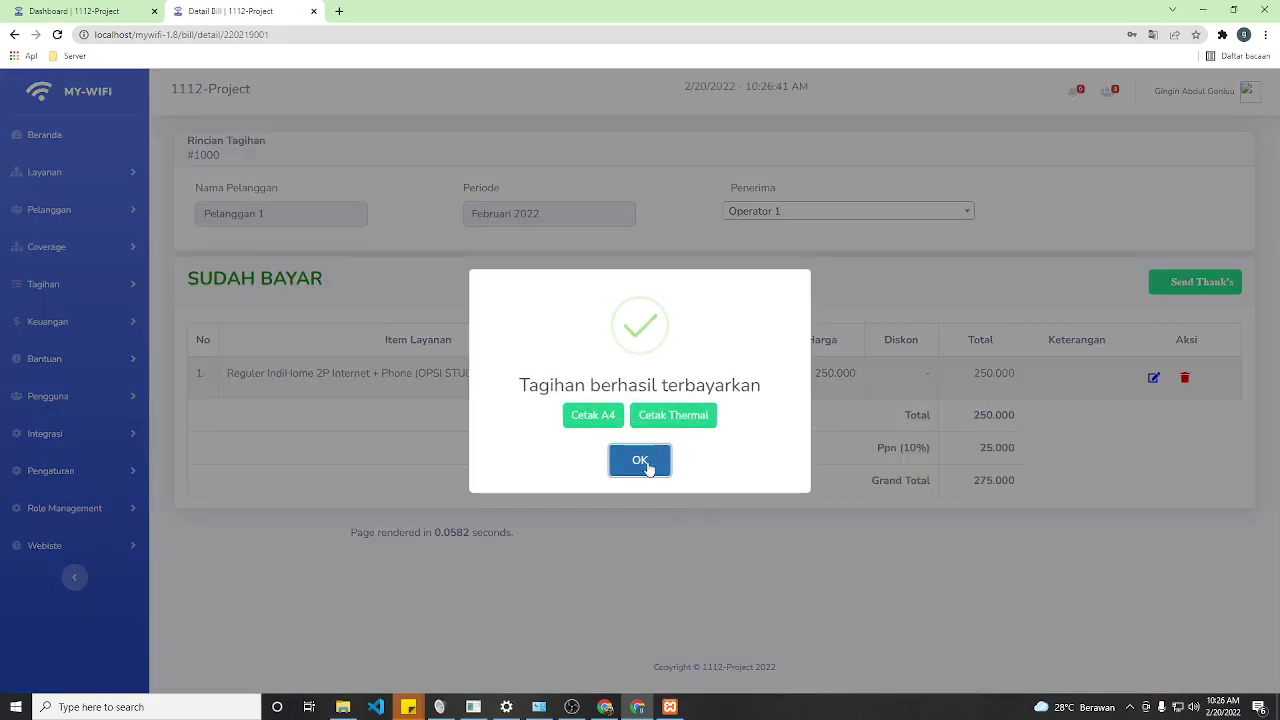
{"action": "left_click", "coordinate": [640, 462]}
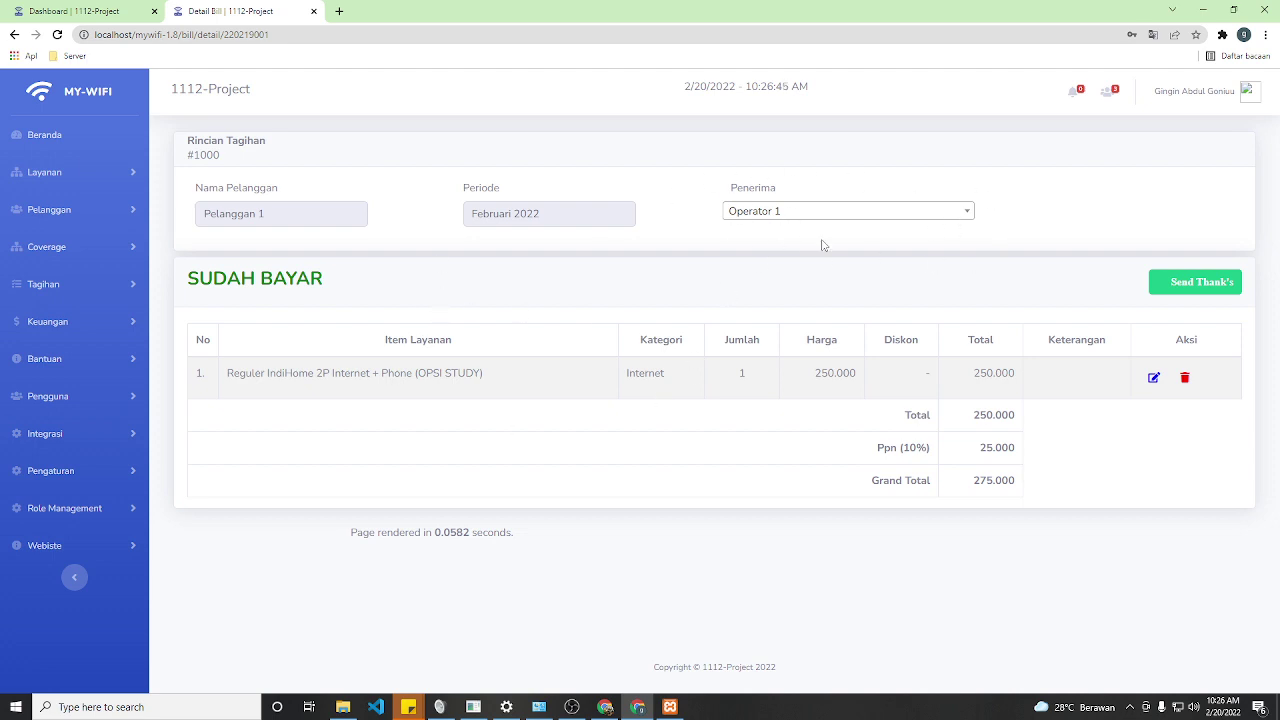
{"action": "left_click", "coordinate": [756, 213]}
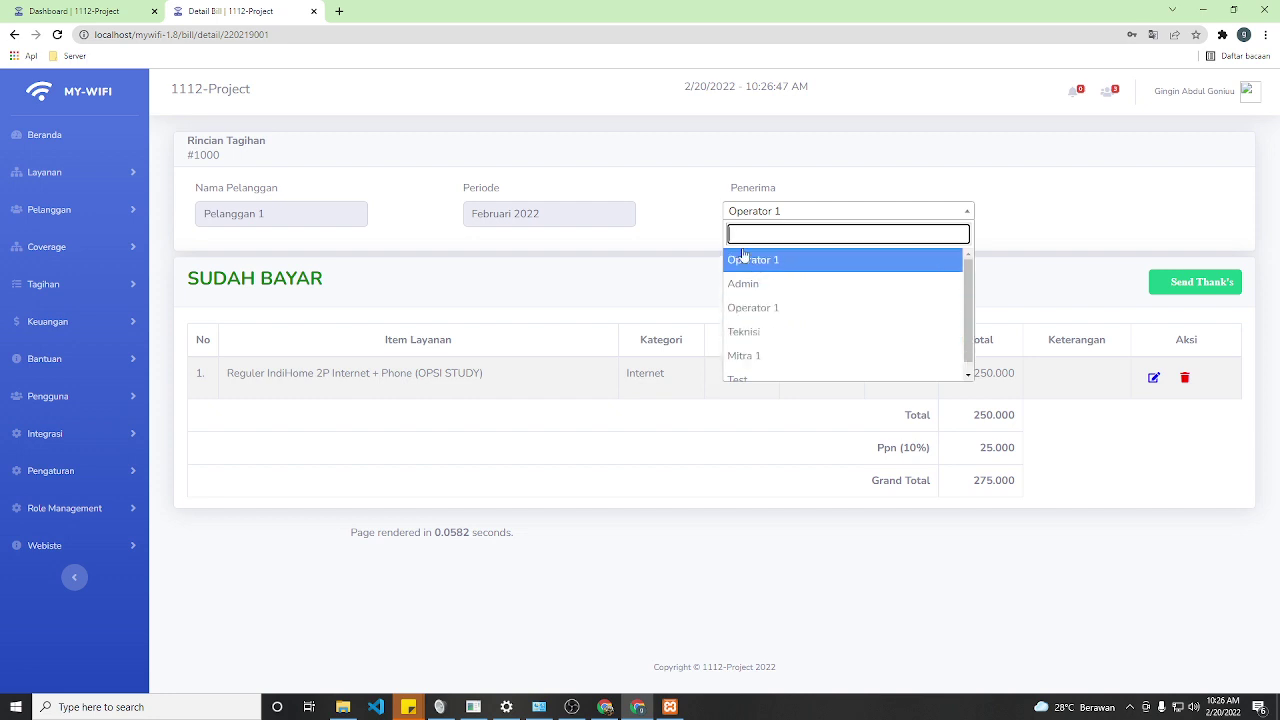
{"action": "scroll", "coordinate": [786, 331], "scroll_direction": "down", "scroll_amount": 1}
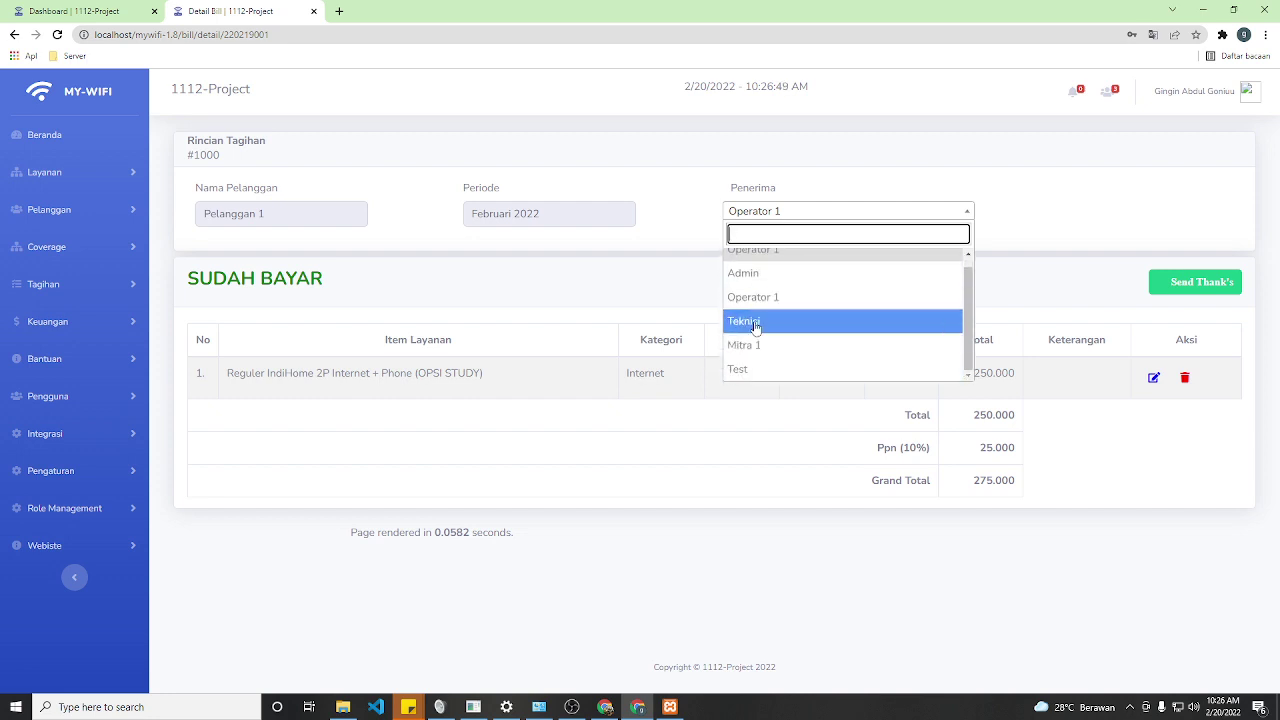
{"action": "left_click", "coordinate": [755, 327]}
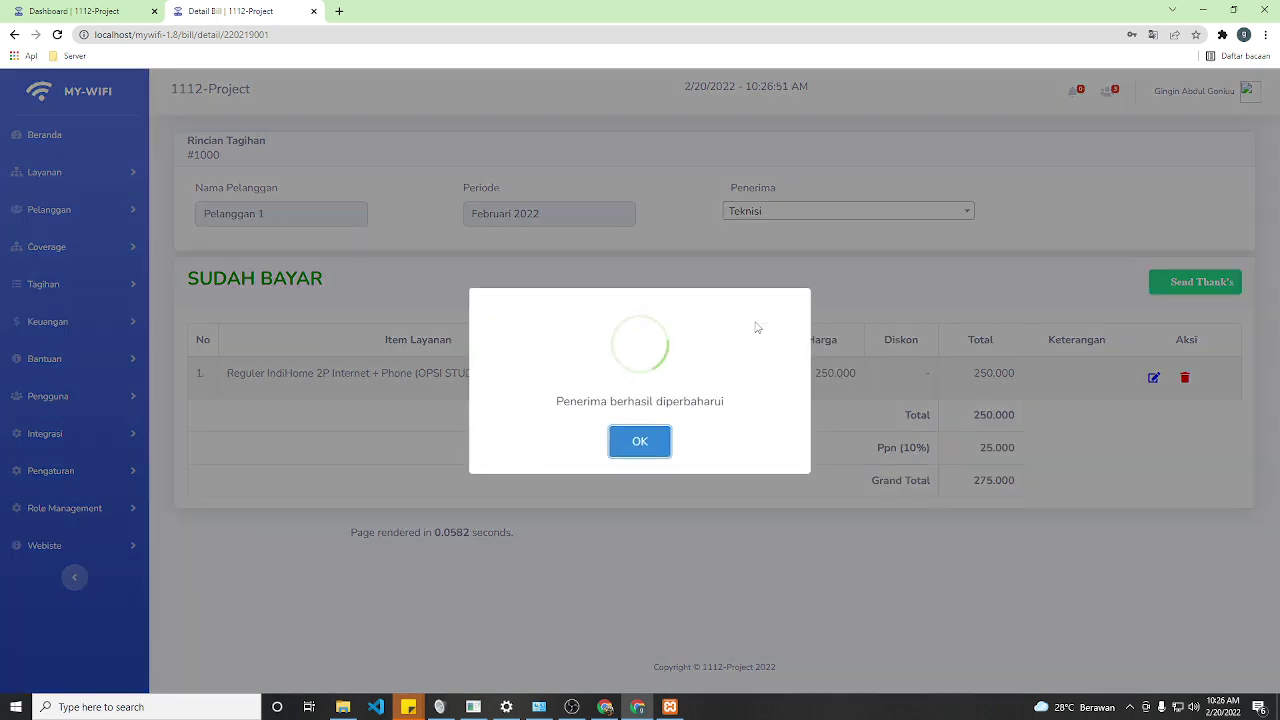
{"action": "left_click", "coordinate": [640, 449]}
- Restore Operator 1 as the bill's receiver and open Keuangan > Rekapitulasi Penerimaan
{"action": "left_click", "coordinate": [760, 214]}
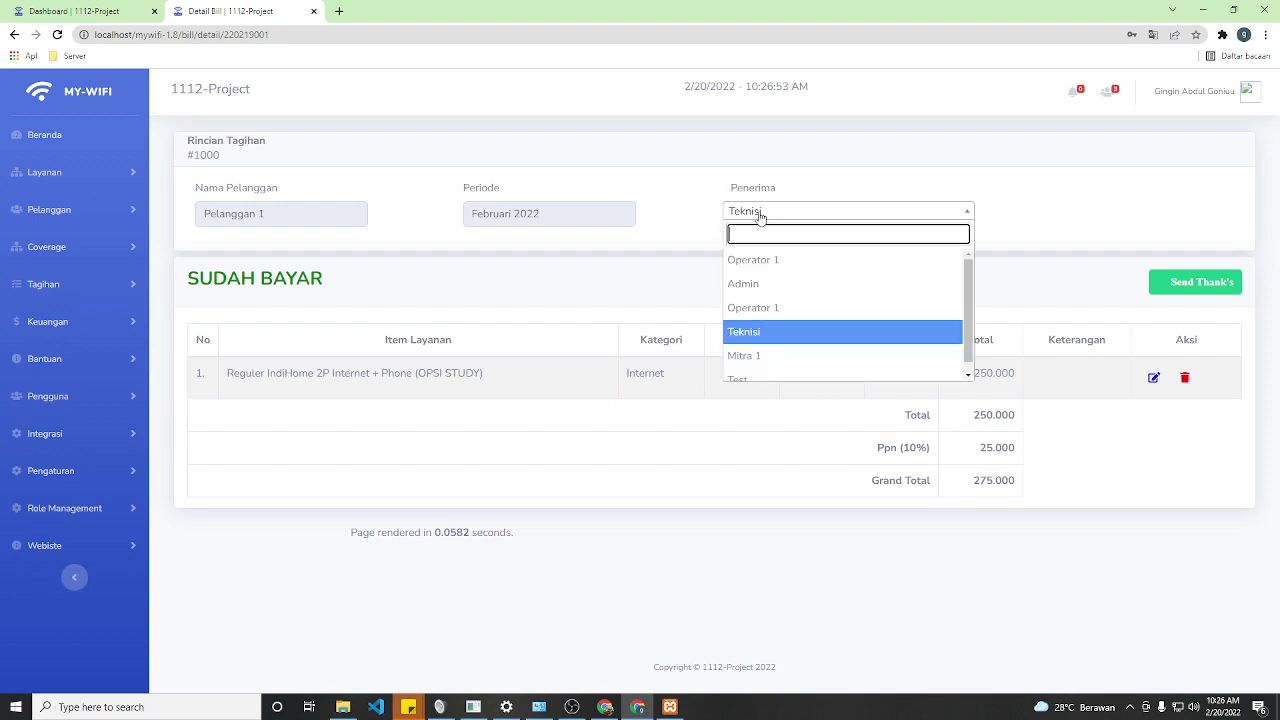
{"action": "left_click", "coordinate": [778, 261]}
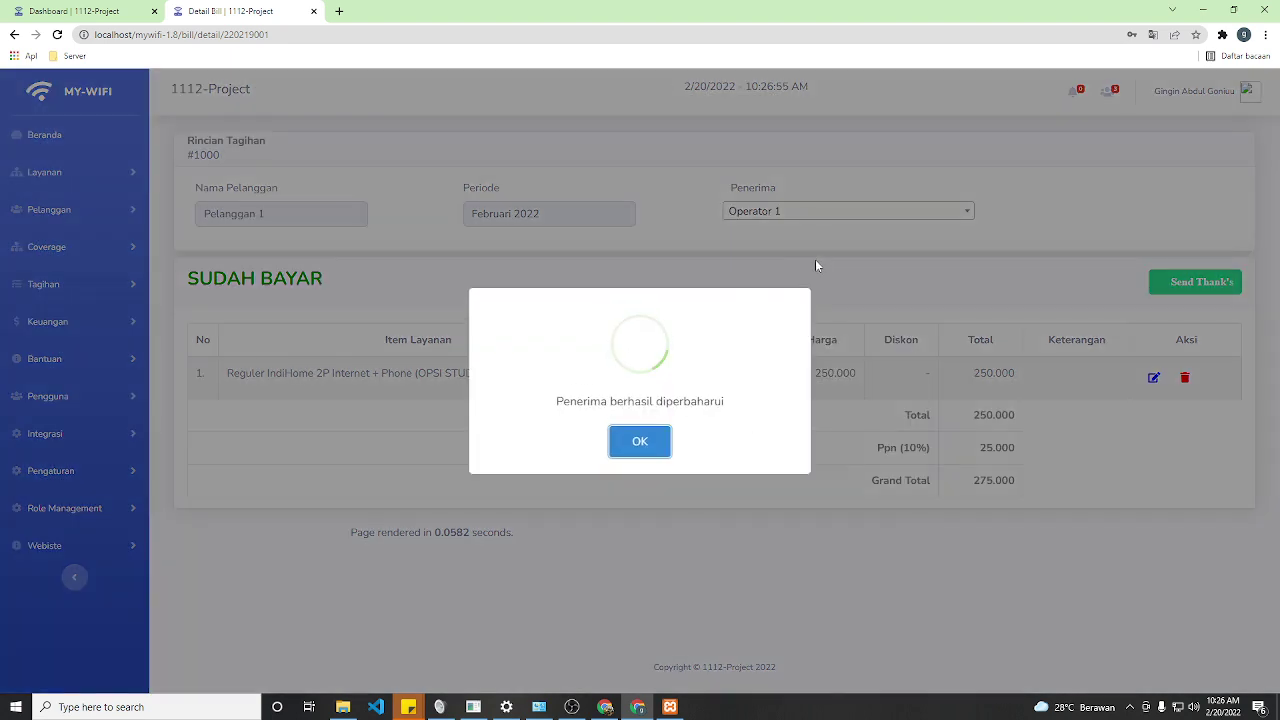
{"action": "left_click", "coordinate": [648, 443]}
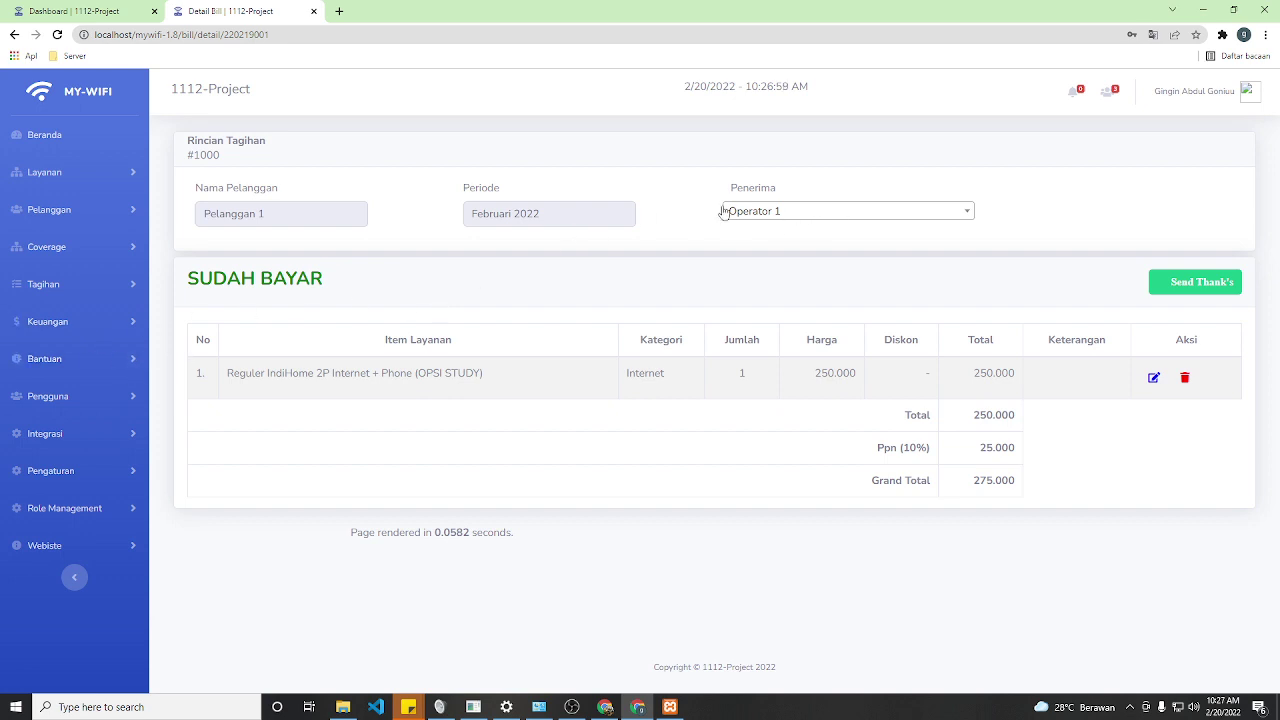
{"action": "left_click", "coordinate": [55, 322]}
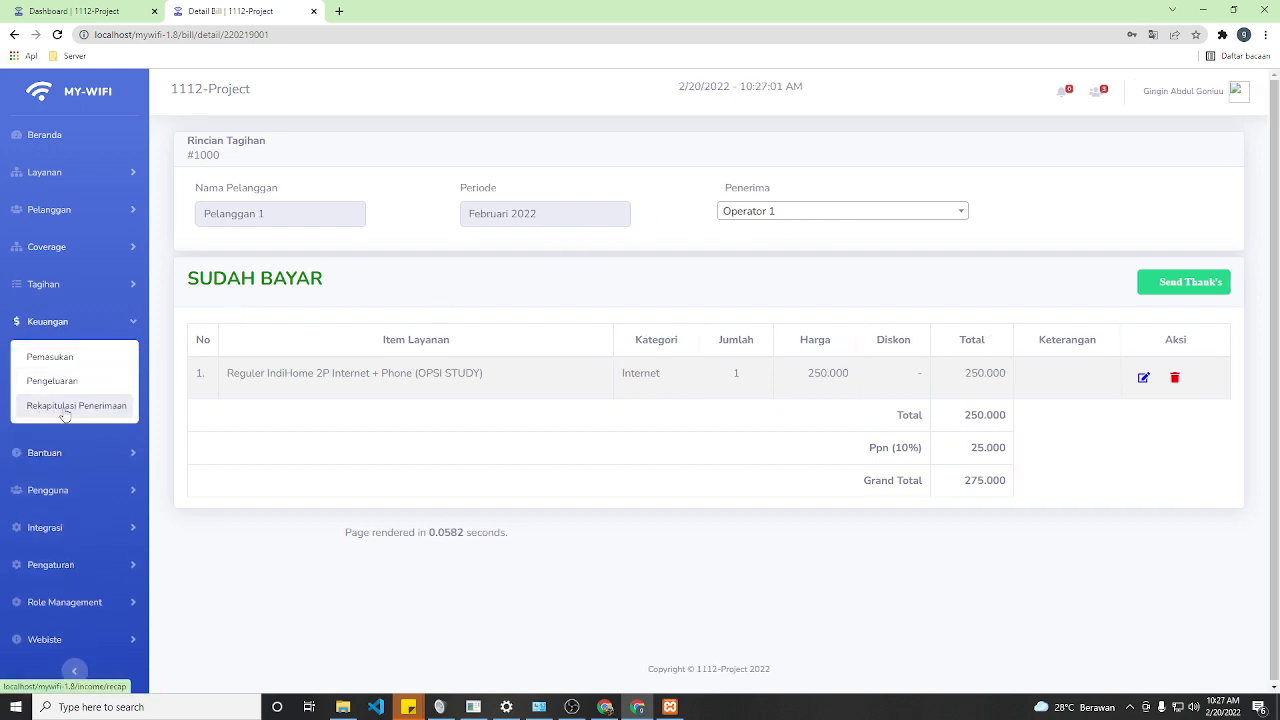
{"action": "left_click", "coordinate": [79, 412]}
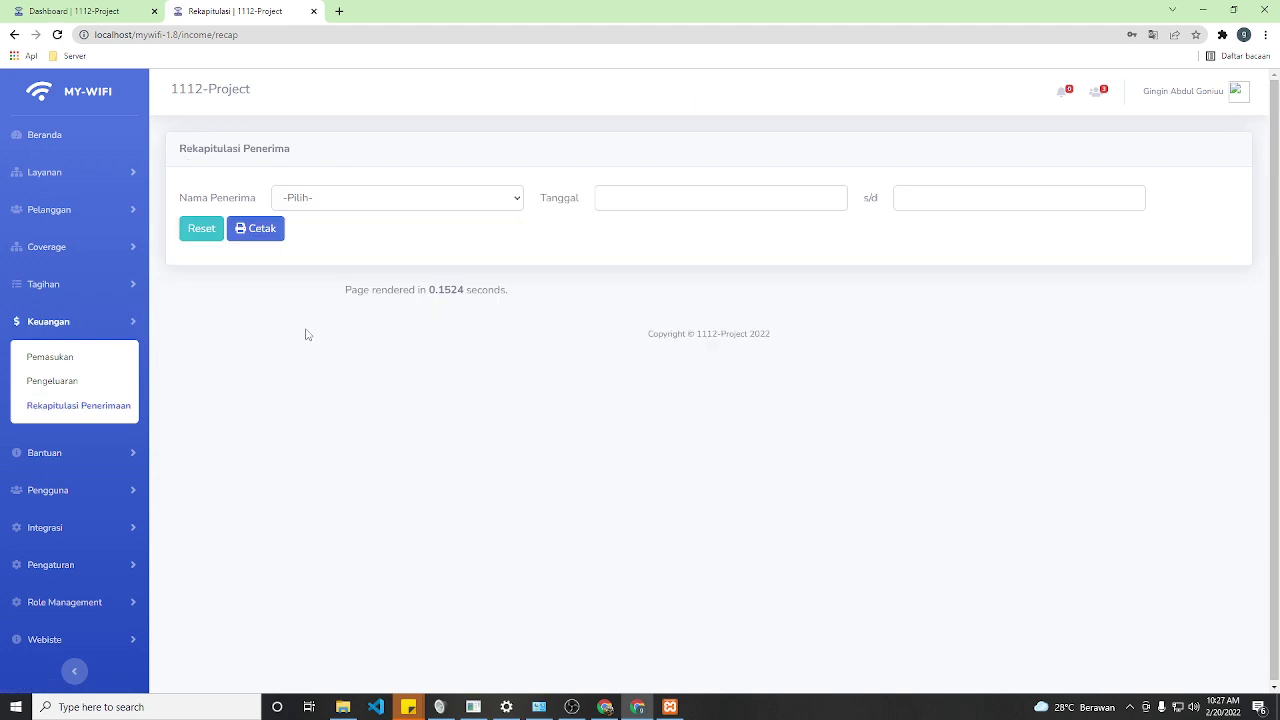
- Print Operator 1's receipt recap for 2022-02-19 to 2022-02-20, cancel printing, and go back
{"action": "left_click", "coordinate": [342, 199]}
{"action": "left_click", "coordinate": [295, 249]}
{"action": "left_click", "coordinate": [617, 200]}
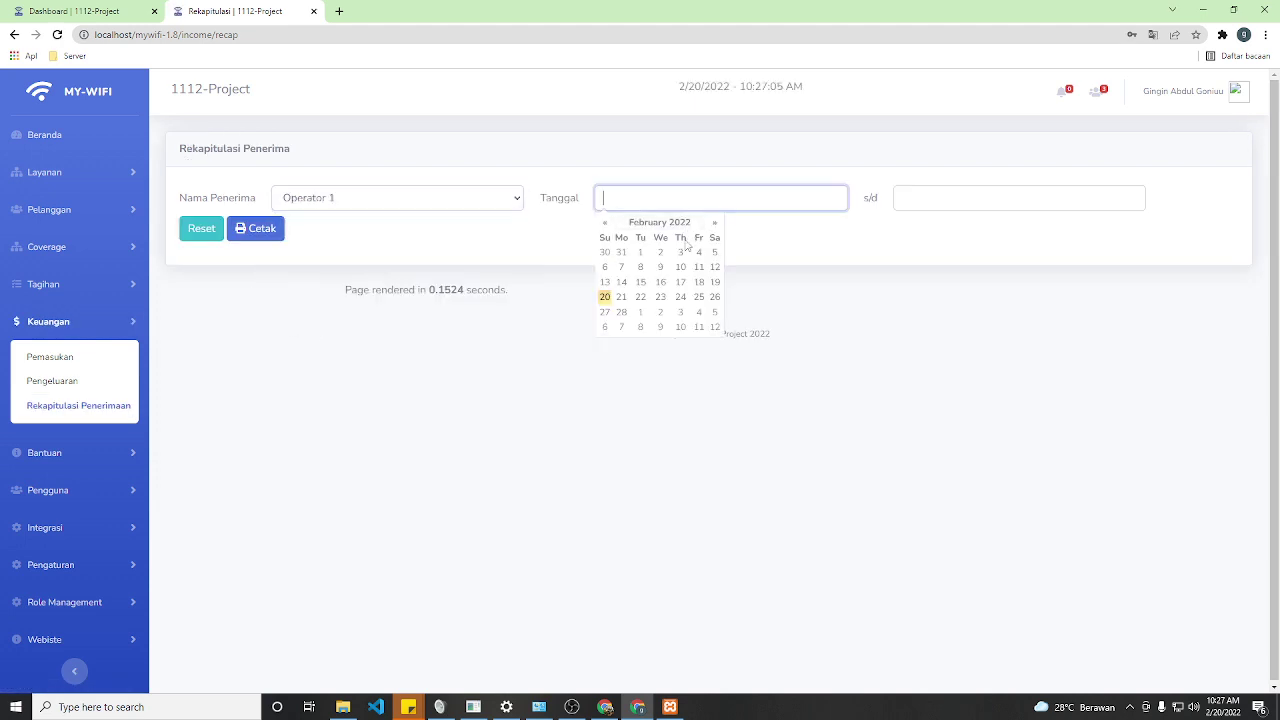
{"action": "left_click", "coordinate": [714, 283]}
{"action": "left_click", "coordinate": [903, 197]}
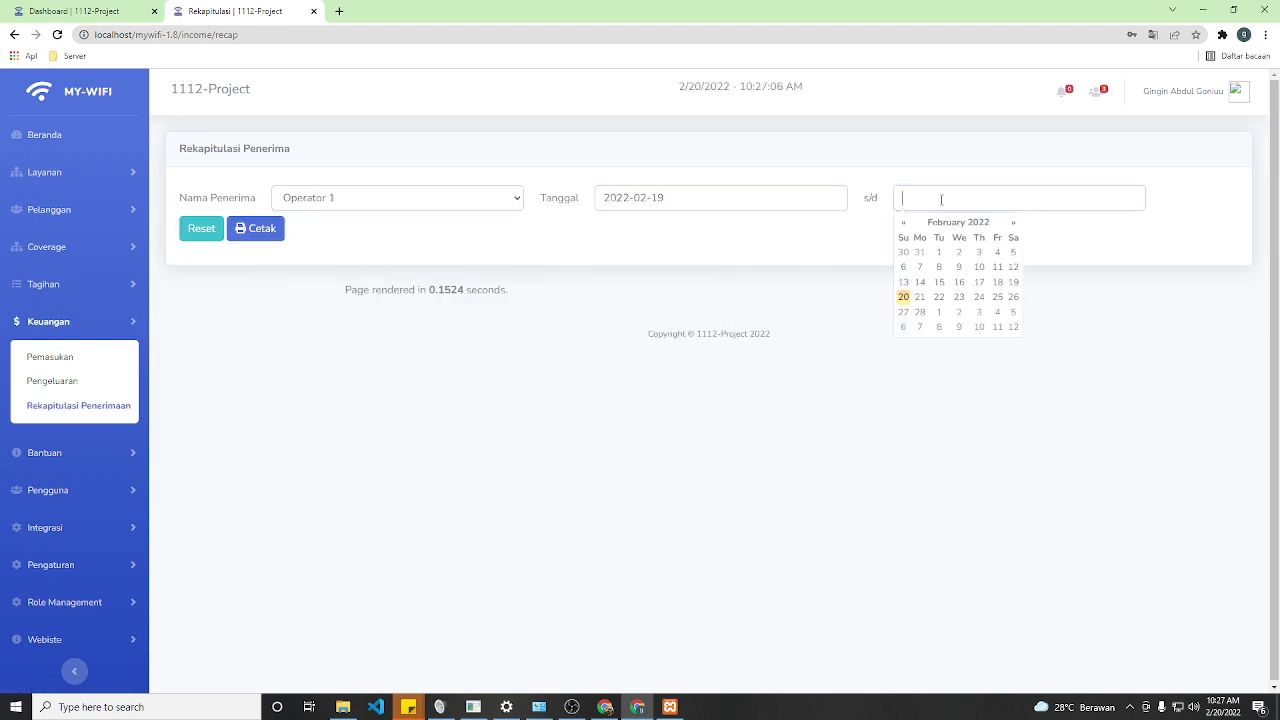
{"action": "left_click", "coordinate": [906, 297]}
{"action": "left_click", "coordinate": [258, 228]}
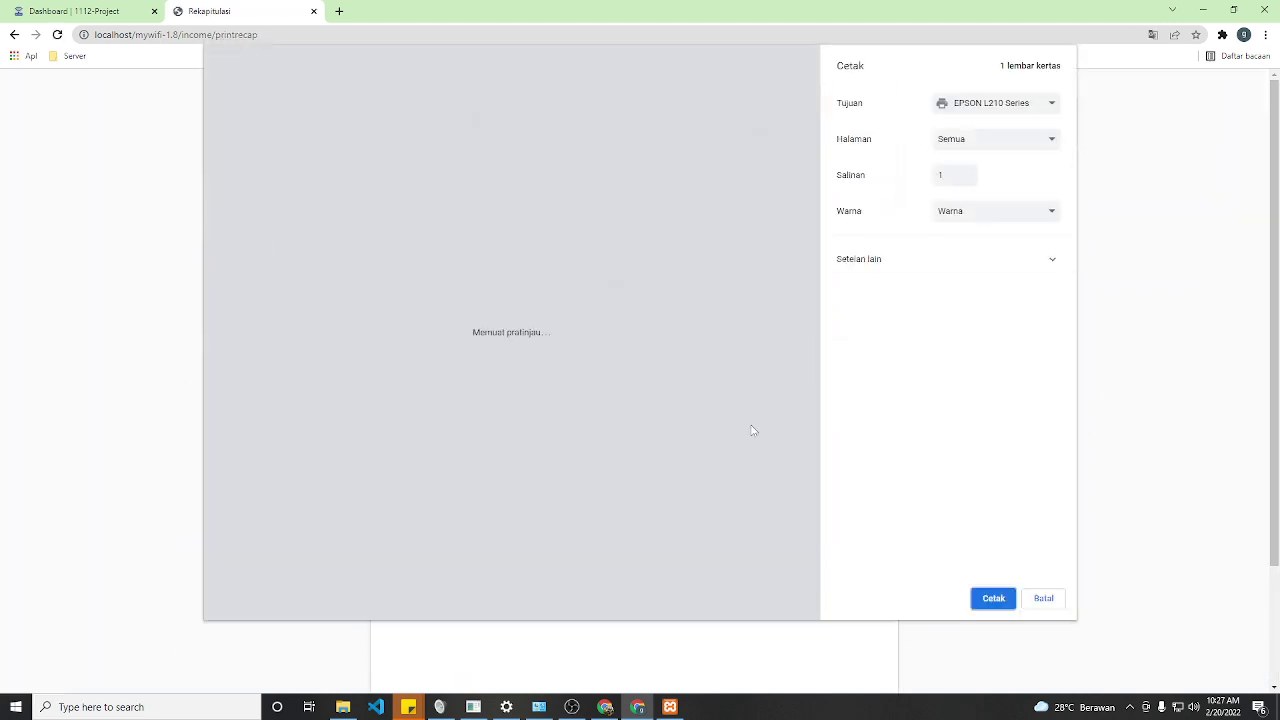
{"action": "left_click", "coordinate": [1056, 602]}
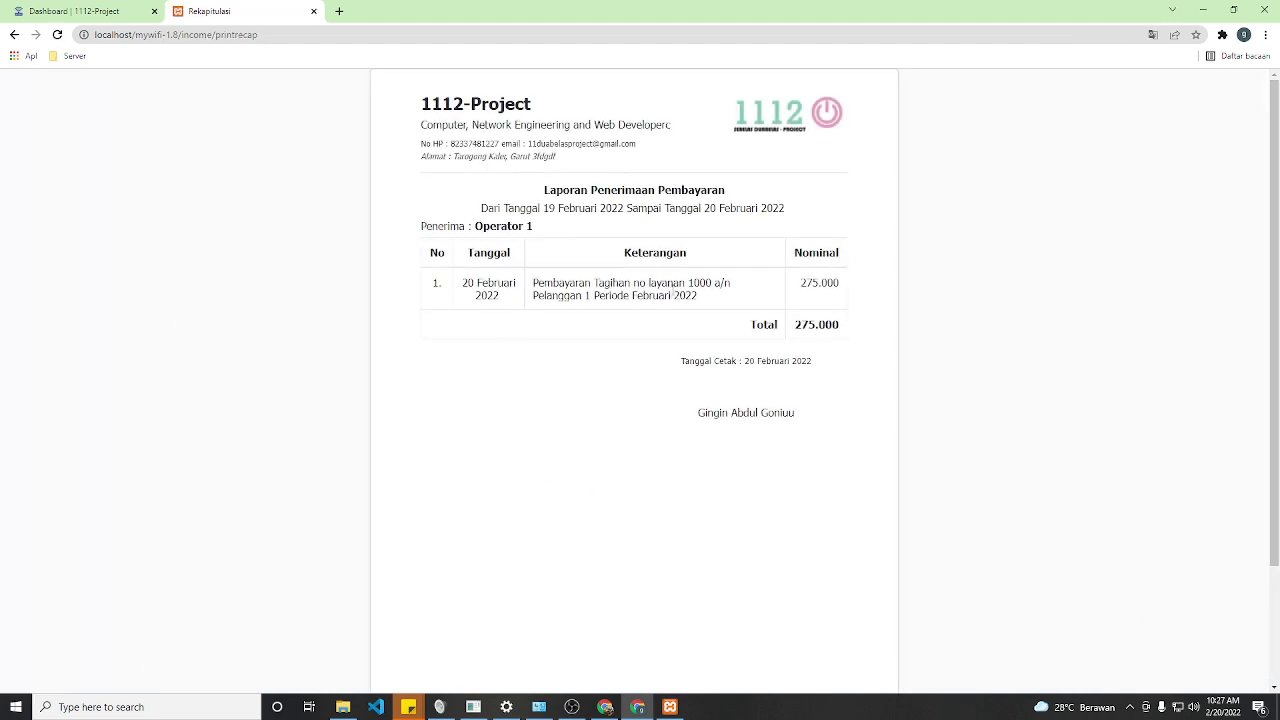
{"action": "left_click_drag", "start_coordinate": [631, 295], "coordinate": [819, 285]}
{"action": "left_click", "coordinate": [14, 34]}
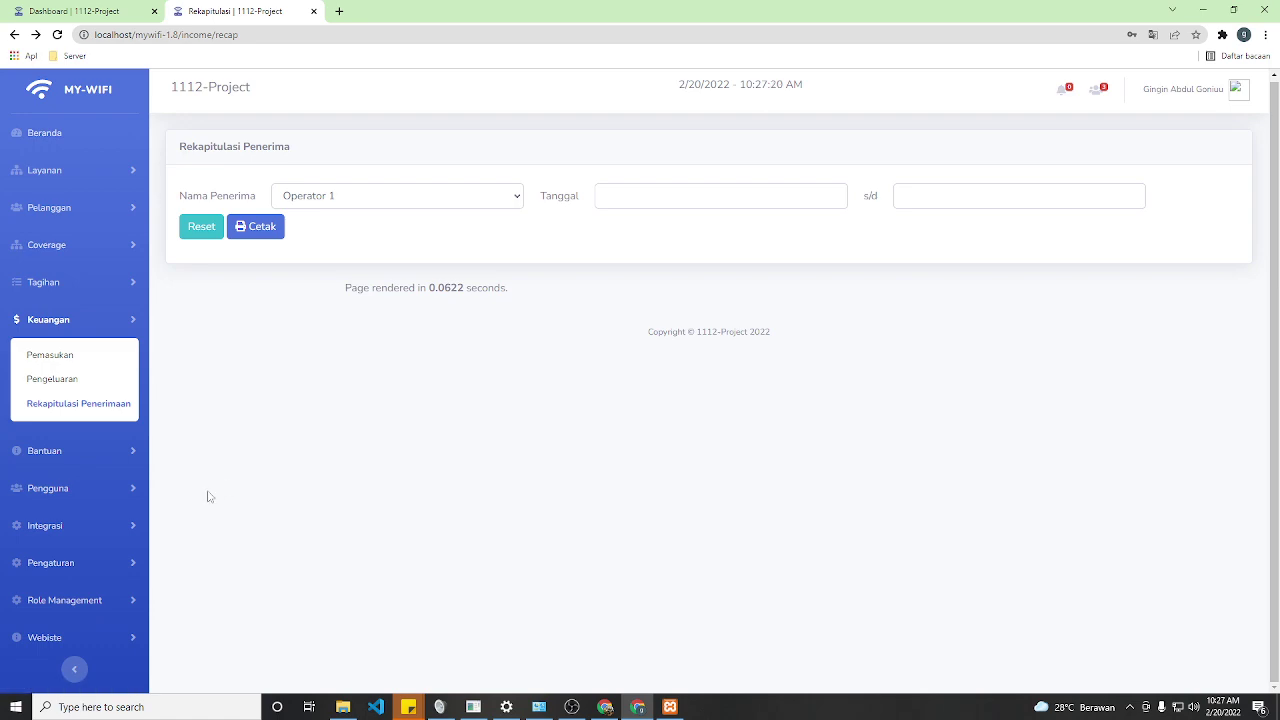
- Open Pengaturan > Logs, scroll through the 100-entry activity table, then return to the dashboard
{"action": "left_click", "coordinate": [112, 562]}
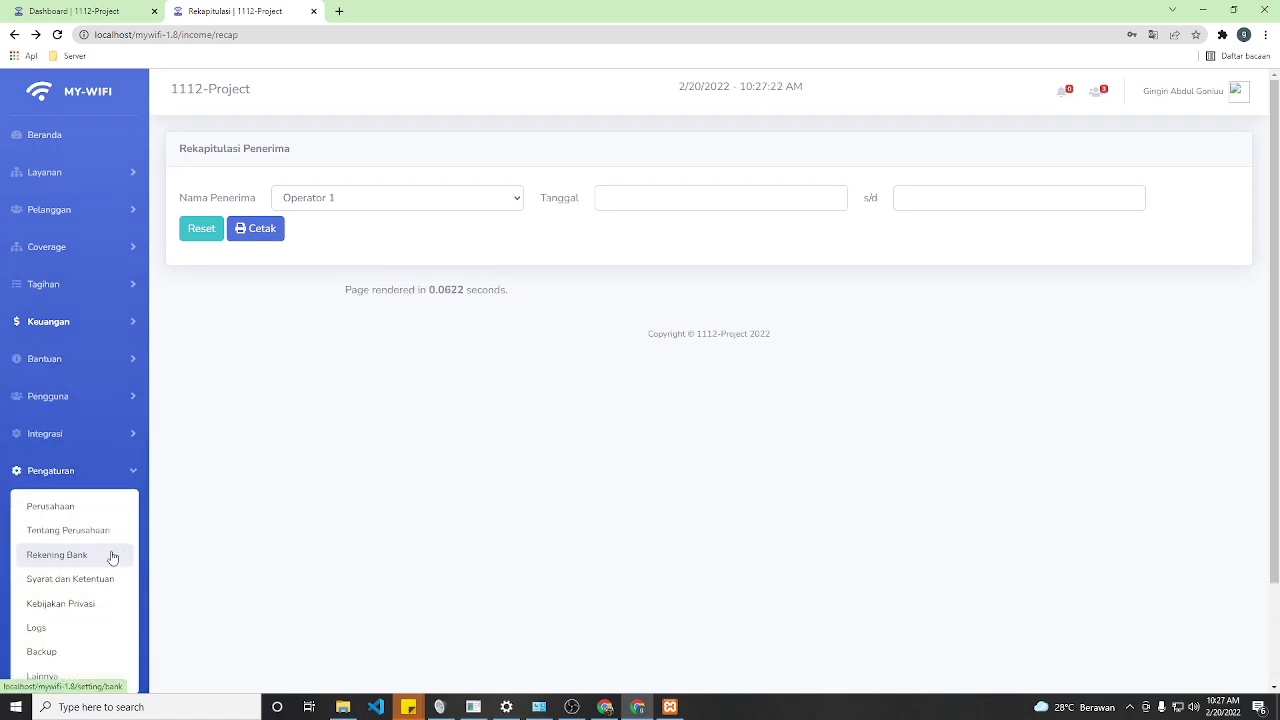
{"action": "scroll", "coordinate": [145, 585], "scroll_direction": "down", "scroll_amount": 2}
{"action": "left_click", "coordinate": [58, 510]}
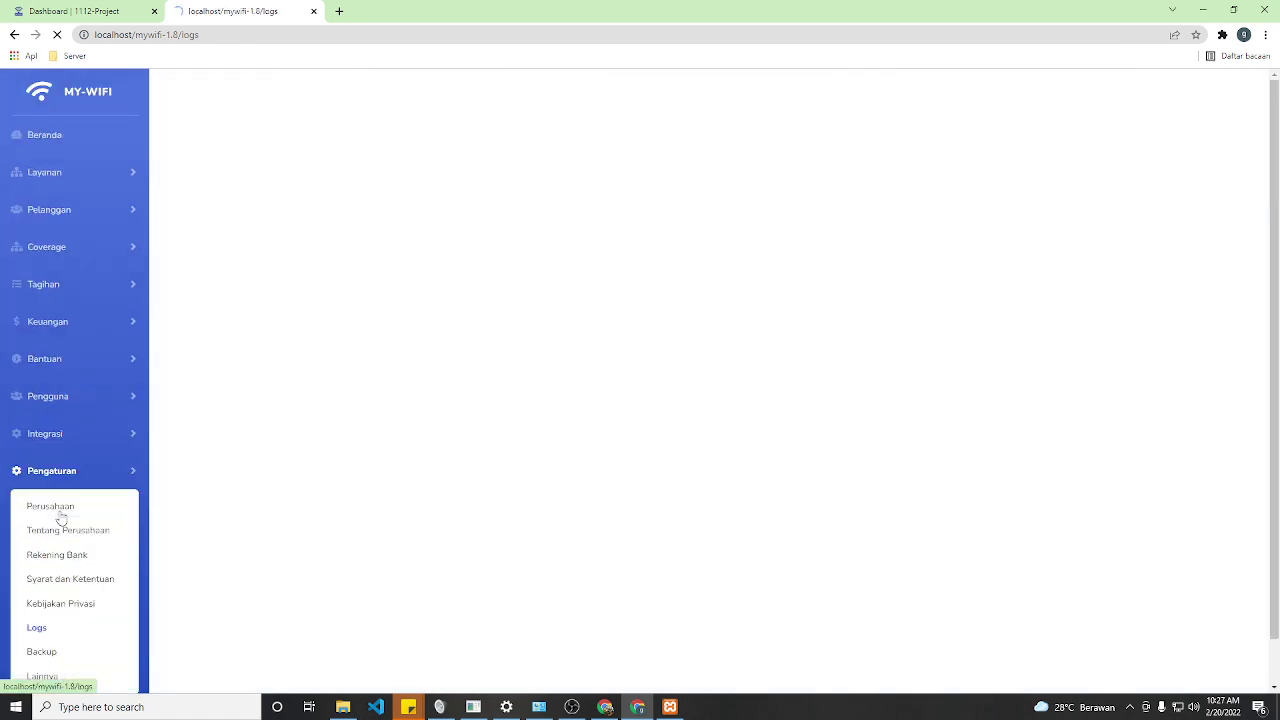
{"action": "scroll", "coordinate": [410, 475], "scroll_direction": "down", "scroll_amount": 2}
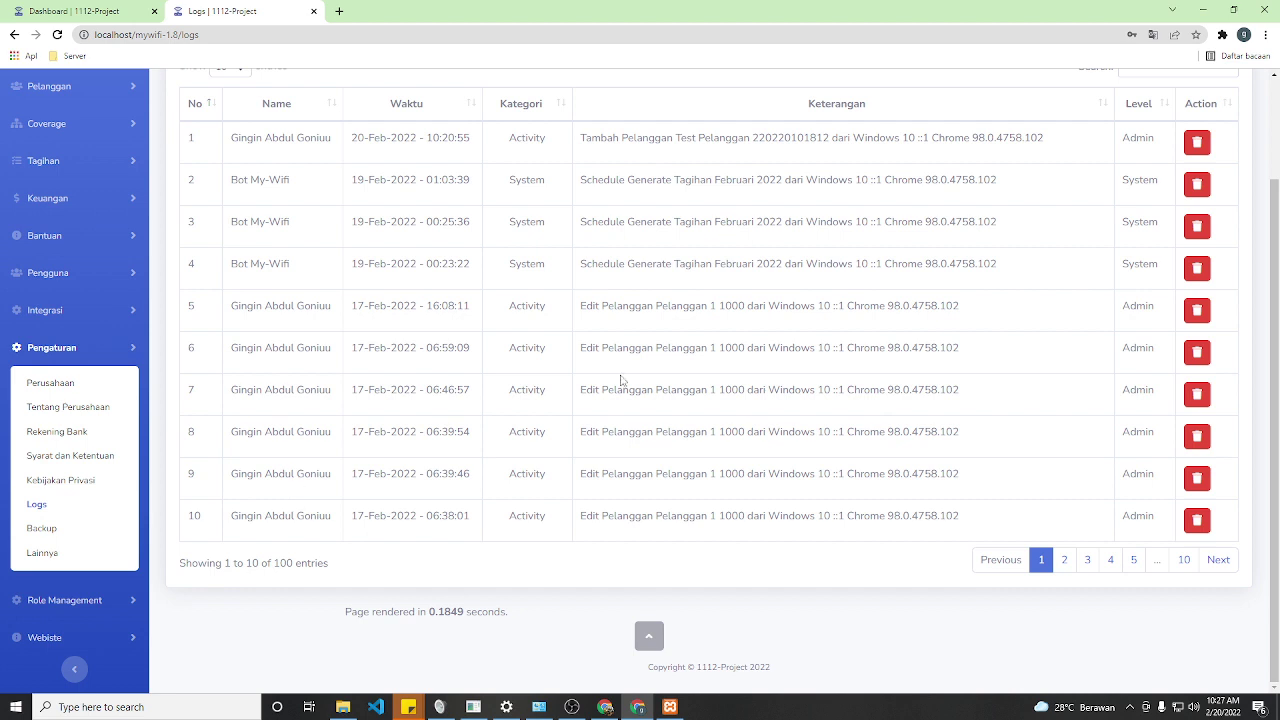
{"action": "scroll", "coordinate": [200, 378], "scroll_direction": "up", "scroll_amount": 2}
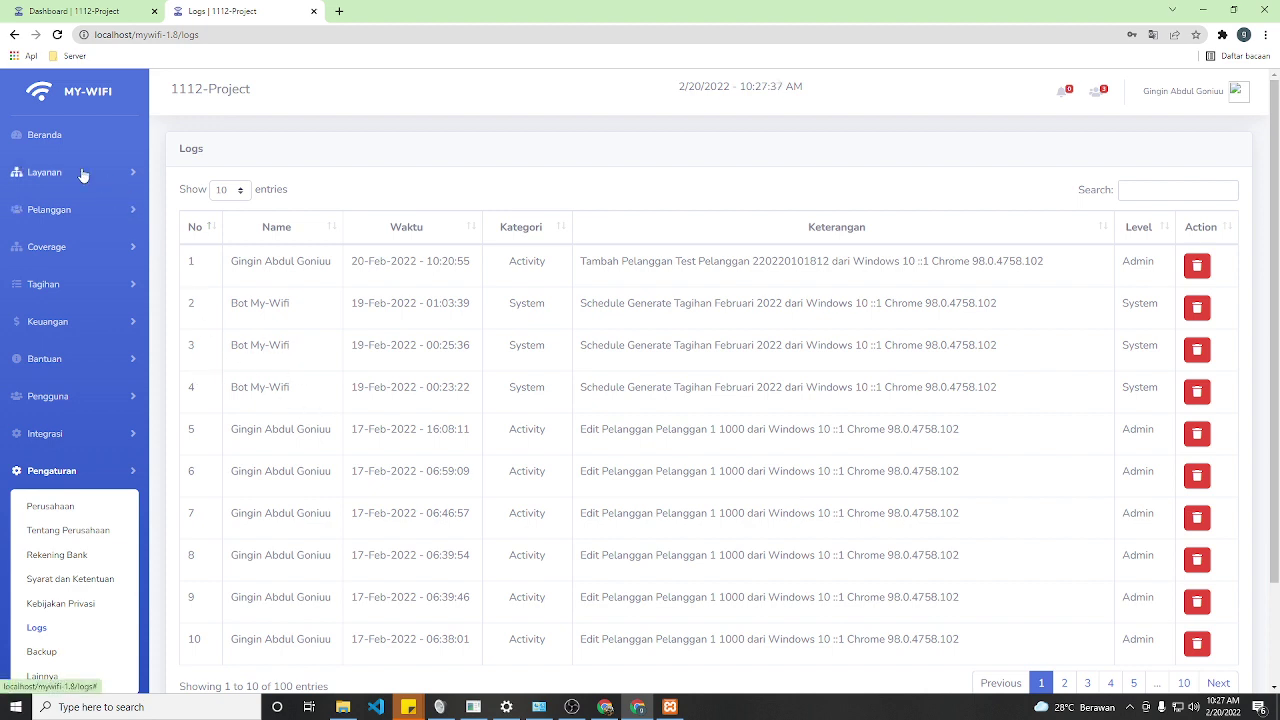
{"action": "left_click", "coordinate": [58, 142]}
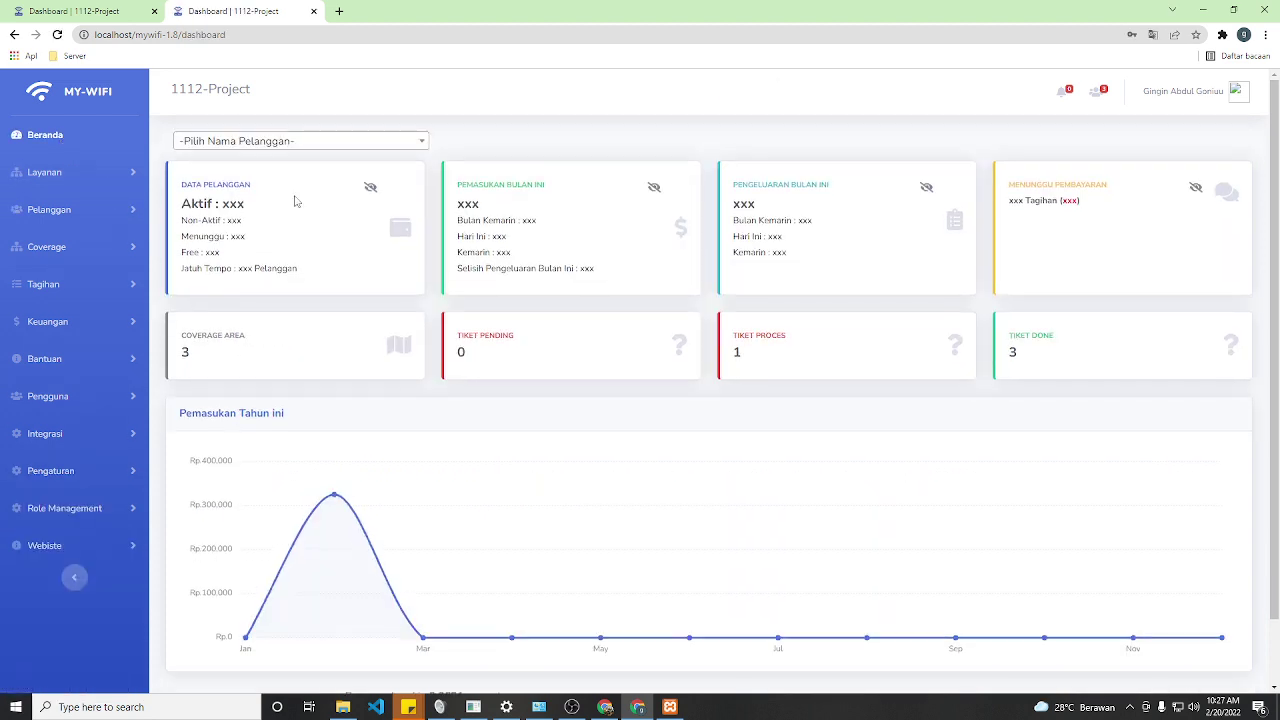
{"action": "scroll", "coordinate": [946, 289], "scroll_direction": "down", "scroll_amount": 1}
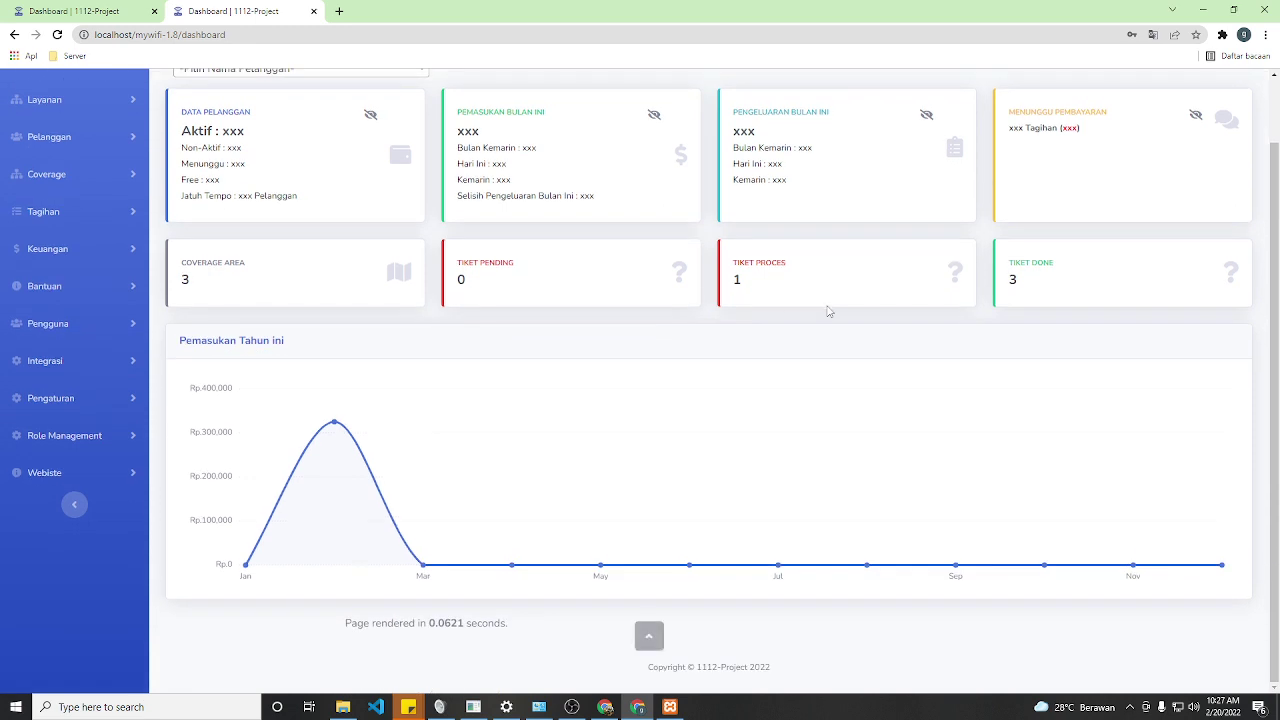
{"action": "left_click", "coordinate": [48, 360]}
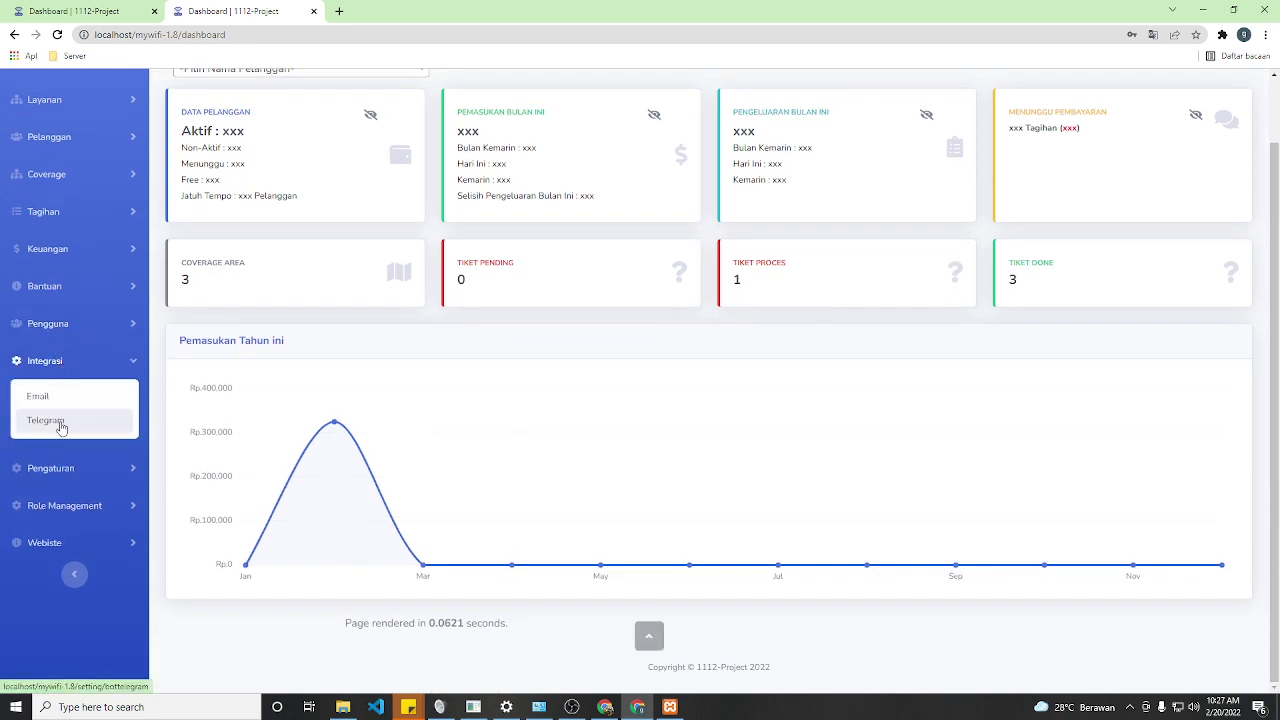
{"action": "left_click", "coordinate": [44, 400]}
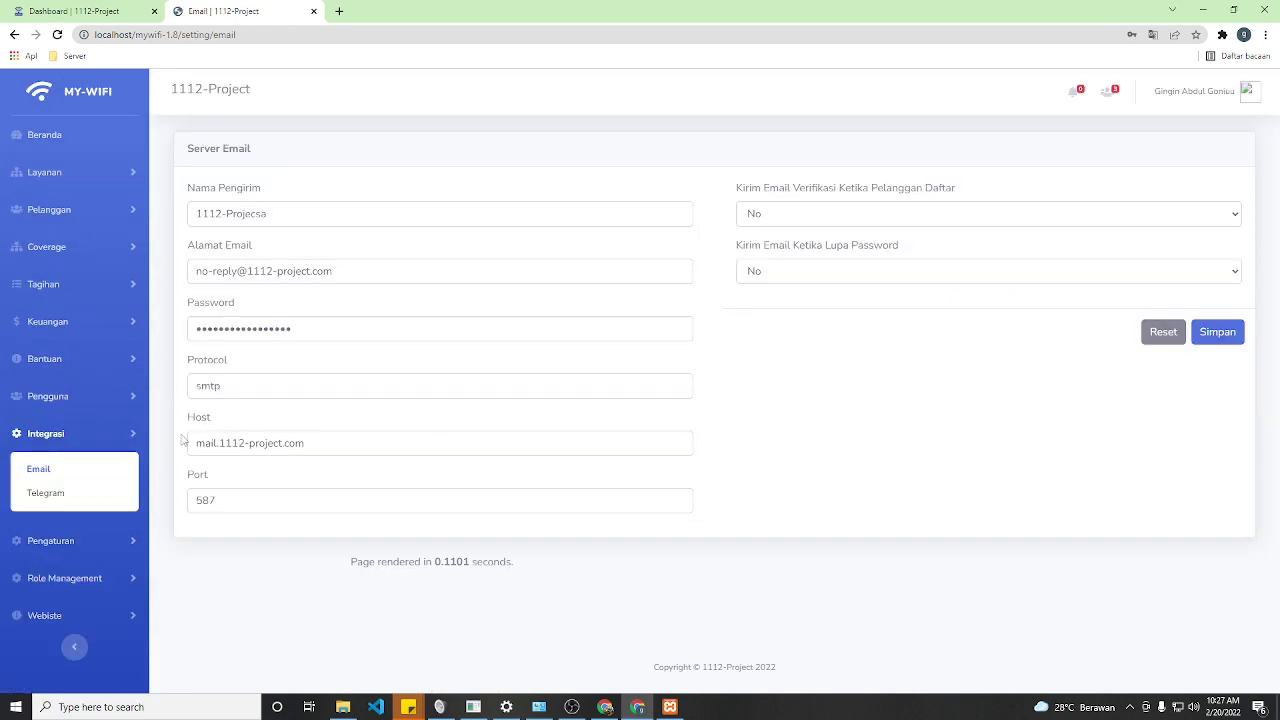
{"action": "left_click", "coordinate": [57, 492]}
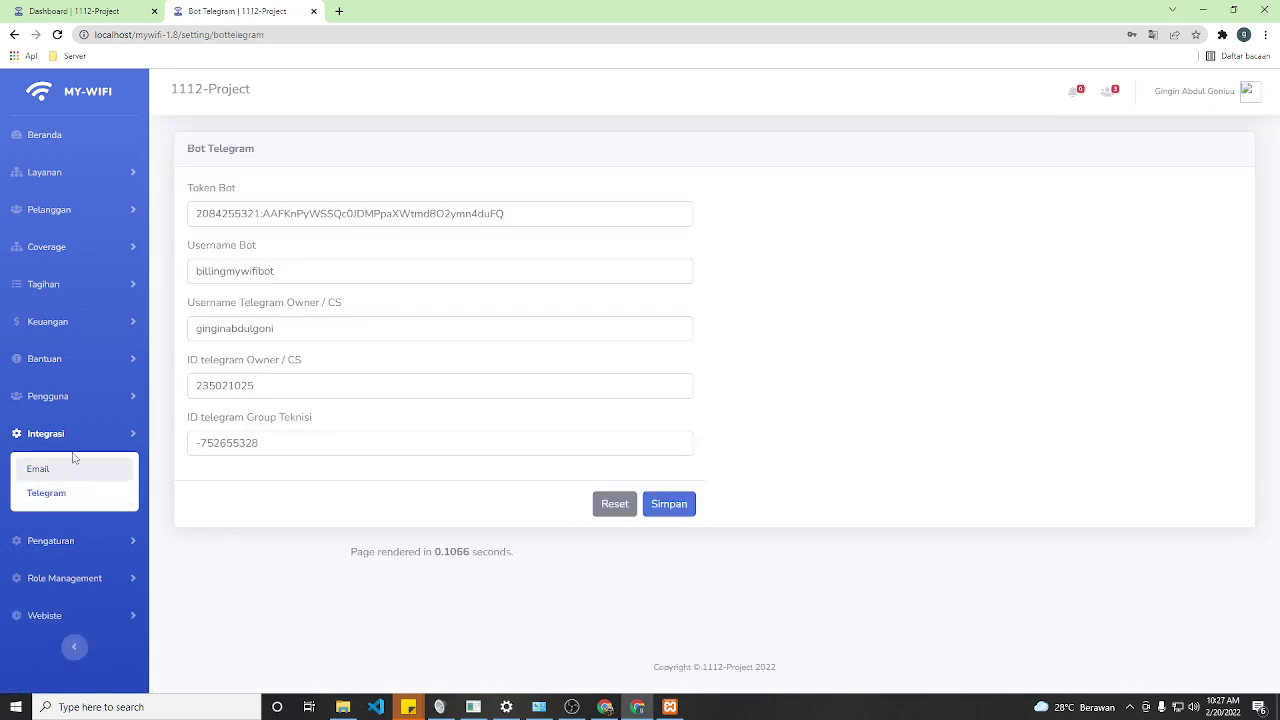
{"action": "left_click", "coordinate": [56, 285]}
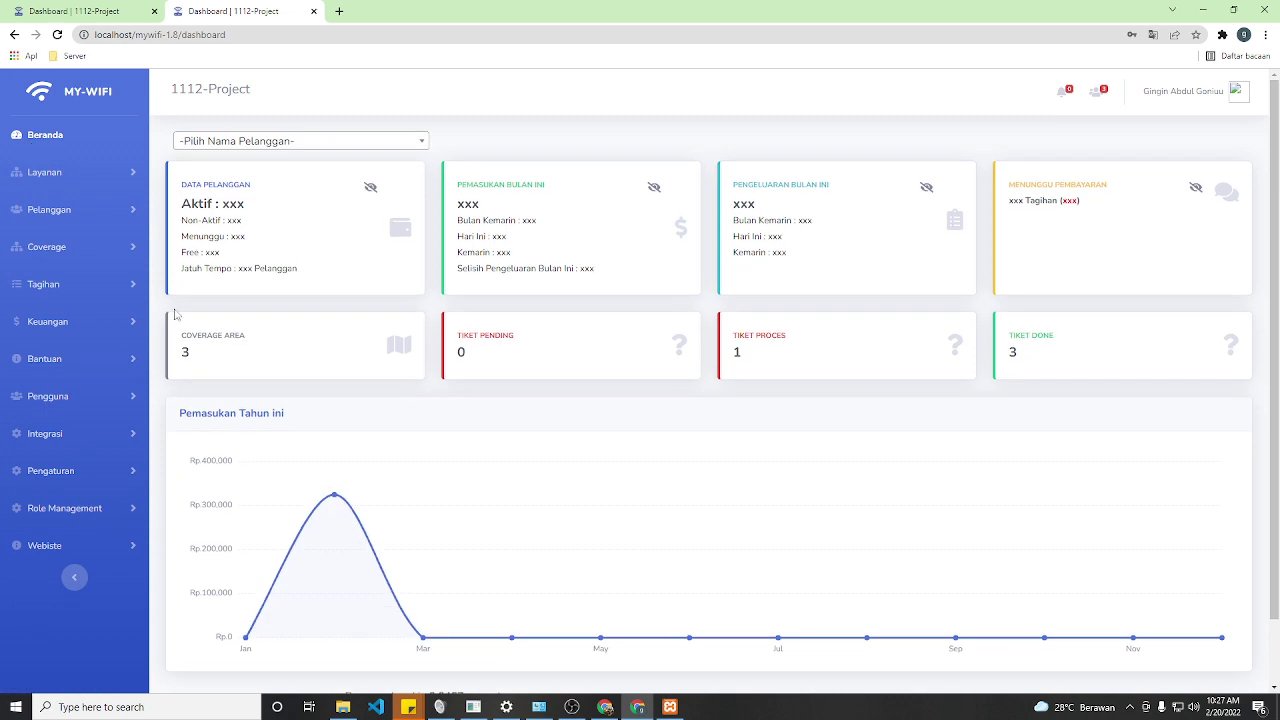
{"action": "scroll", "coordinate": [380, 410], "scroll_direction": "down", "scroll_amount": 1}
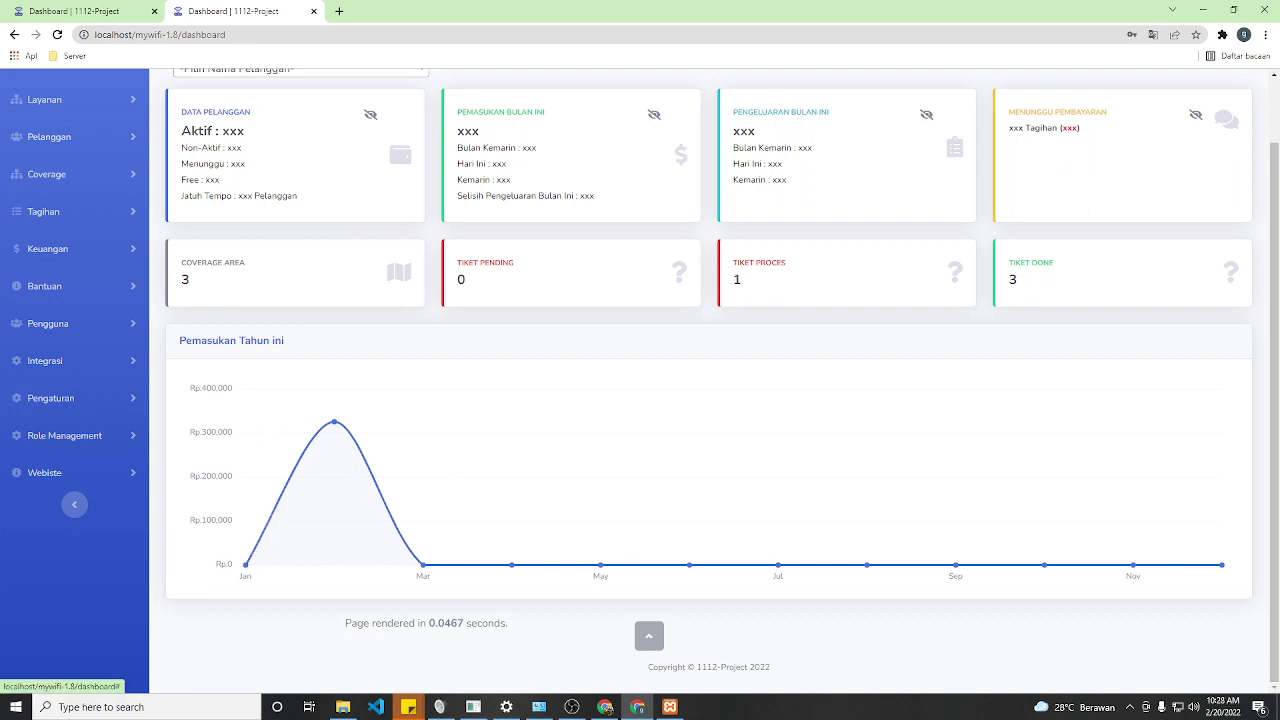
{"action": "scroll", "coordinate": [662, 388], "scroll_direction": "up", "scroll_amount": 2}
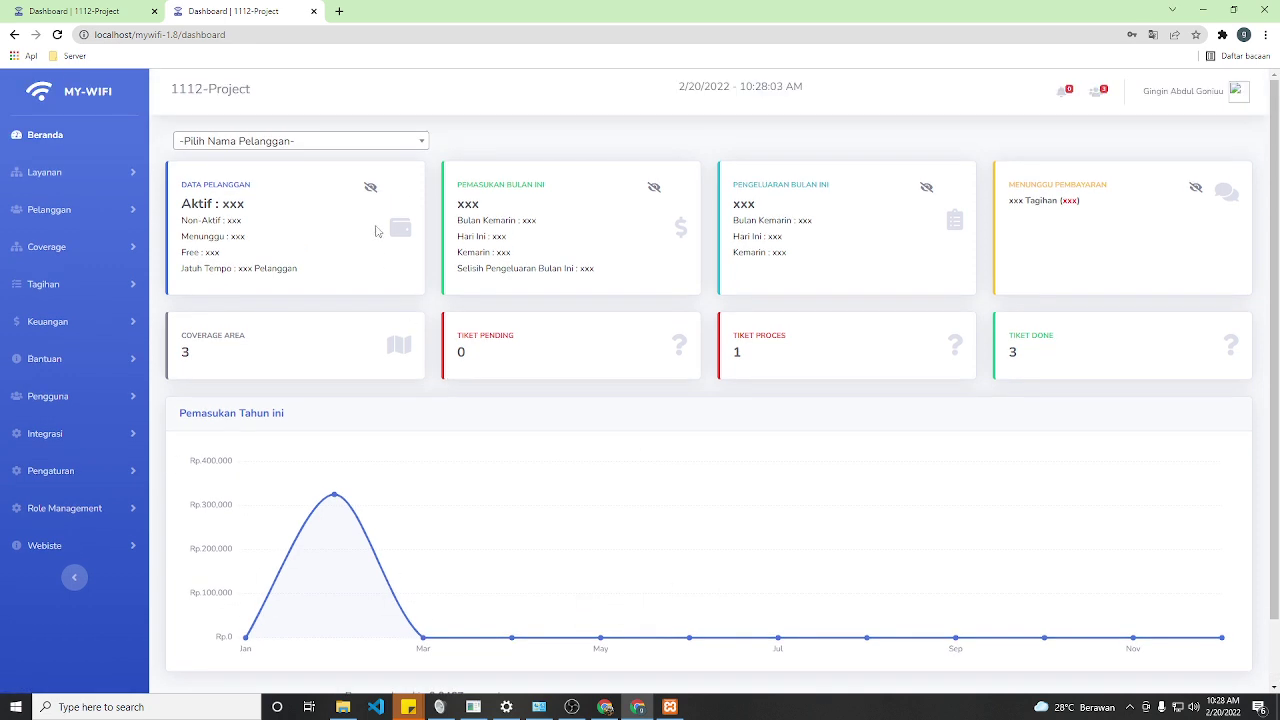
{"action": "left_click", "coordinate": [654, 188]}
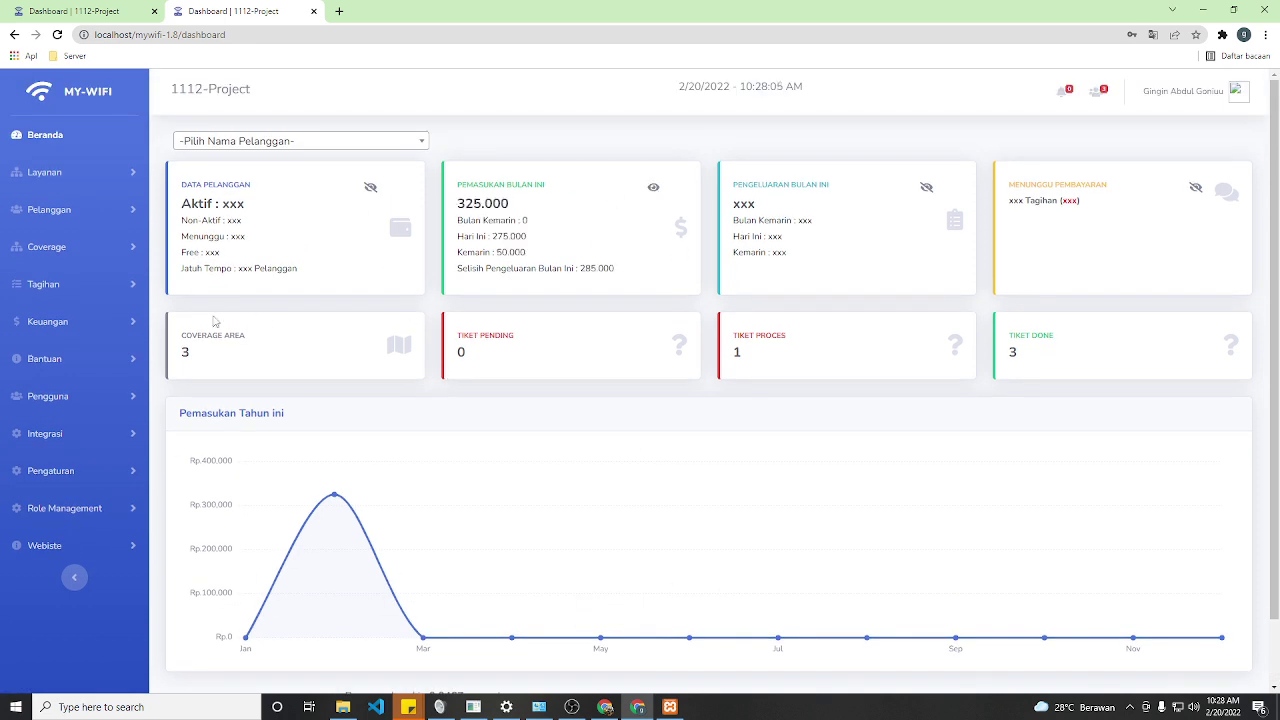
{"action": "scroll", "coordinate": [215, 322], "scroll_direction": "down", "scroll_amount": 2}
{"action": "left_click", "coordinate": [80, 361]}
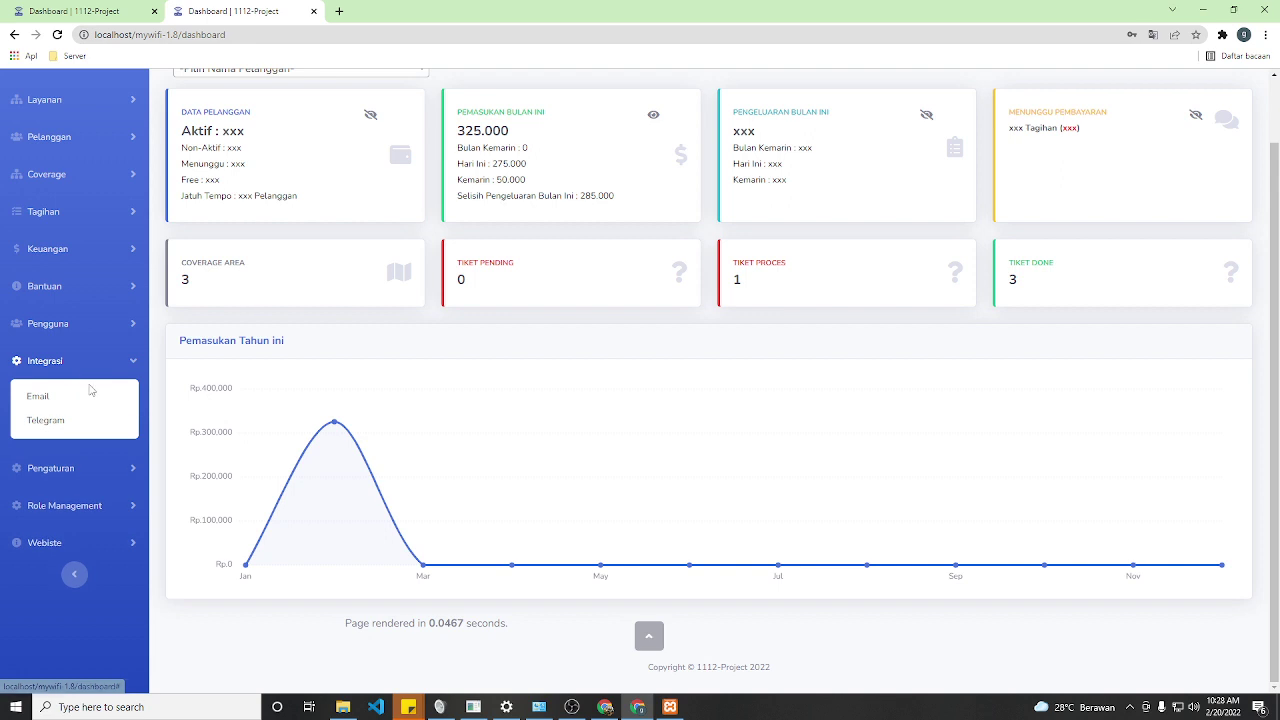
{"action": "left_click", "coordinate": [77, 472]}
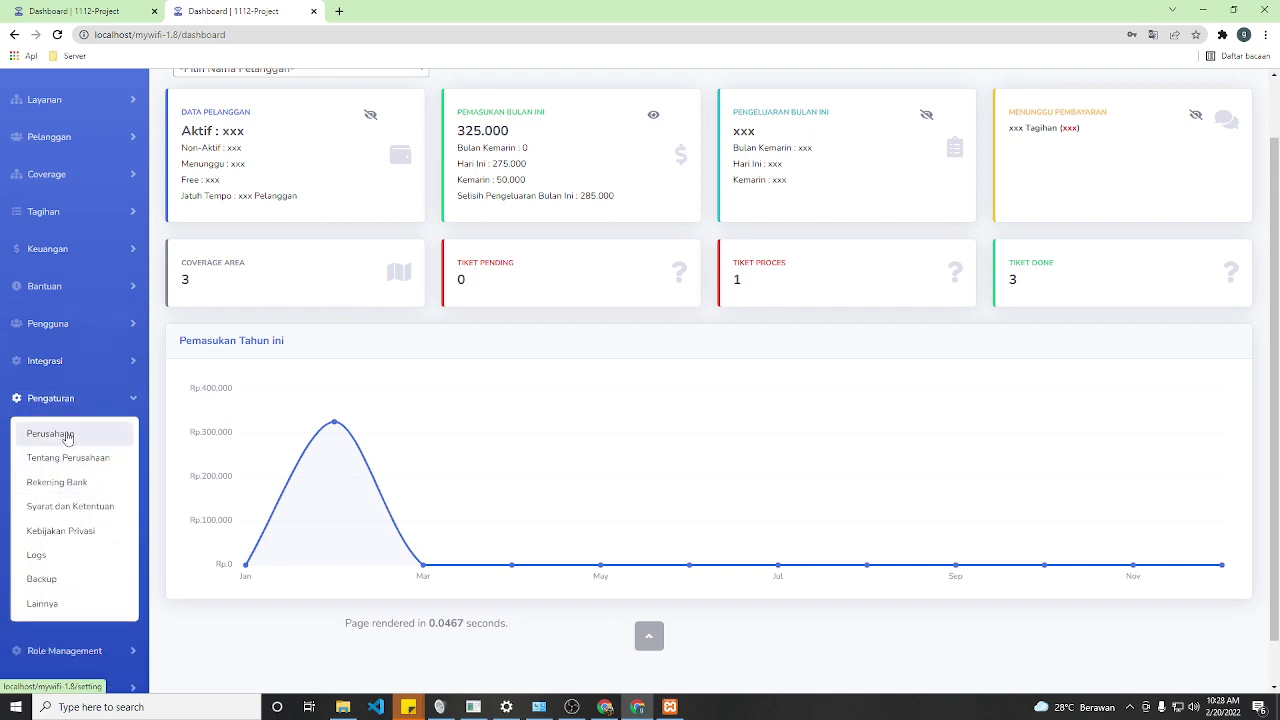
{"action": "left_click", "coordinate": [67, 436]}
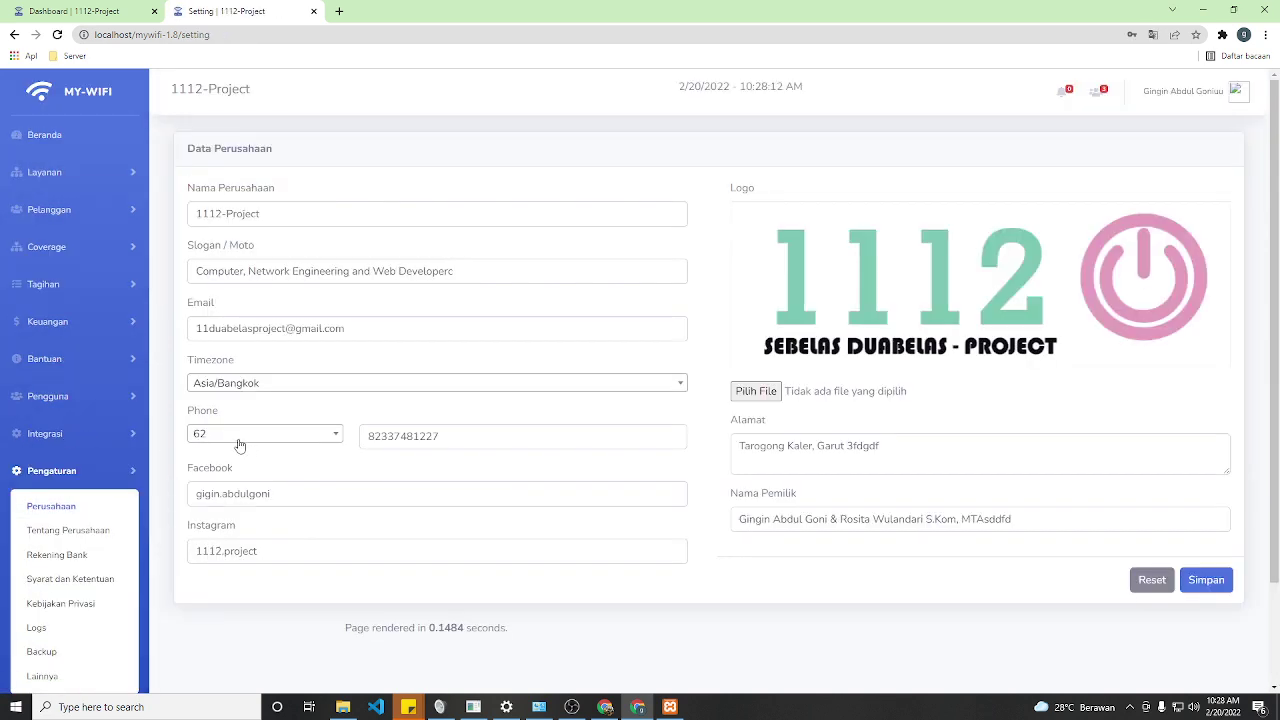
{"action": "scroll", "coordinate": [150, 455], "scroll_direction": "down", "scroll_amount": 2}
{"action": "left_click", "coordinate": [64, 481]}
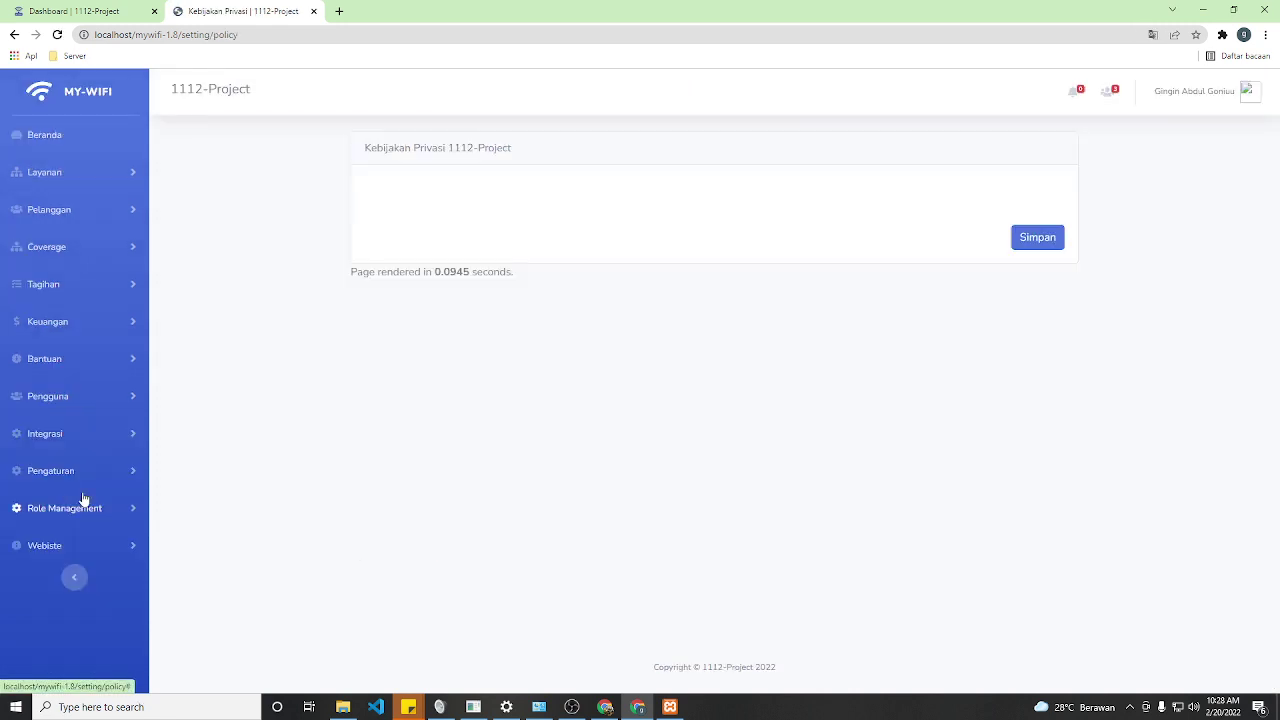
{"action": "left_click", "coordinate": [66, 137]}
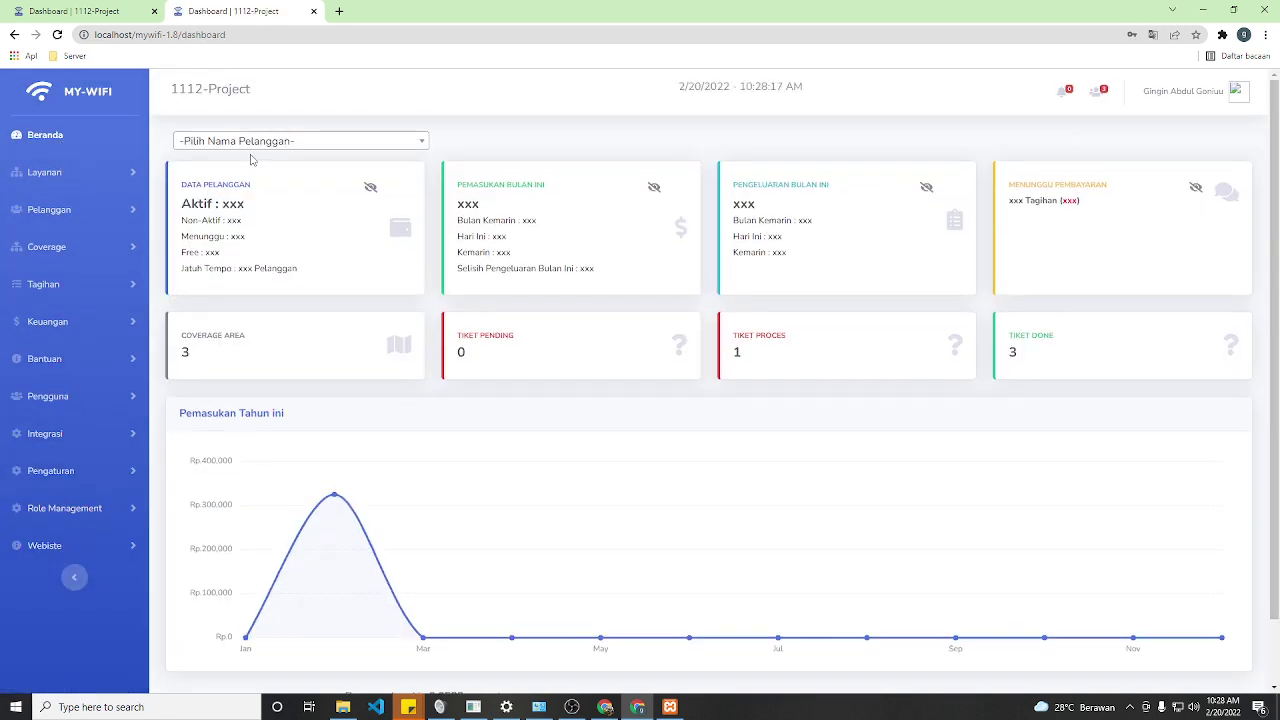
- Browse the Pengguna, Layanan and Tagihan menus, then open Layanan > Paket
{"action": "left_click", "coordinate": [60, 396]}
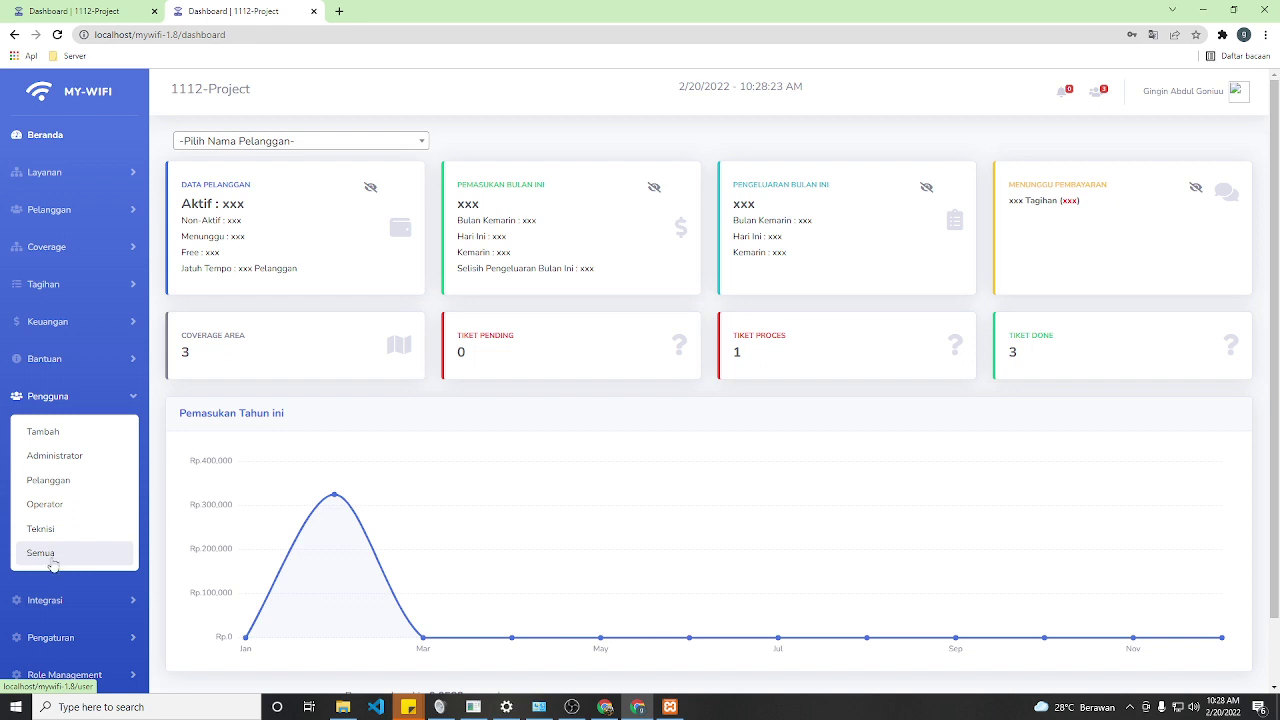
{"action": "left_click", "coordinate": [79, 138]}
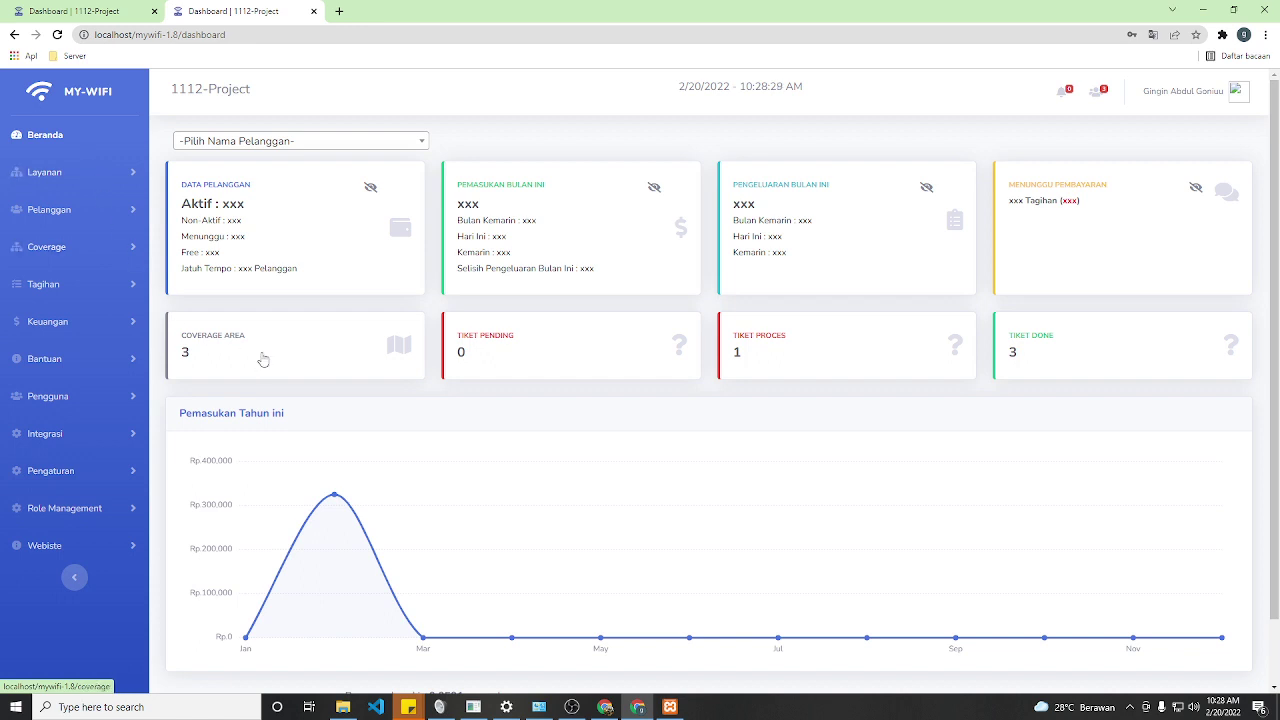
{"action": "left_click", "coordinate": [64, 174]}
{"action": "left_click", "coordinate": [70, 150]}
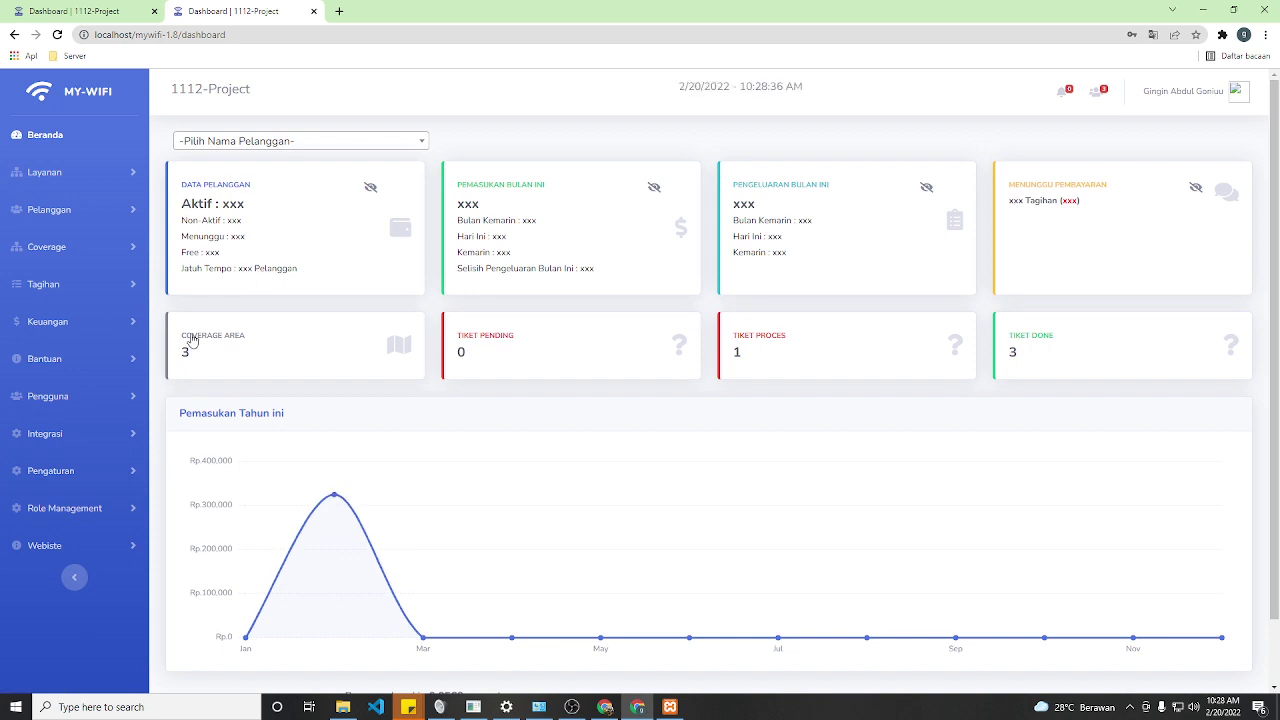
{"action": "left_click", "coordinate": [98, 288]}
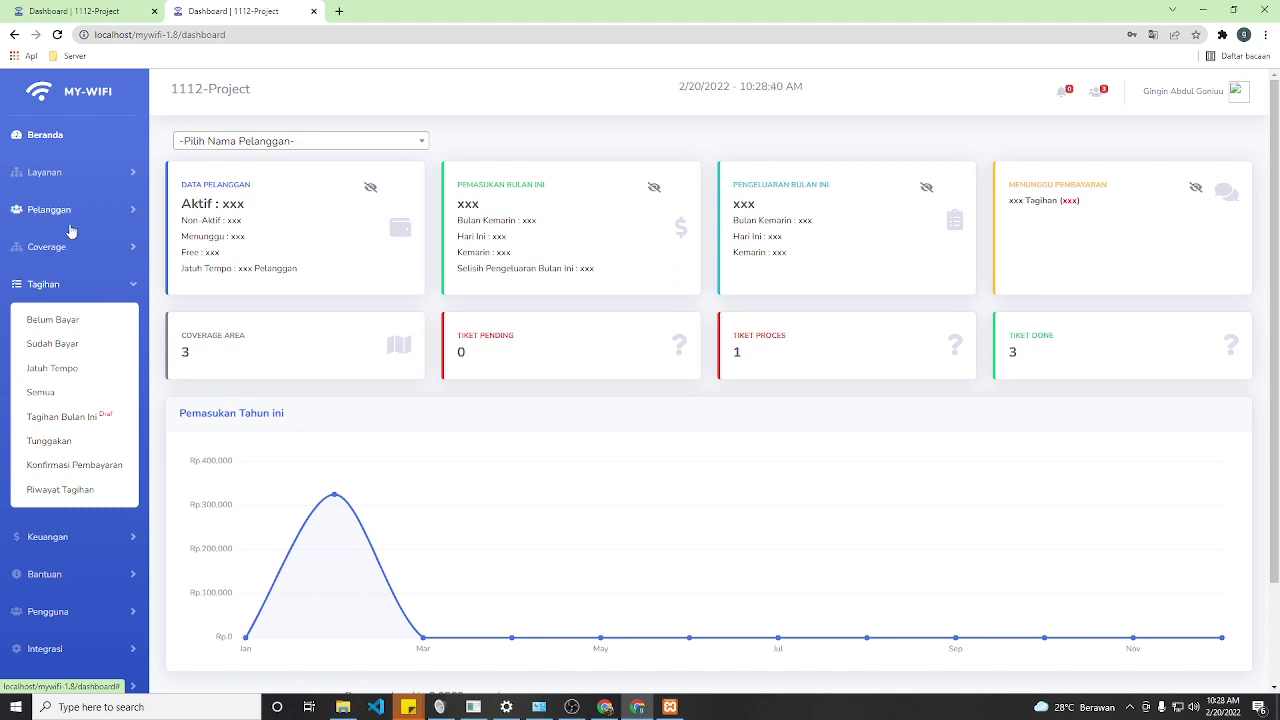
{"action": "left_click", "coordinate": [70, 174]}
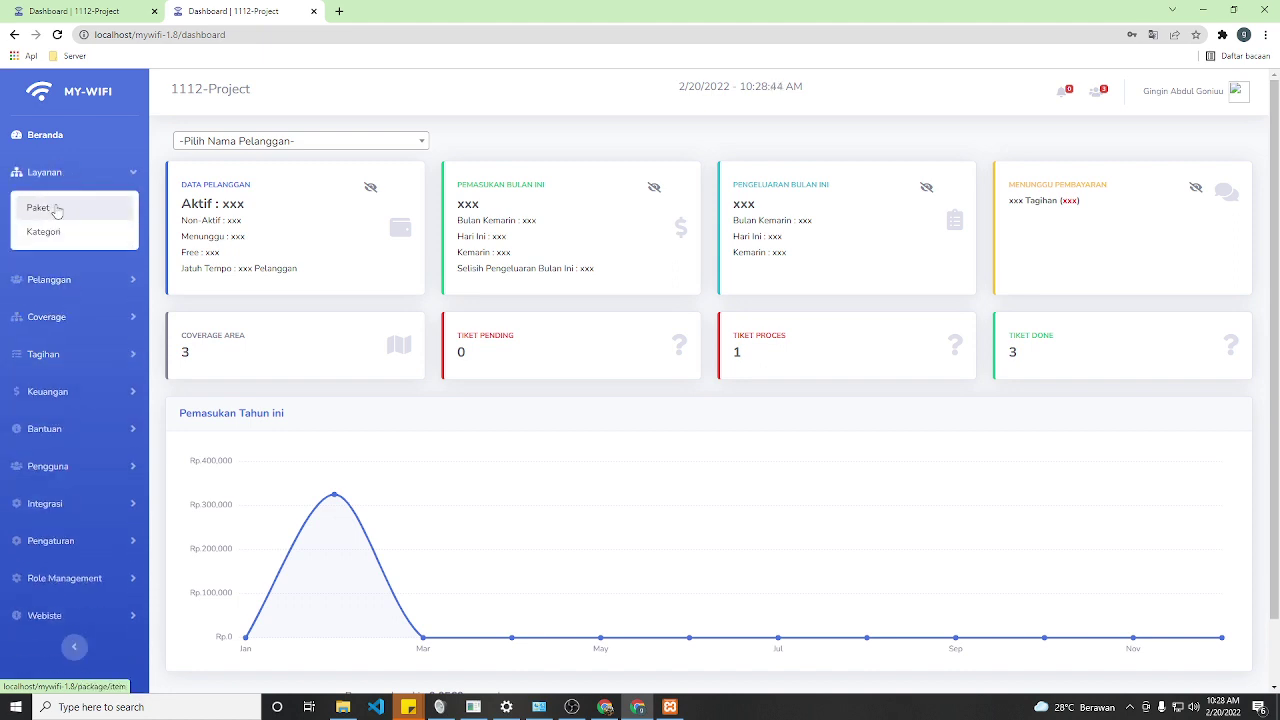
{"action": "left_click", "coordinate": [58, 209]}
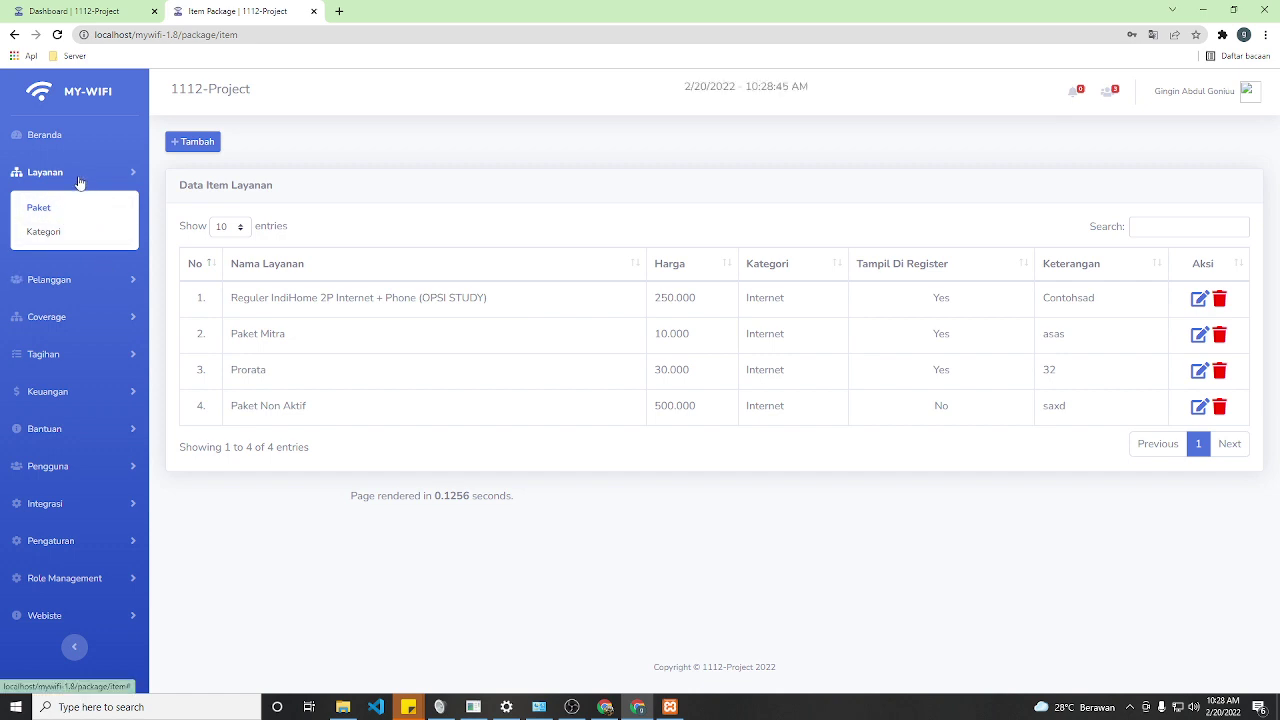
{"action": "left_click", "coordinate": [78, 182]}
{"action": "left_click", "coordinate": [72, 211]}
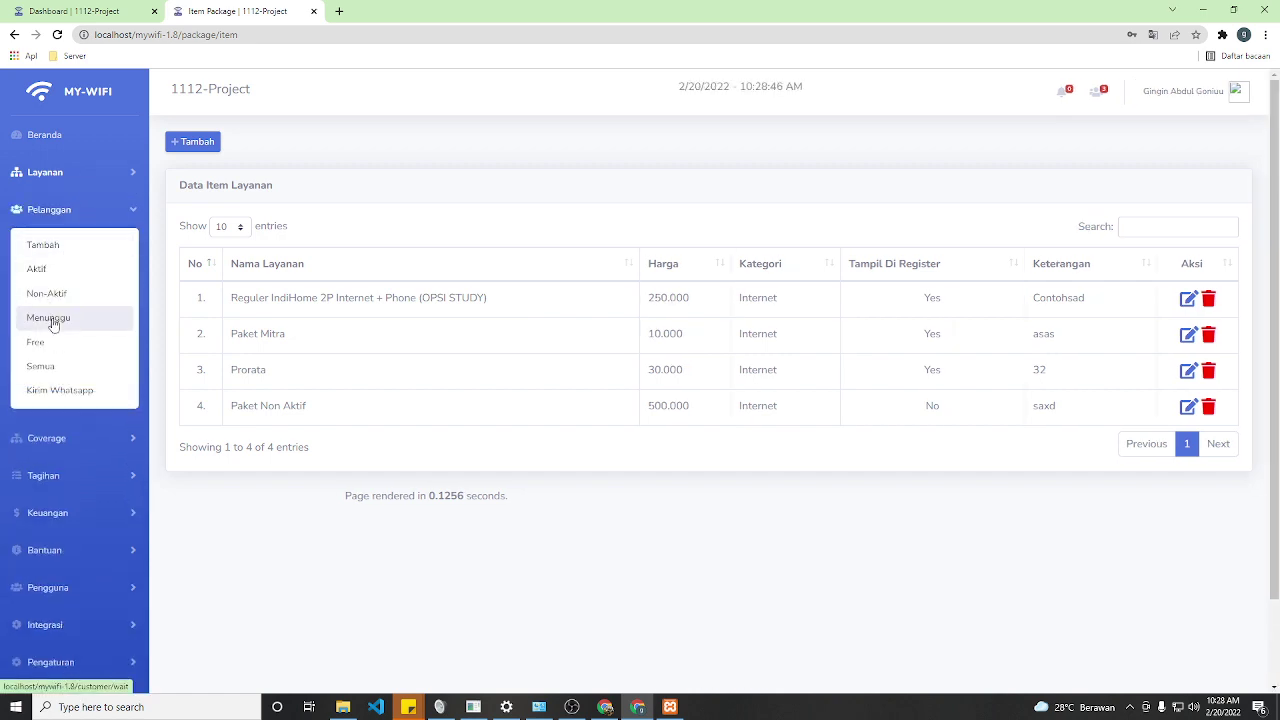
{"action": "left_click", "coordinate": [77, 484]}
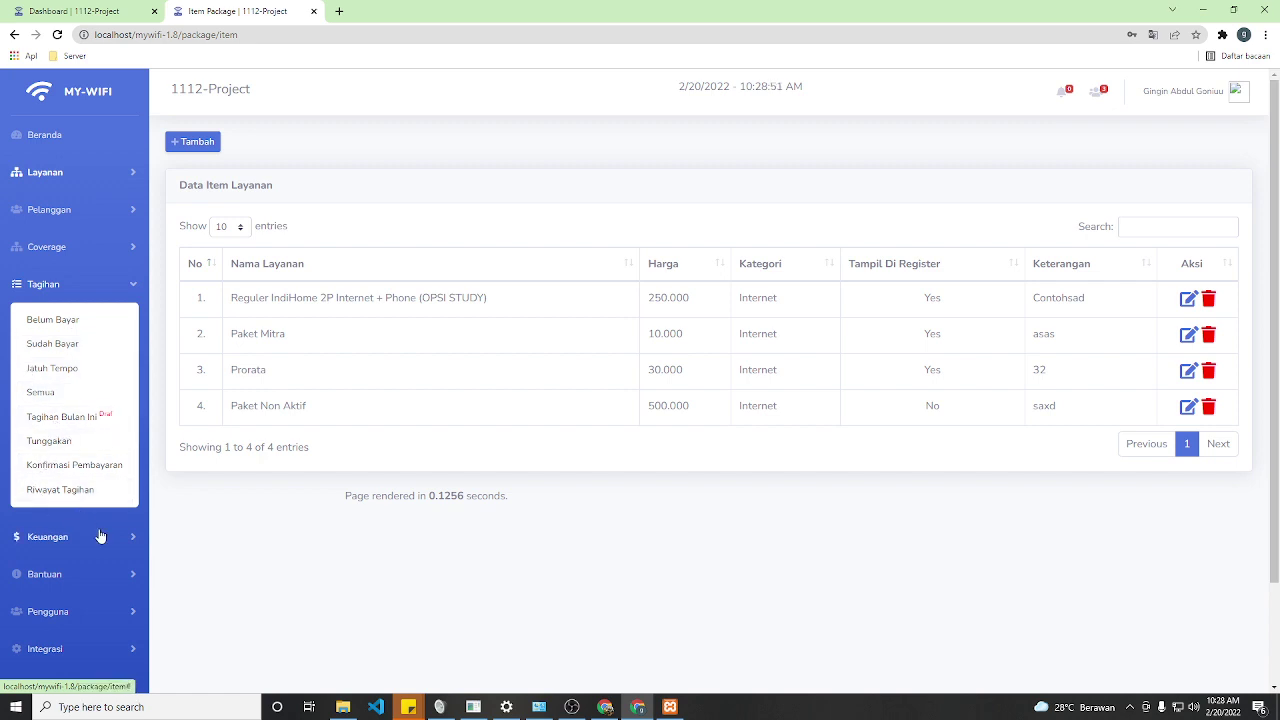
{"action": "scroll", "coordinate": [100, 540], "scroll_direction": "down", "scroll_amount": 2}
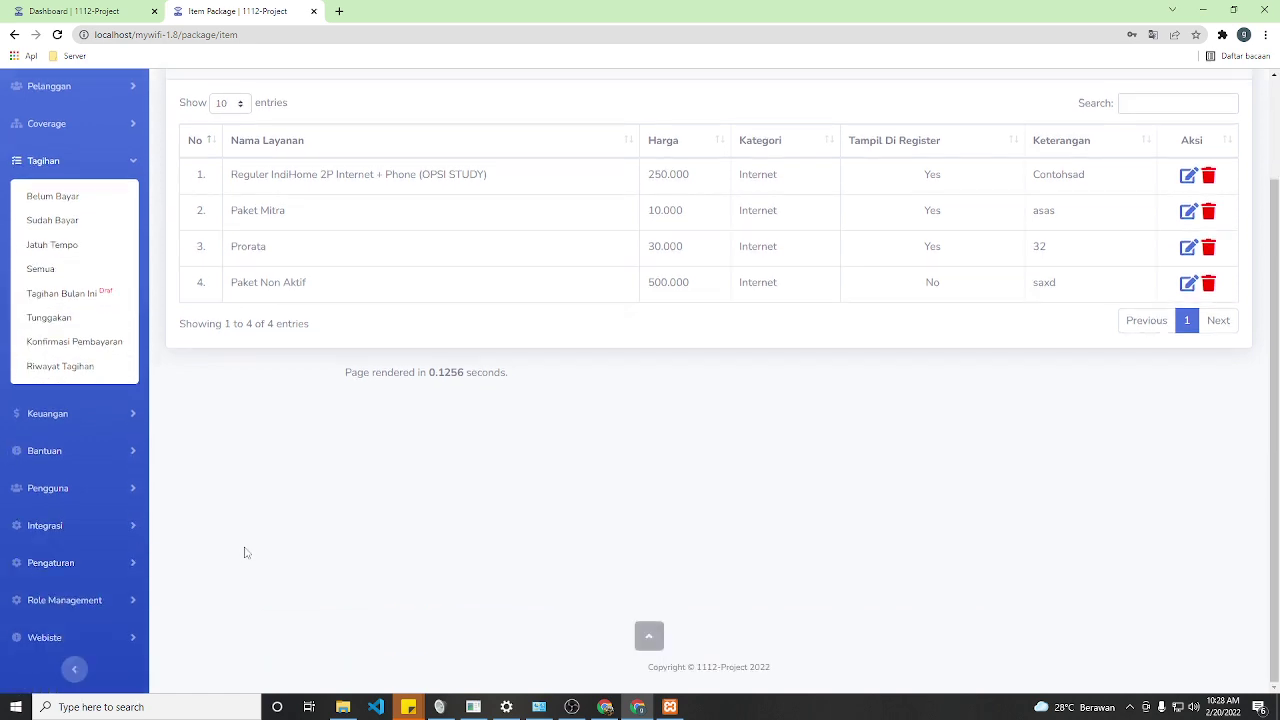
{"action": "left_click", "coordinate": [114, 602]}
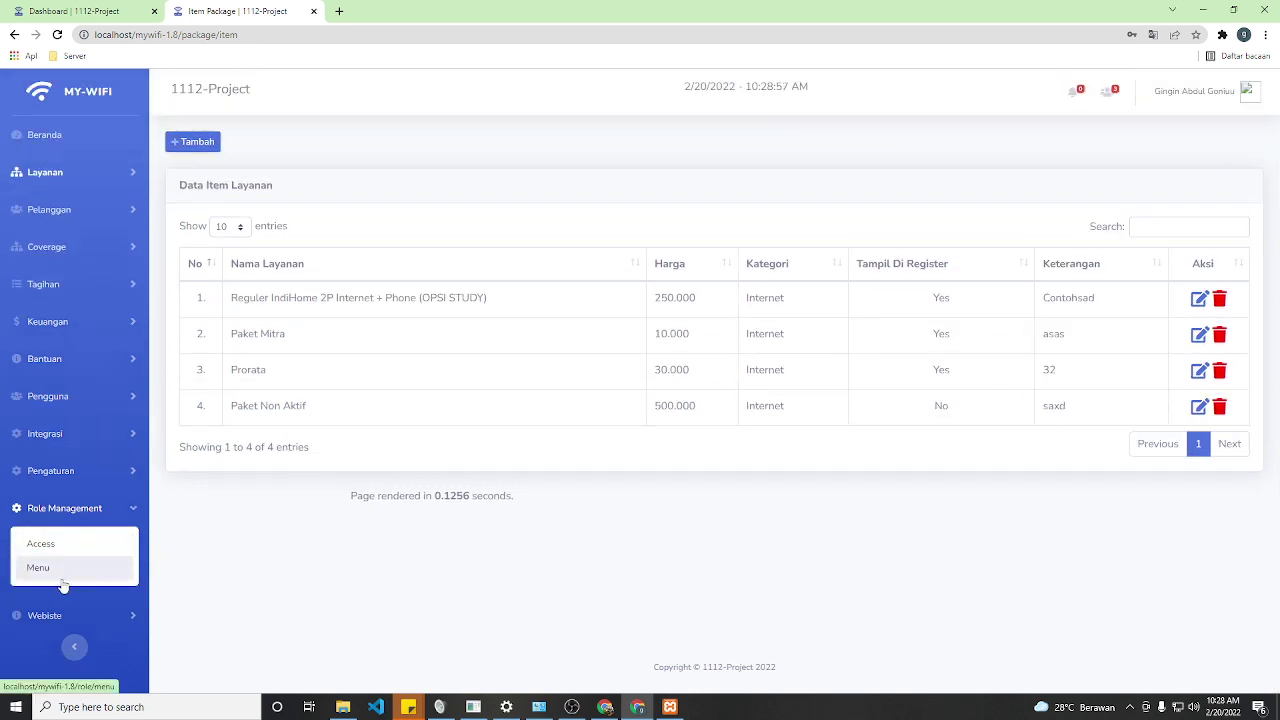
{"action": "left_click", "coordinate": [61, 579]}
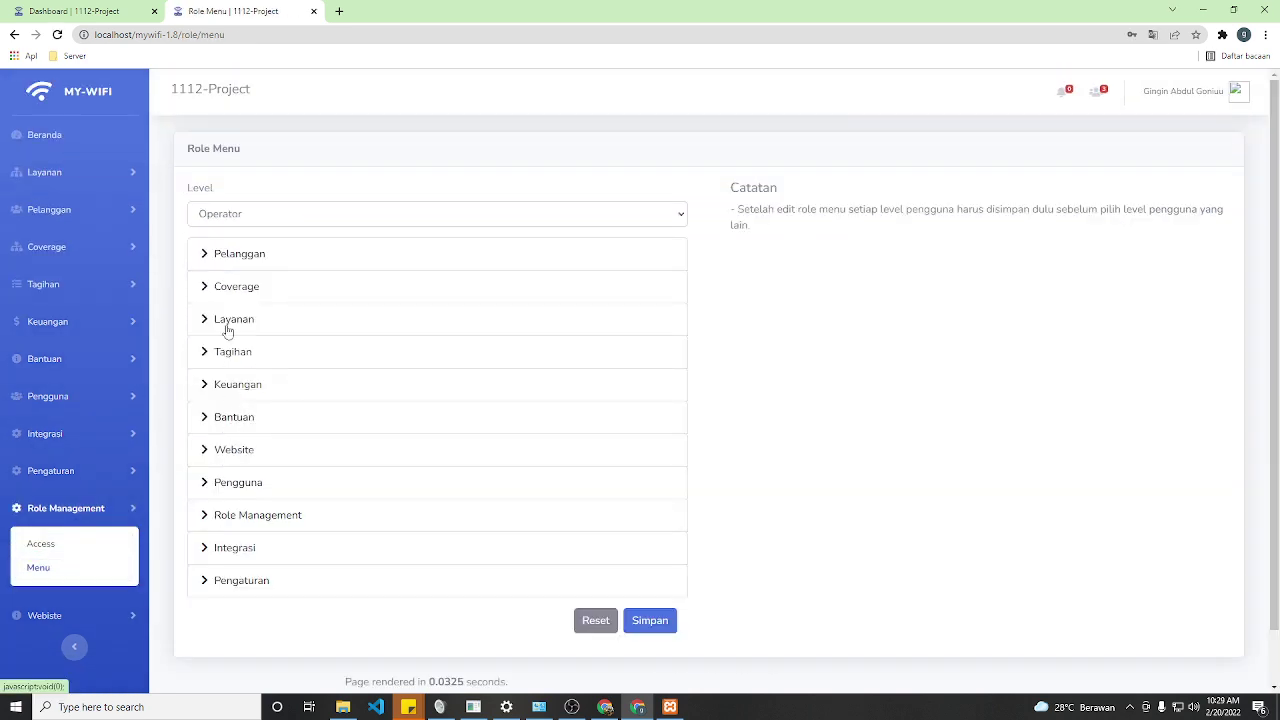
- View the Teknisi level's Pelanggan permissions on Role Menu, then return to Beranda
{"action": "left_click", "coordinate": [221, 254]}
{"action": "left_click", "coordinate": [221, 214]}
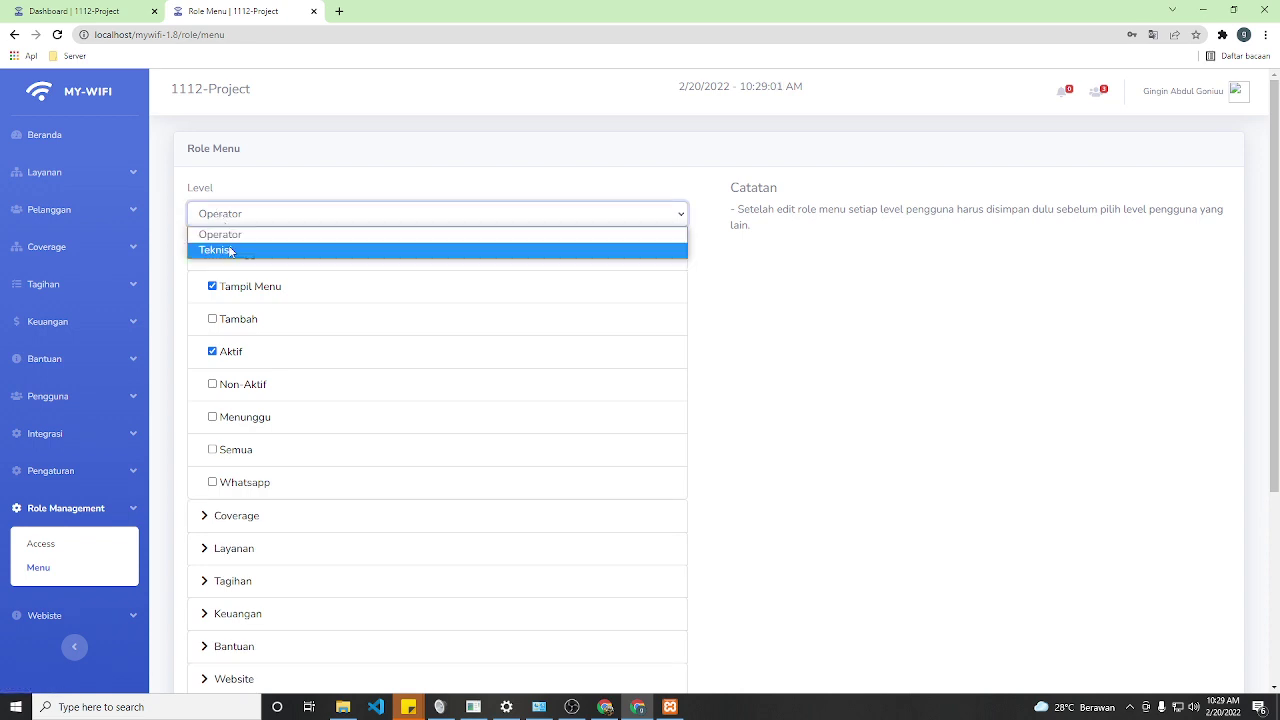
{"action": "left_click", "coordinate": [224, 251]}
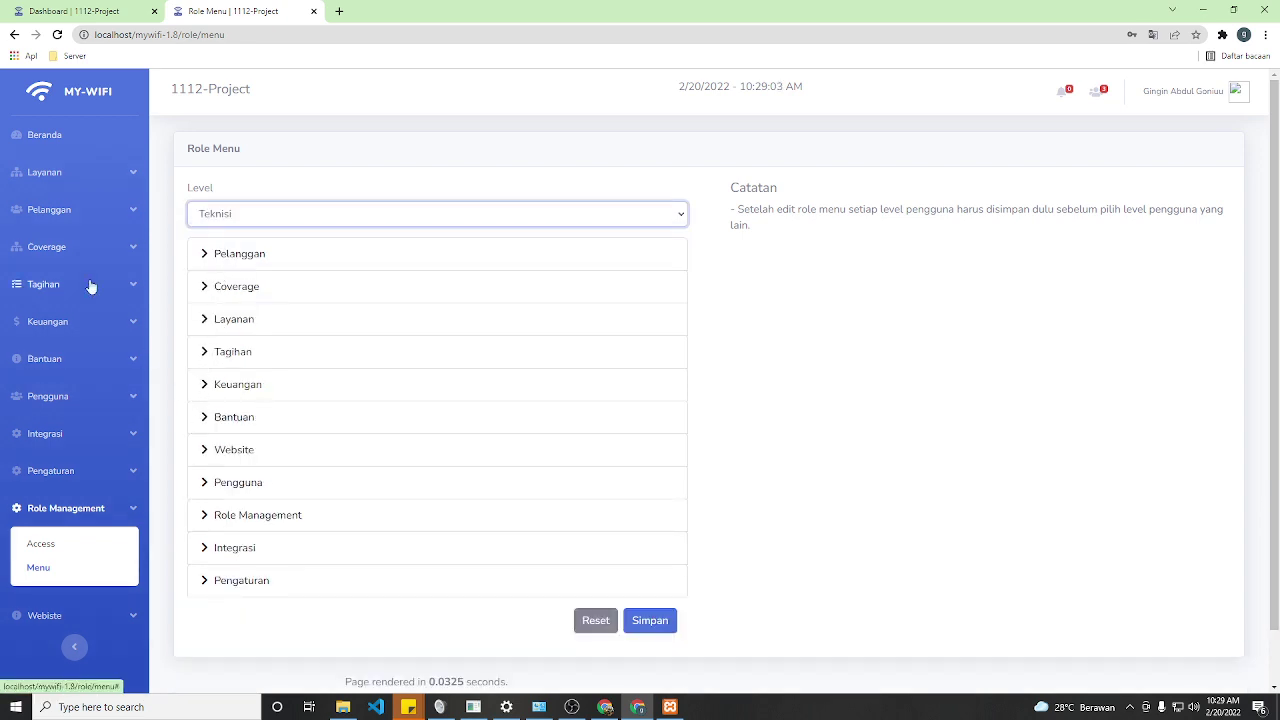
{"action": "left_click", "coordinate": [50, 139]}
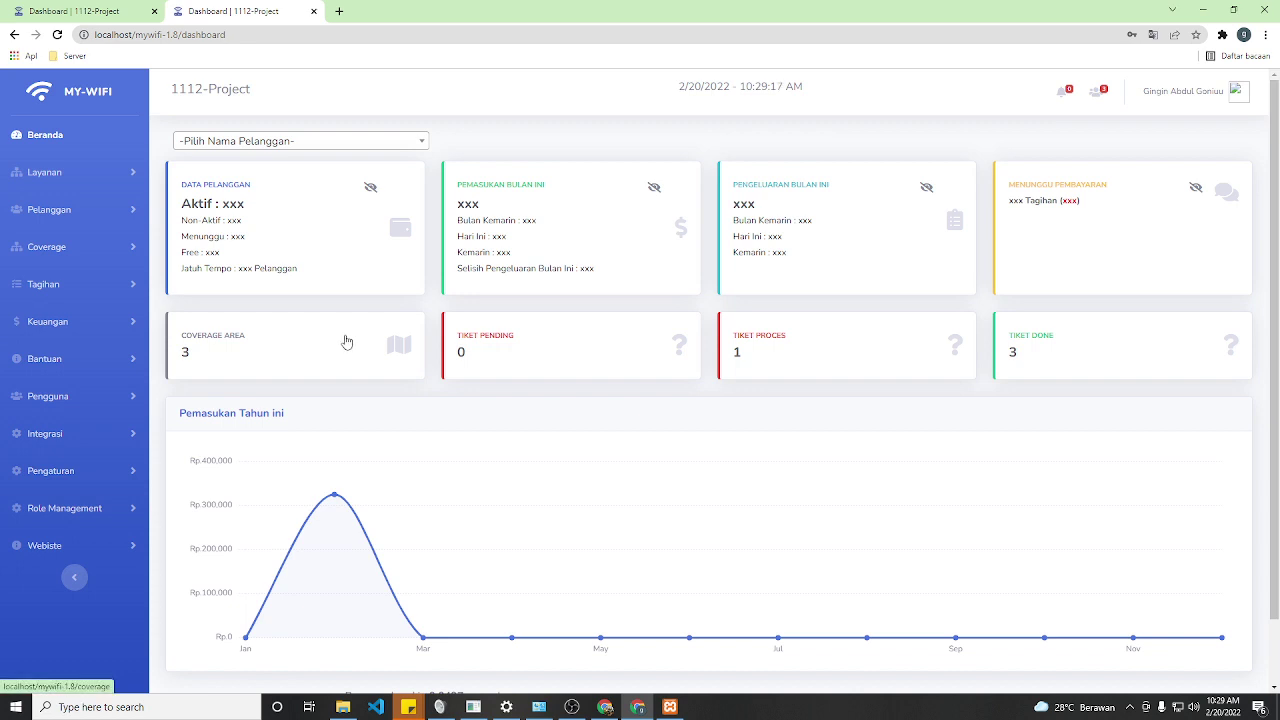
{"action": "mouse_move", "coordinate": [346, 458]}
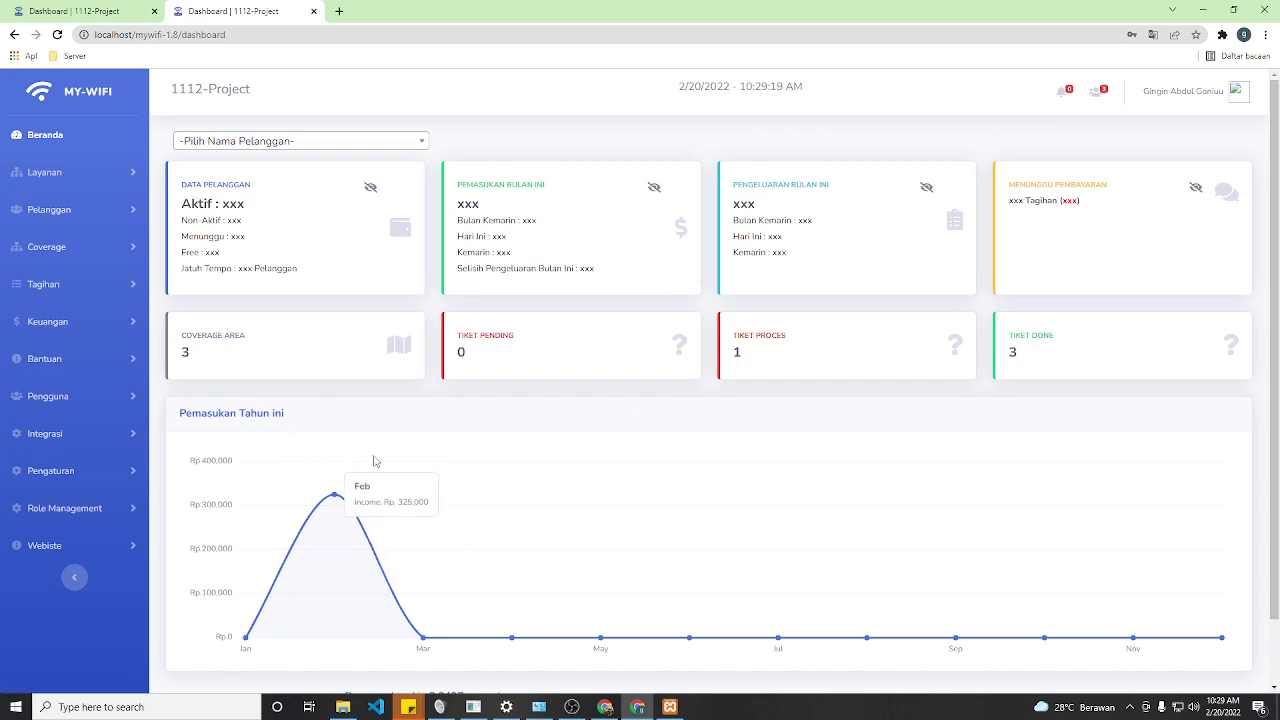